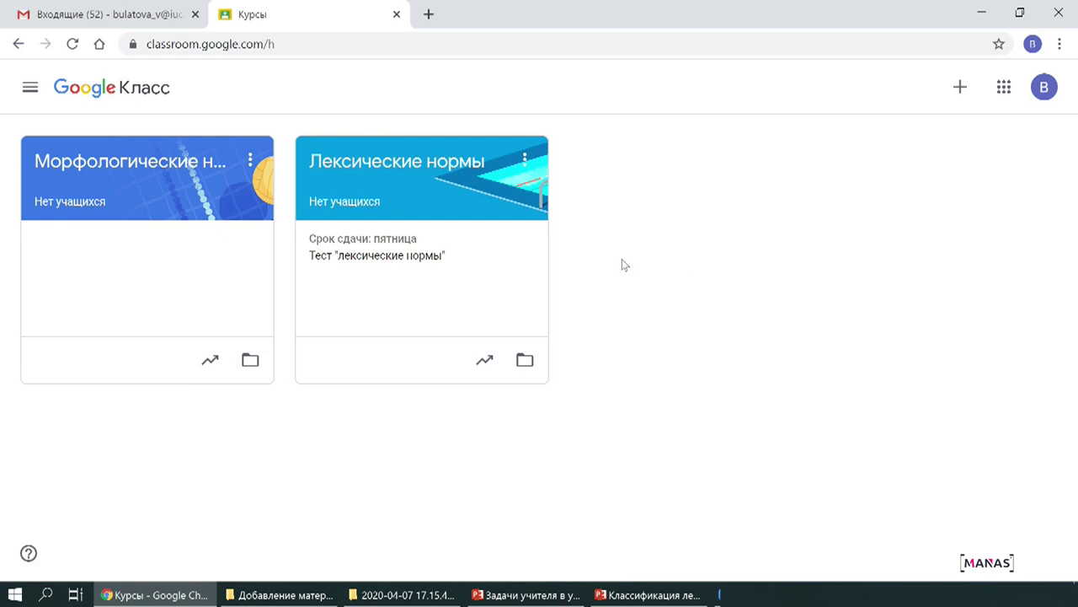
Start a new course named 'Языковые нормы'.
click(960, 91)
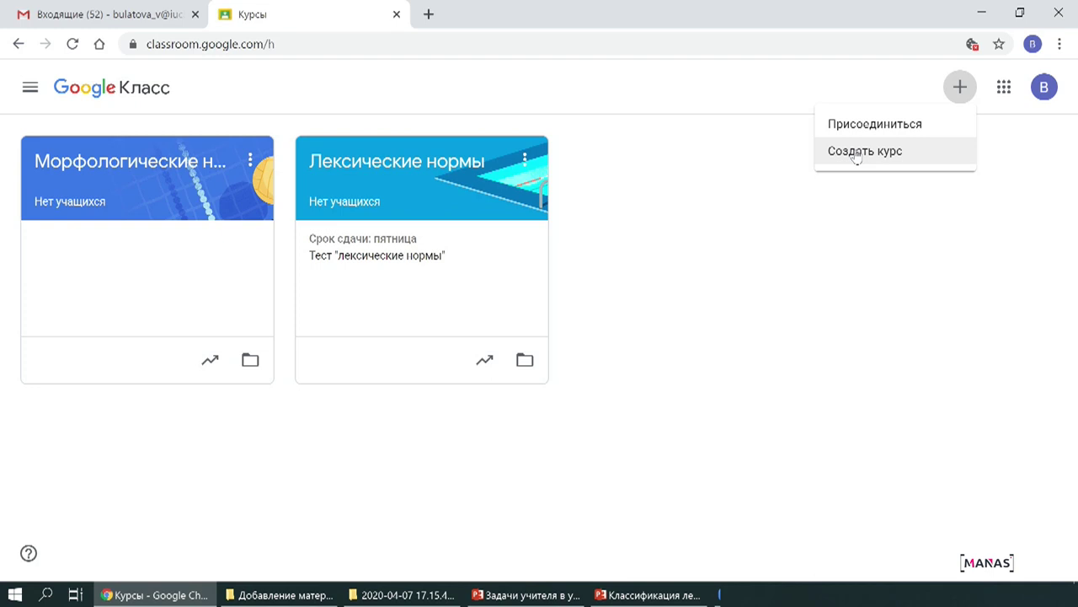
click(856, 155)
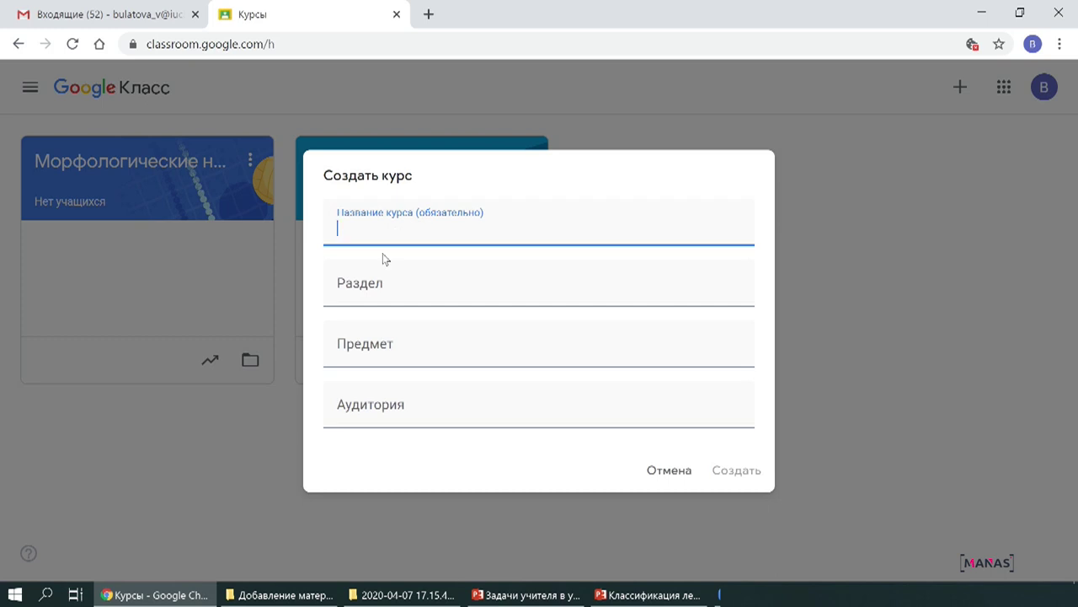
text(Яз)
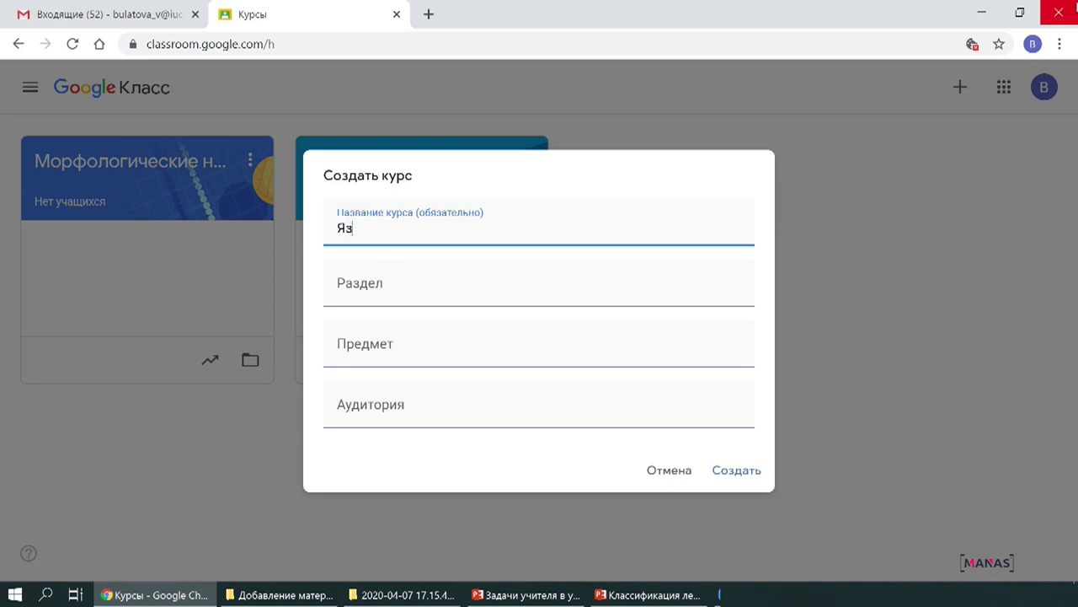
text(ыковые нормы)
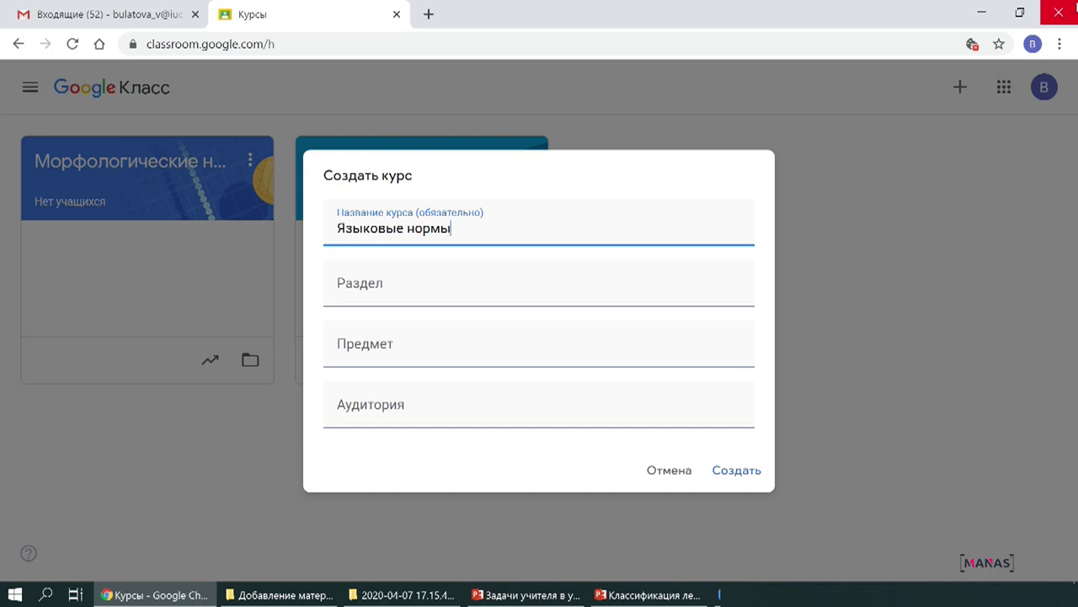
Set section 'культура речи', subject 'русский язык', audience '10 в', and create the course.
click(359, 287)
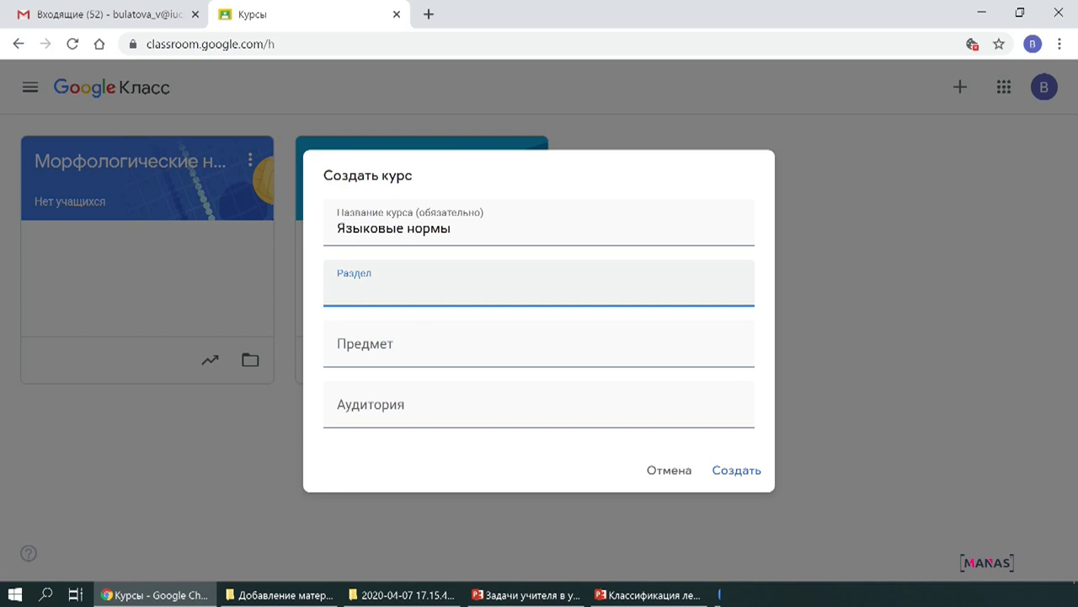
text(культура речи)
key(Tab)
text(русский язык)
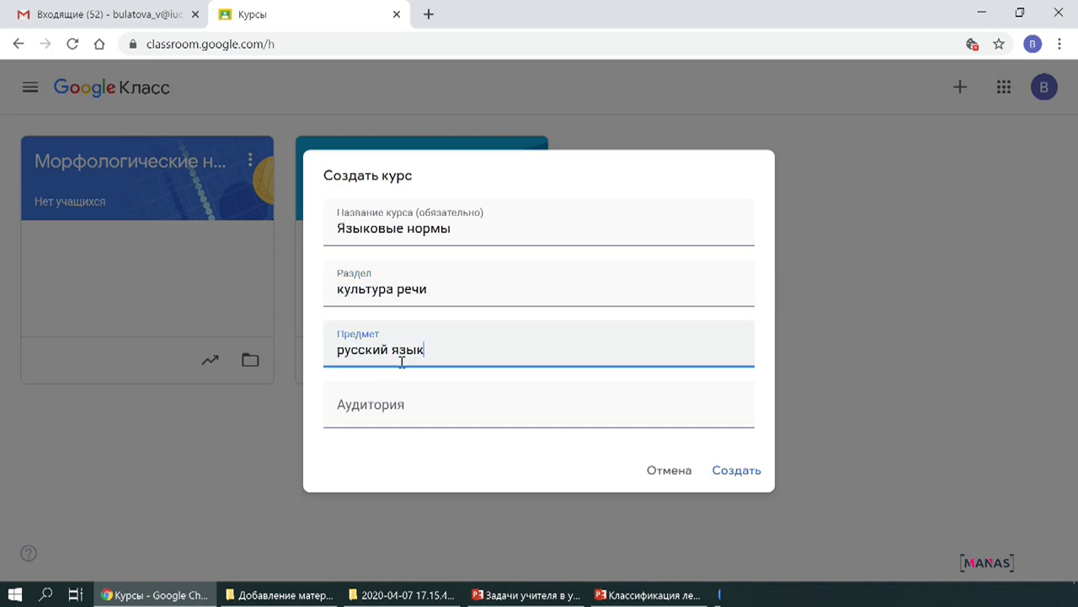
key(Tab)
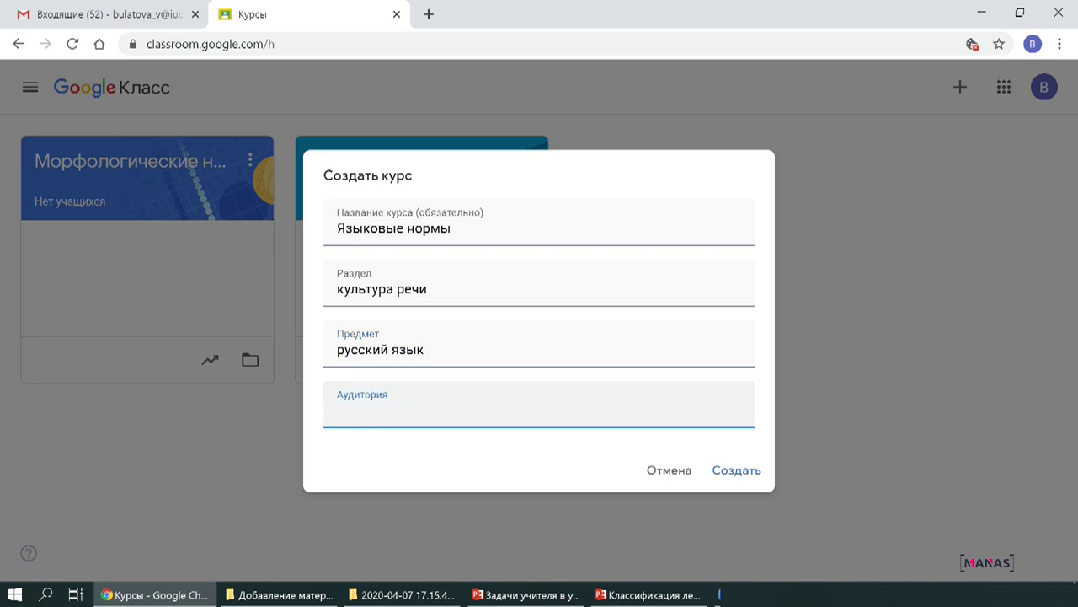
text(10 в)
click(721, 481)
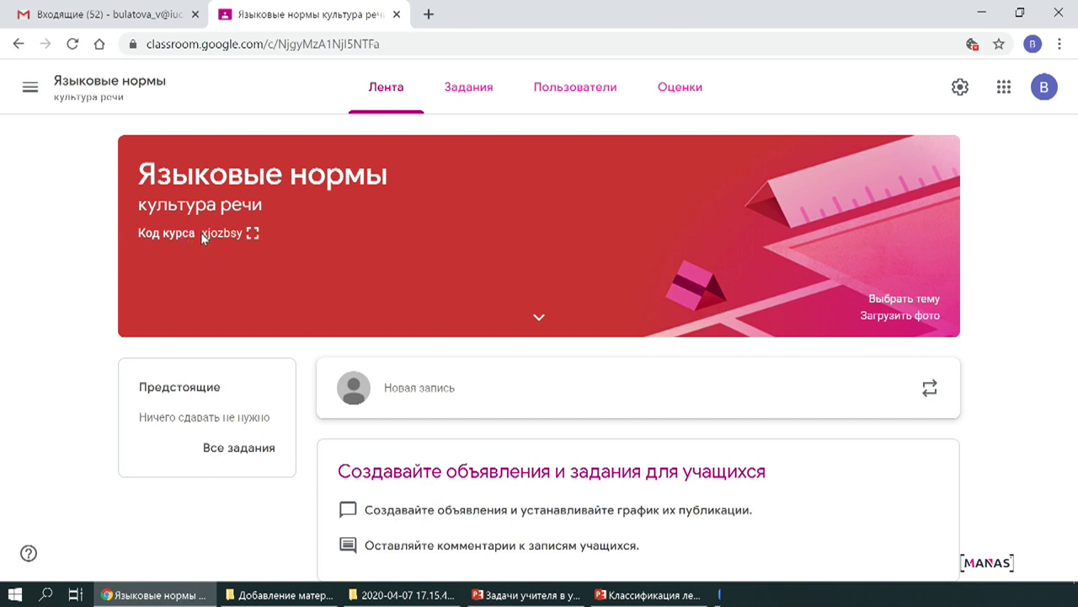
Select the course code shown on the stream banner, then clear the selection.
drag(207, 234, 244, 236)
double_click(221, 234)
click(190, 228)
Clear the section 'культура речи' and audience '10 в' in course settings and save.
click(960, 89)
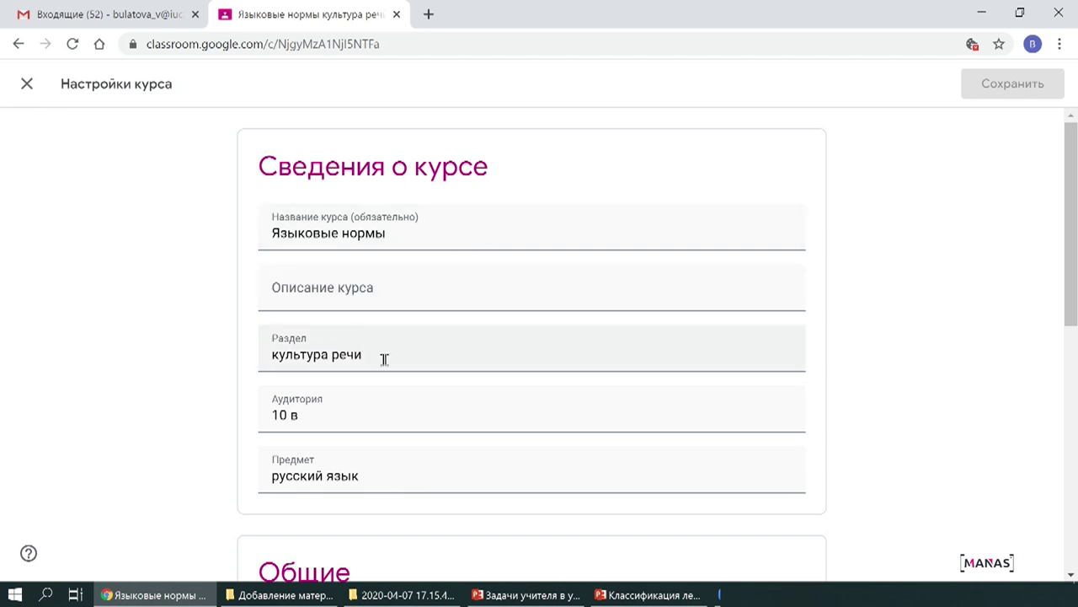
drag(385, 358, 239, 361)
key(BackSpace)
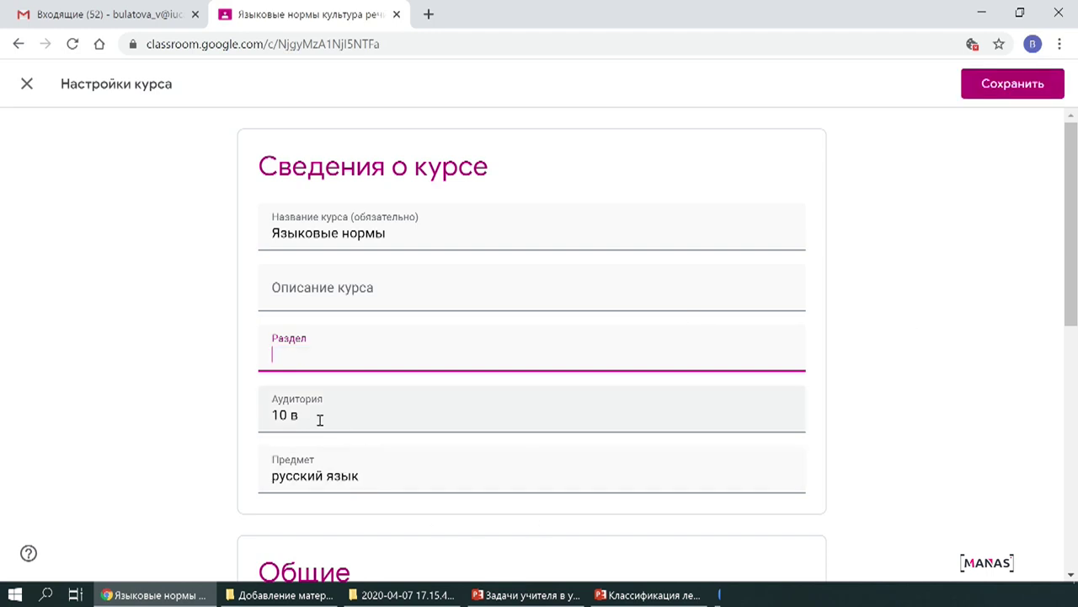
key(Tab)
key(BackSpace)
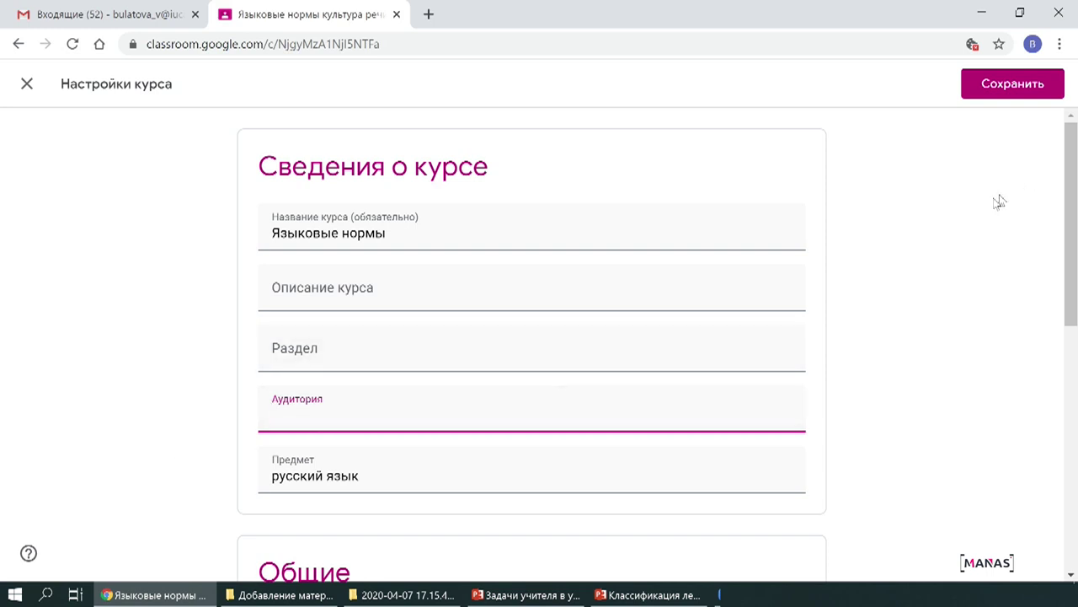
click(1016, 97)
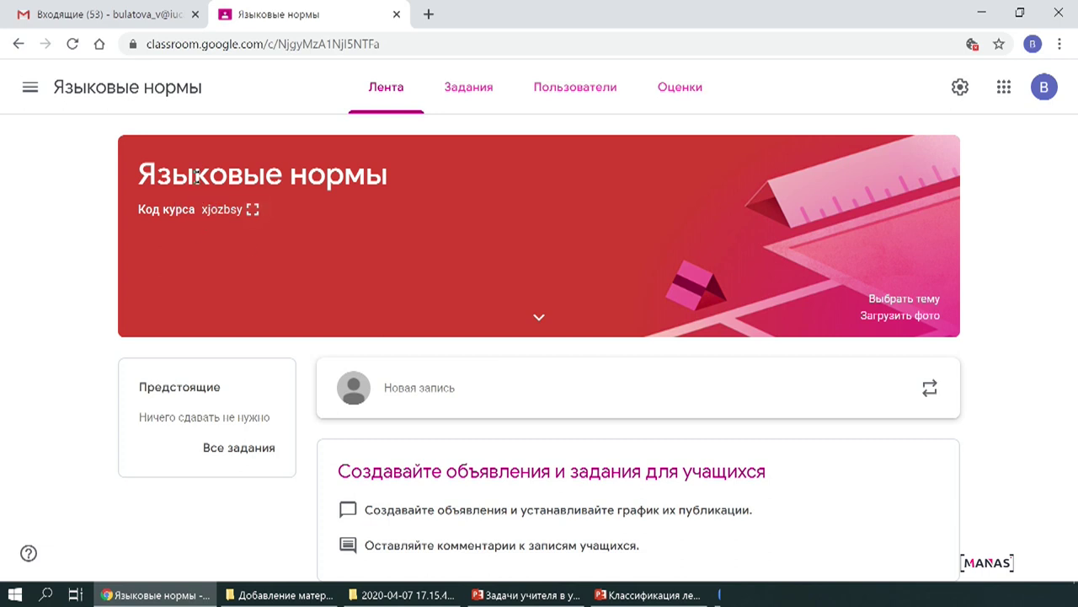
double_click(234, 218)
click(580, 103)
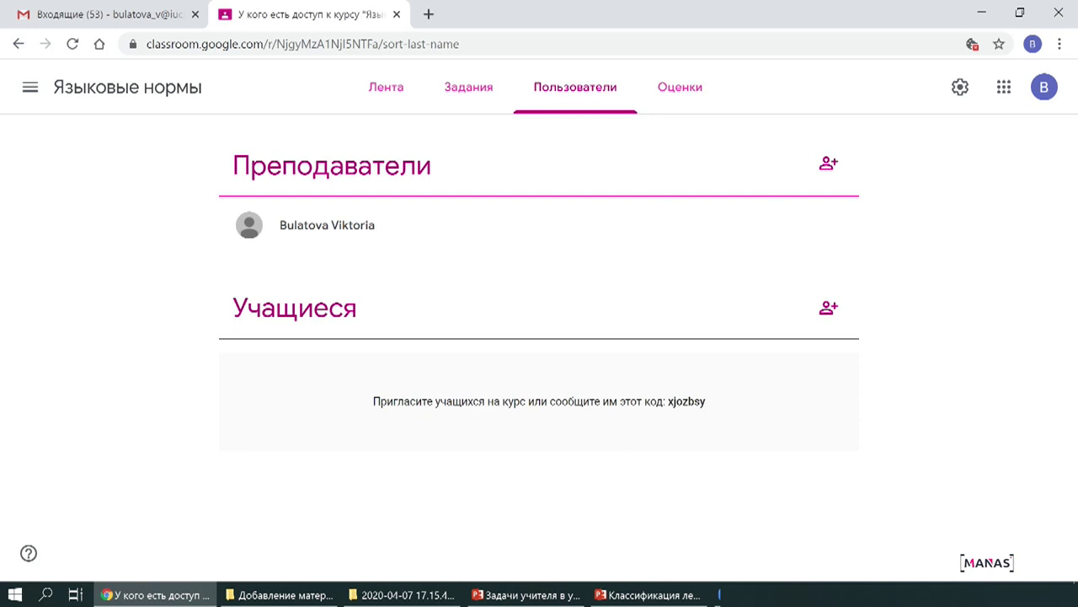
drag(706, 401, 665, 401)
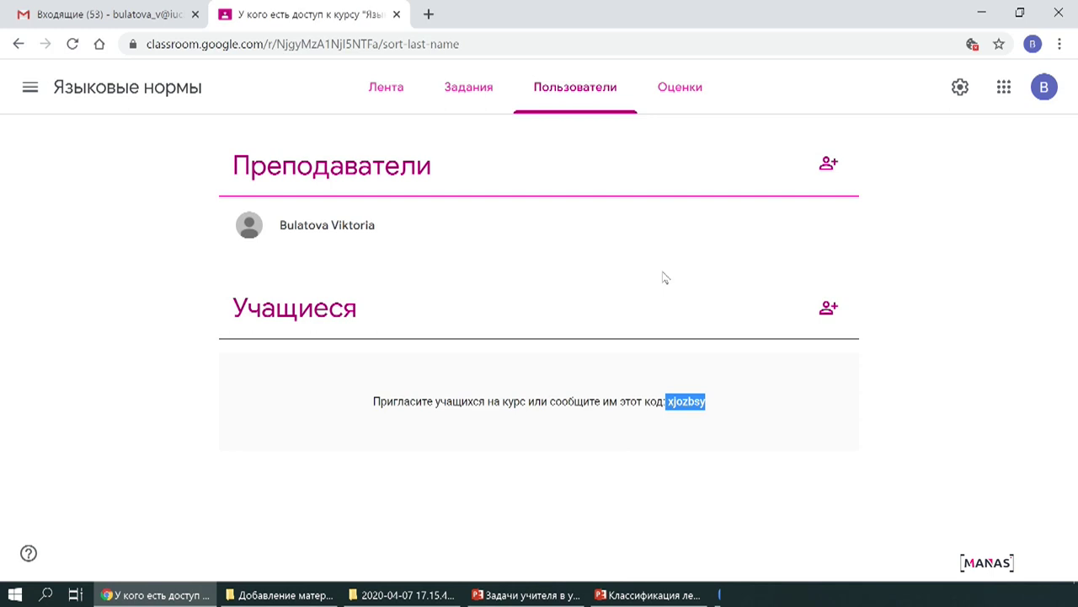
click(385, 90)
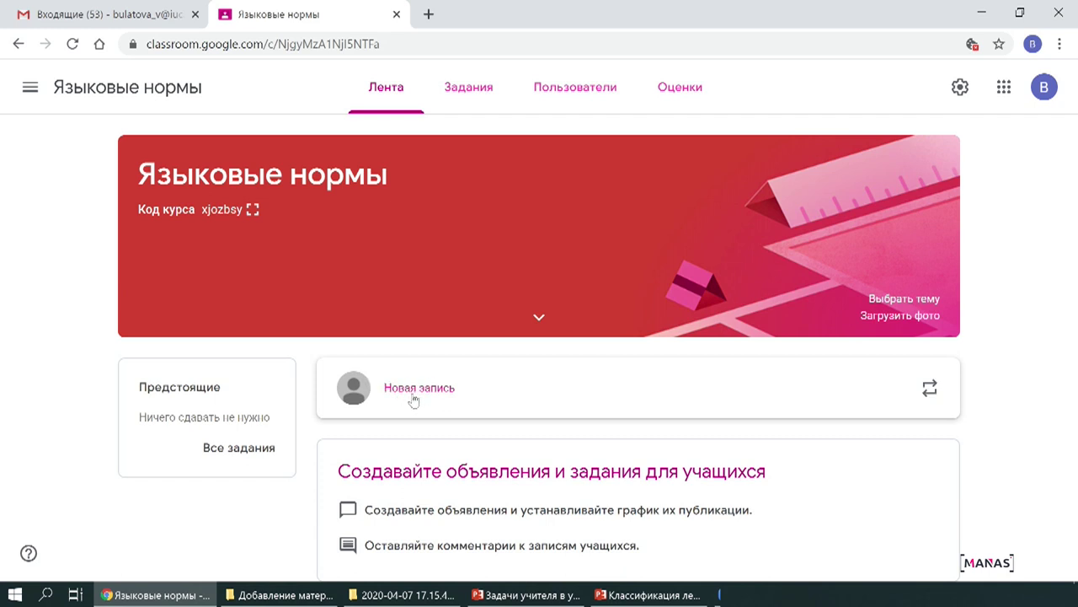
Start a new stream post and confirm it is addressed to all students.
click(421, 389)
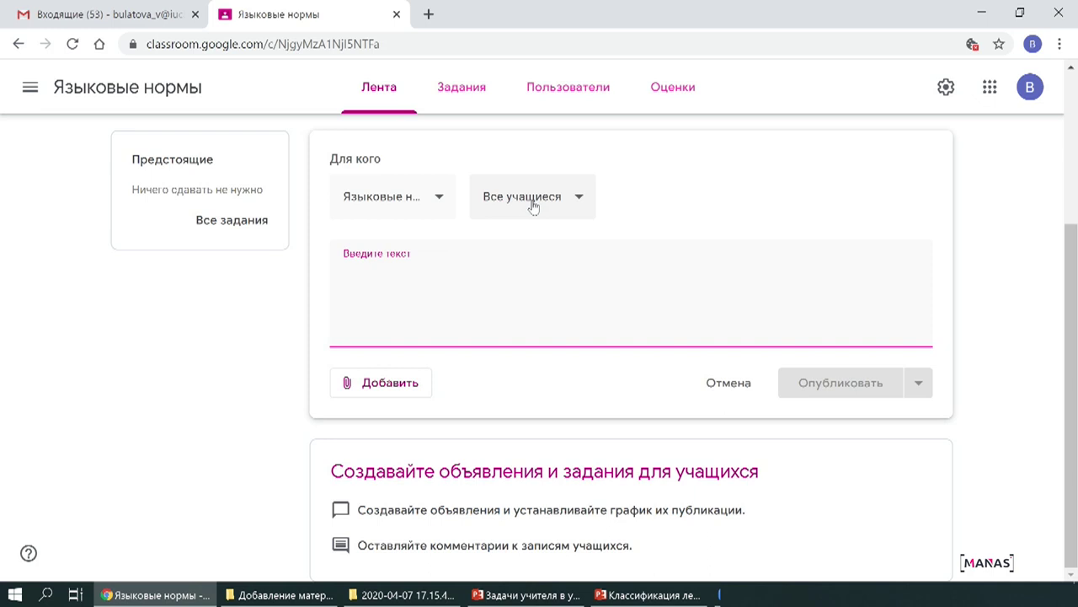
click(572, 210)
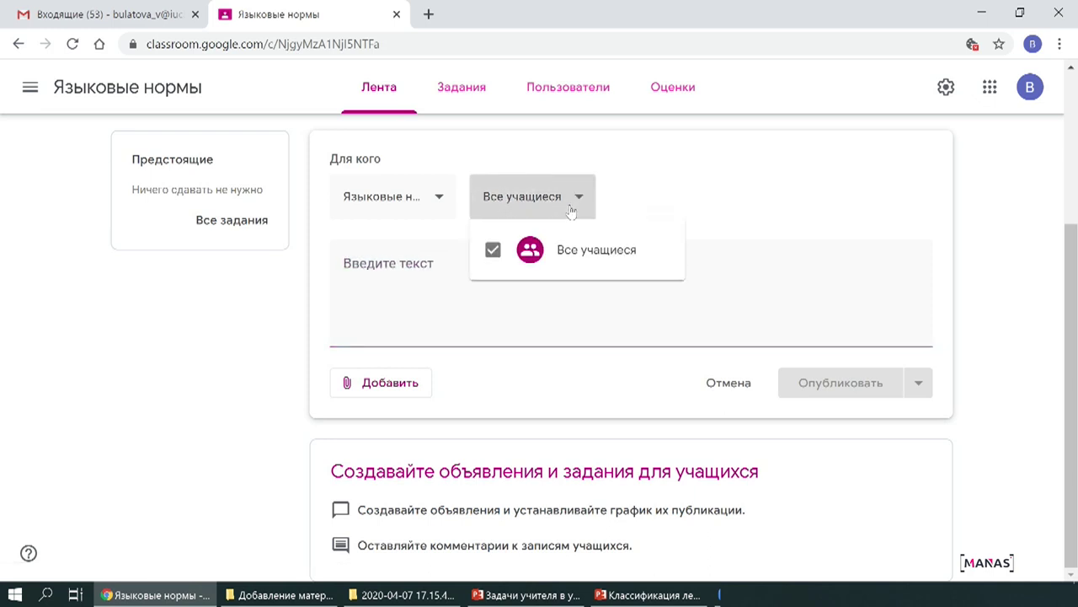
click(572, 210)
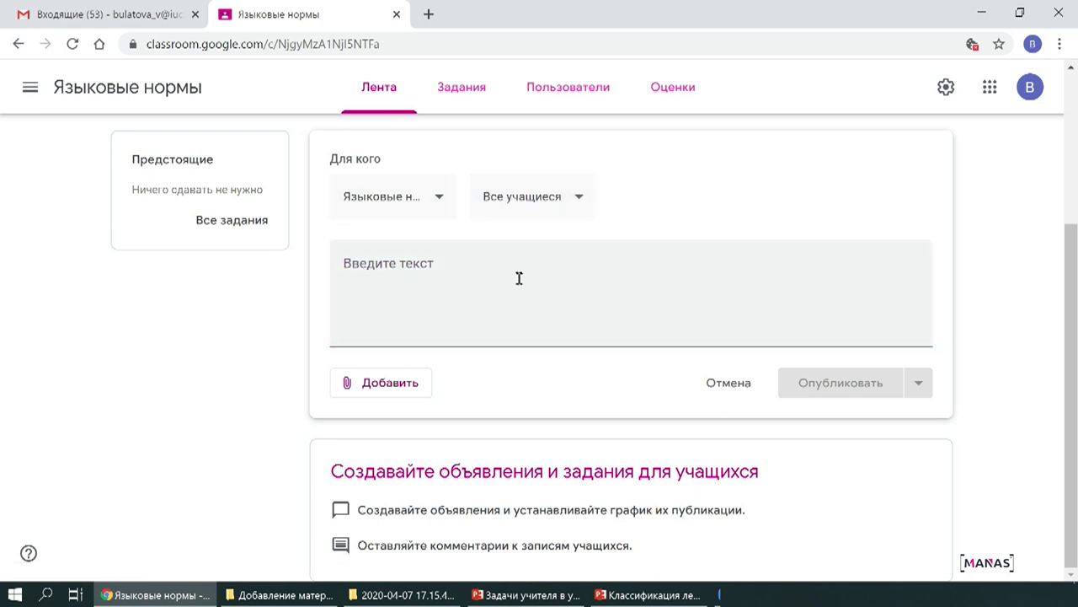
Write the post about this week's 'Лексические нормы' test and the extra reading source.
click(403, 324)
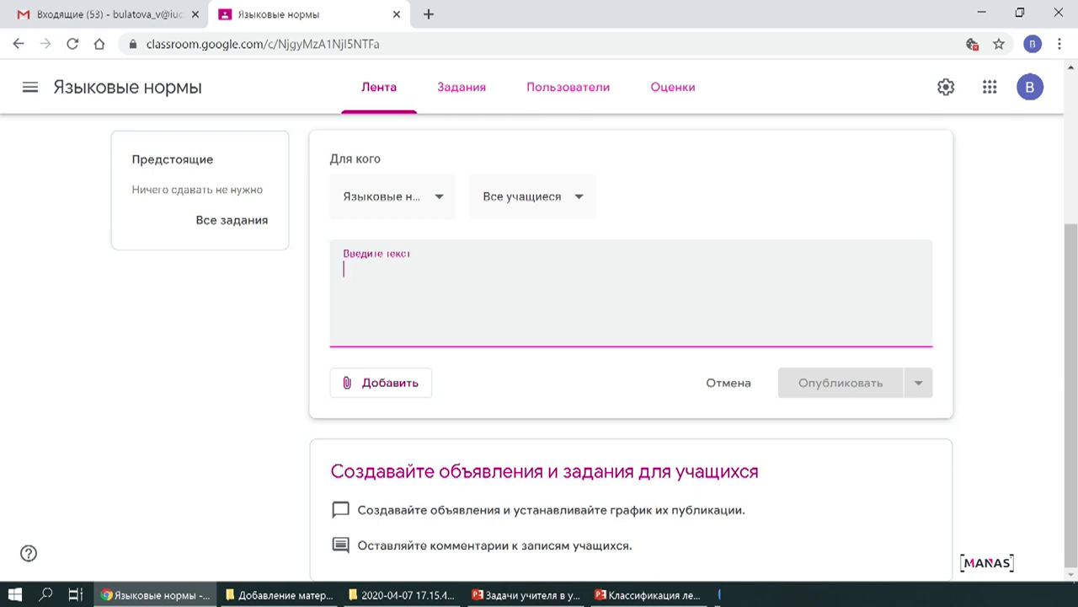
text(На э)
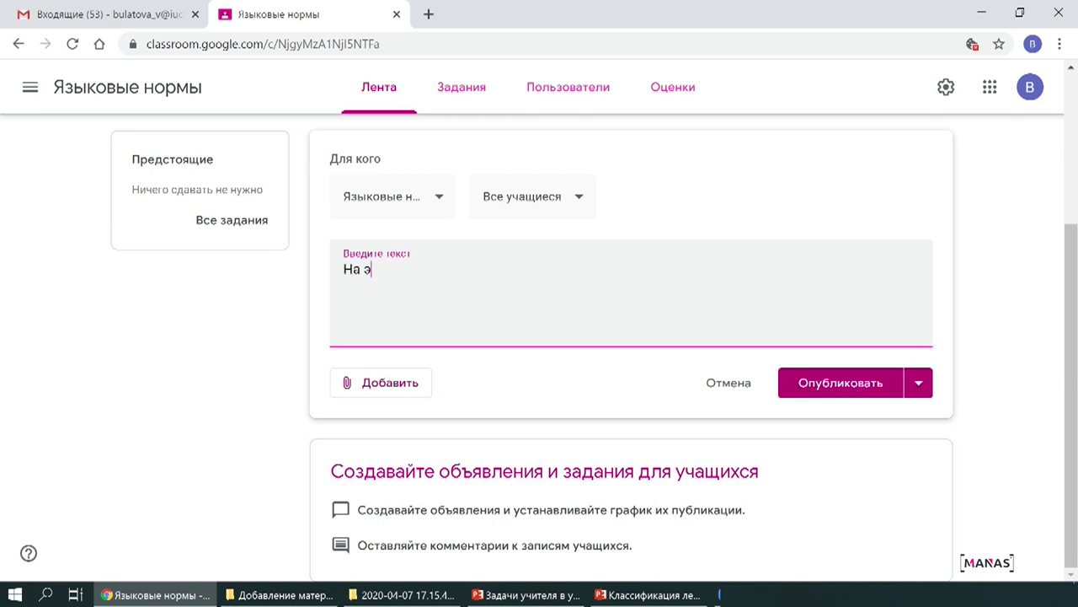
text(той неделе вам )
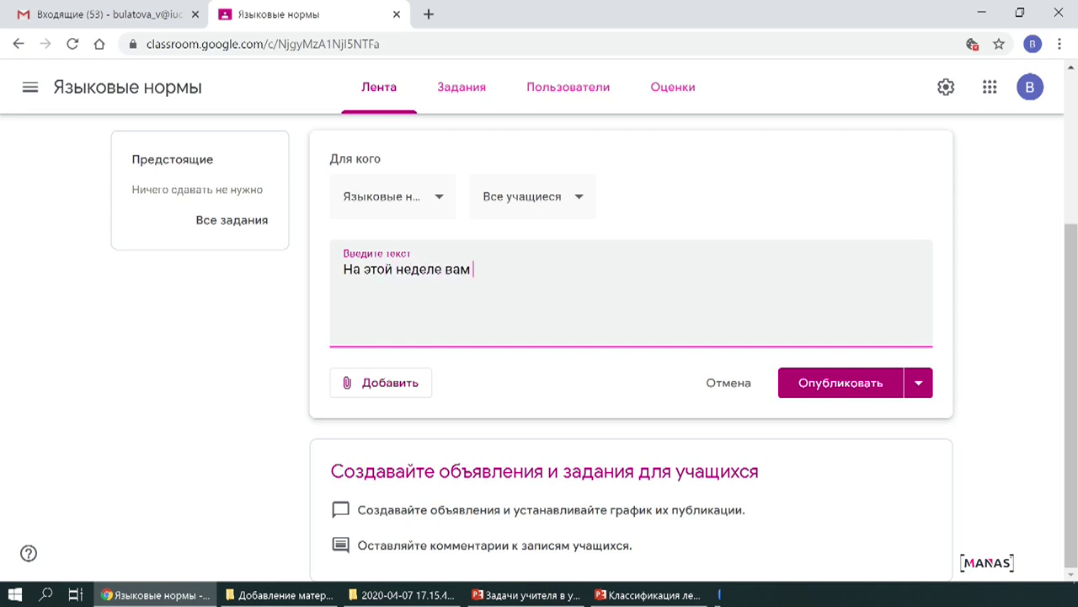
text(нужно будет выполнить )
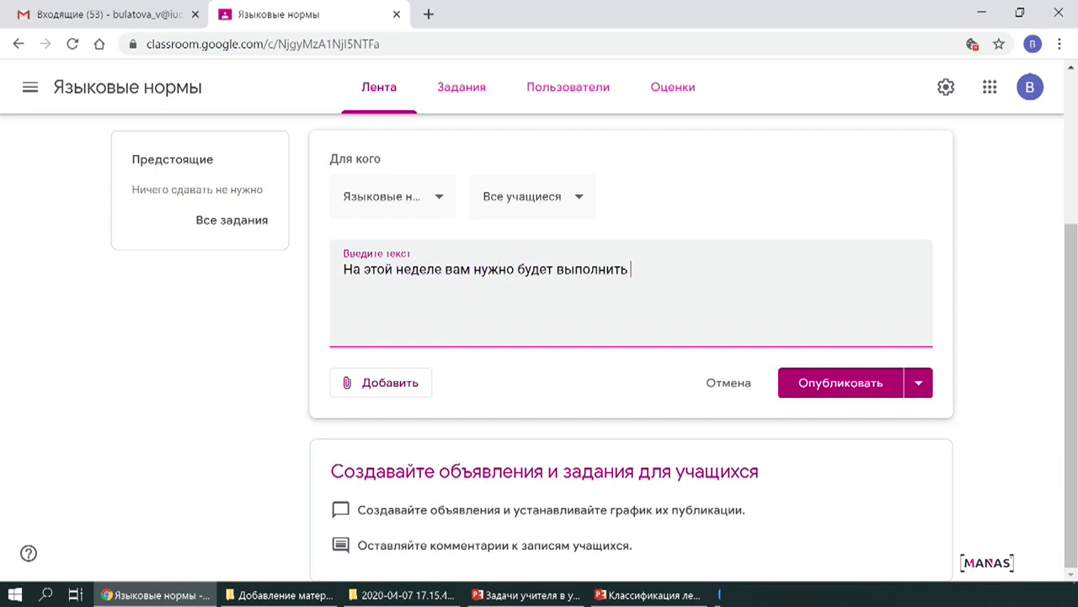
text(тест по теме "Лексические нор")
key(Left)
text(Лексические нормы)
key(Right)
text(. Пов)
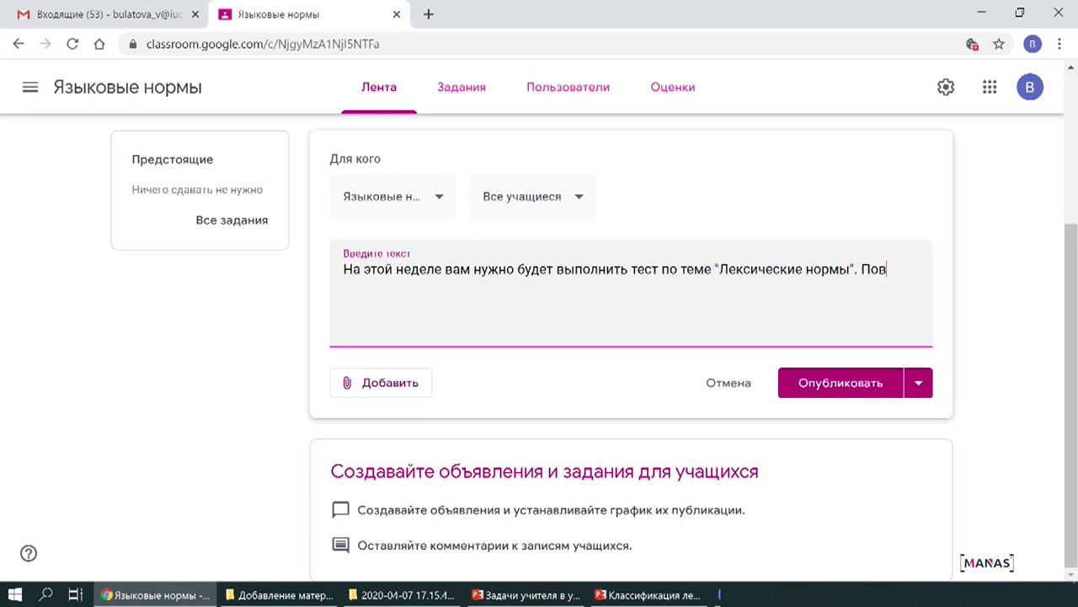
text(торите материал, и проч)
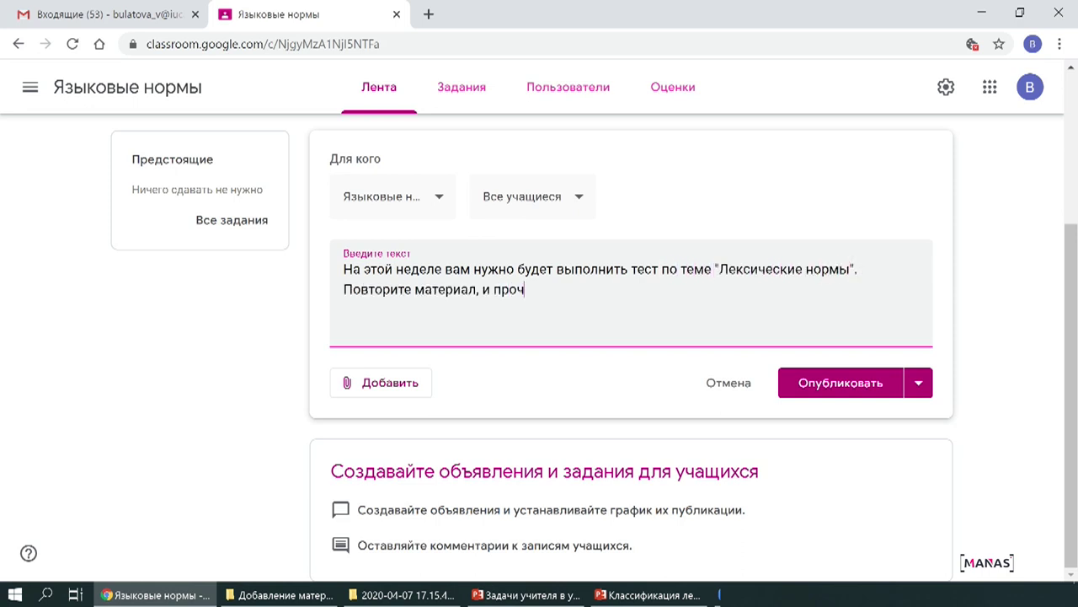
text(итайте дополнительный источник)
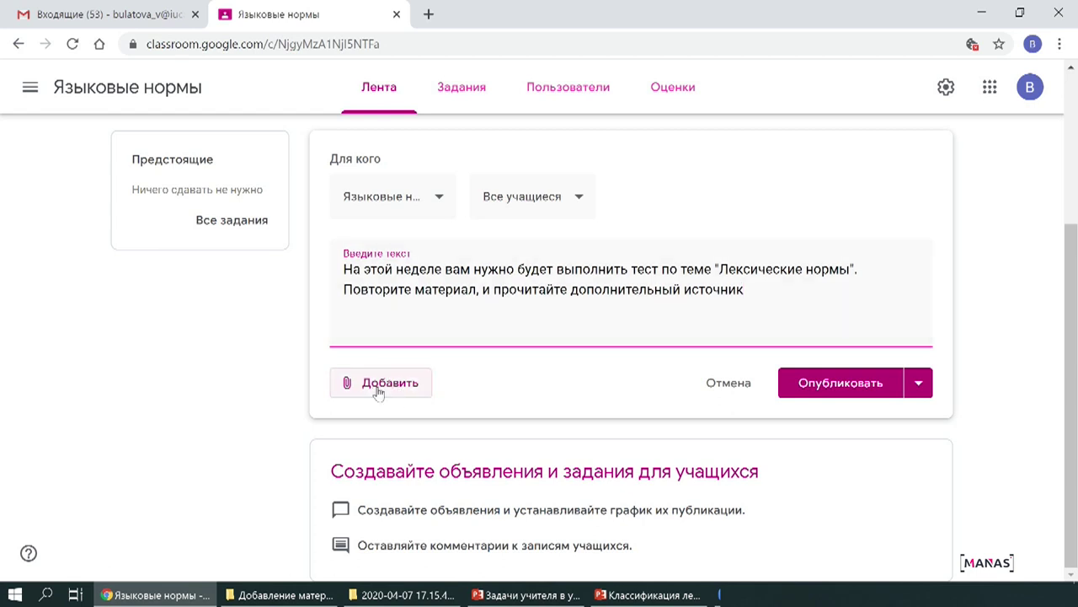
Choose a link attachment and copy the first URL from the Ссылки document.
click(378, 392)
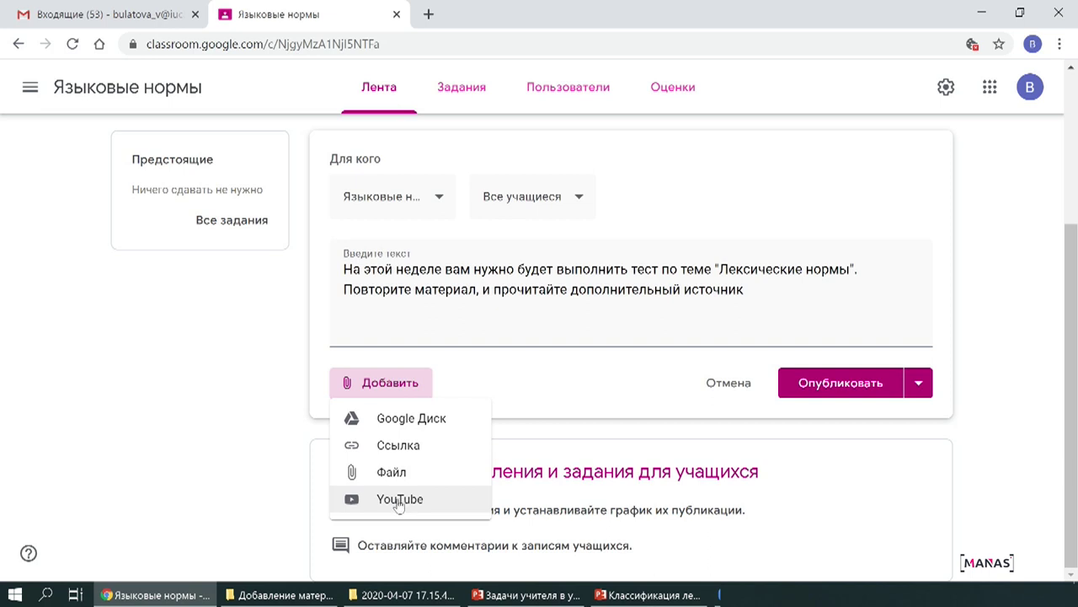
click(410, 451)
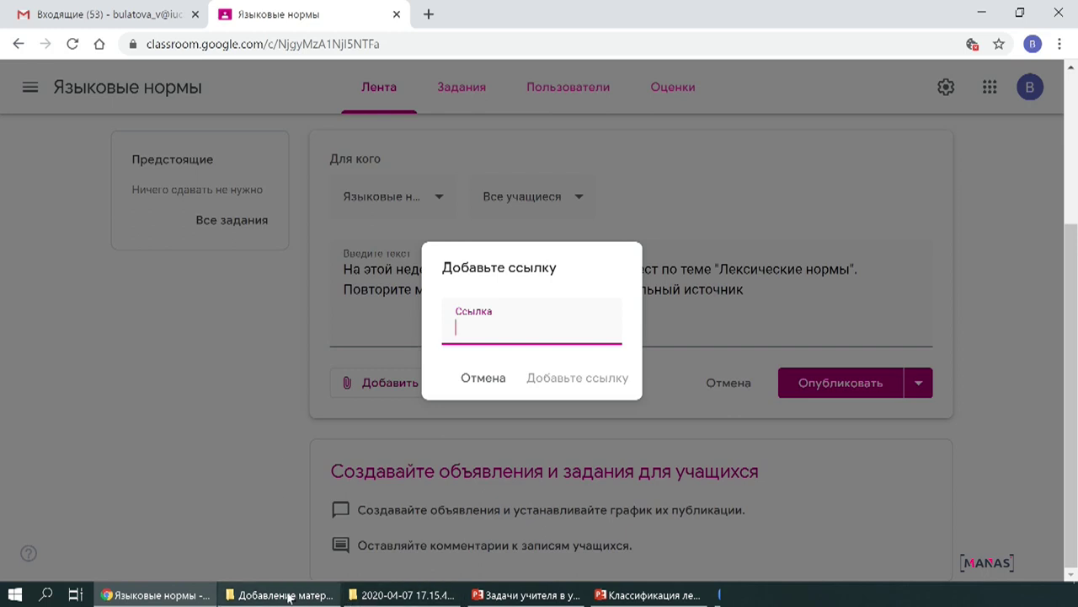
click(291, 597)
click(278, 455)
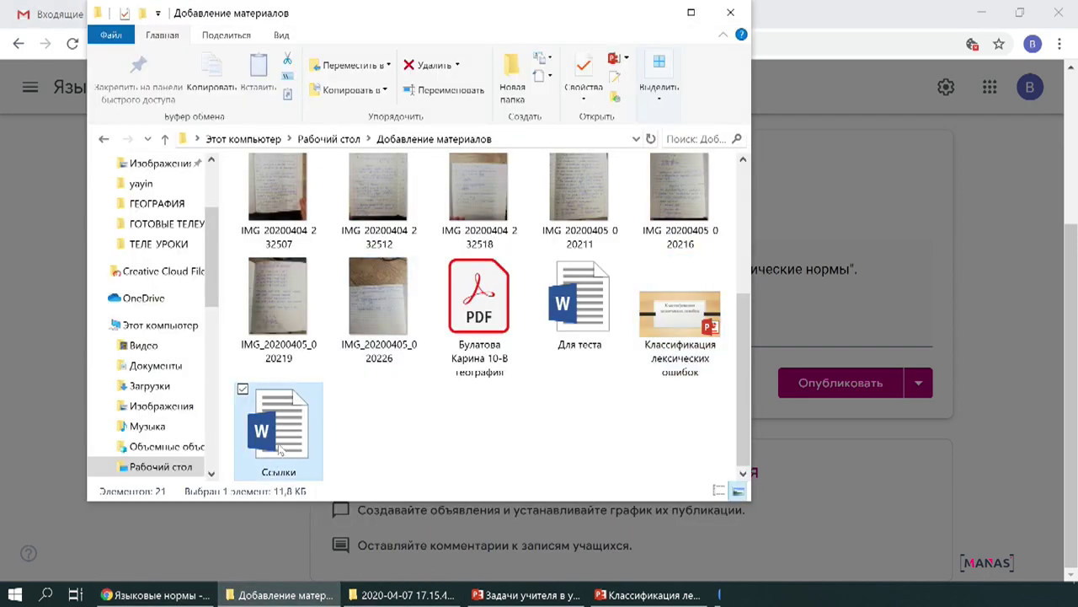
double_click(280, 452)
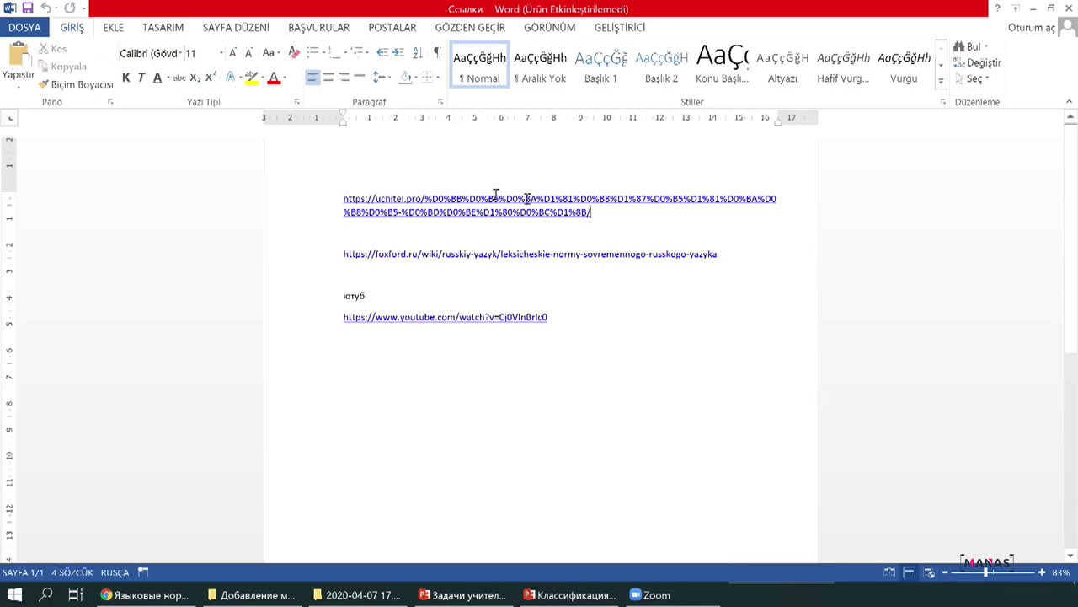
double_click(306, 193)
key(ctrl+c)
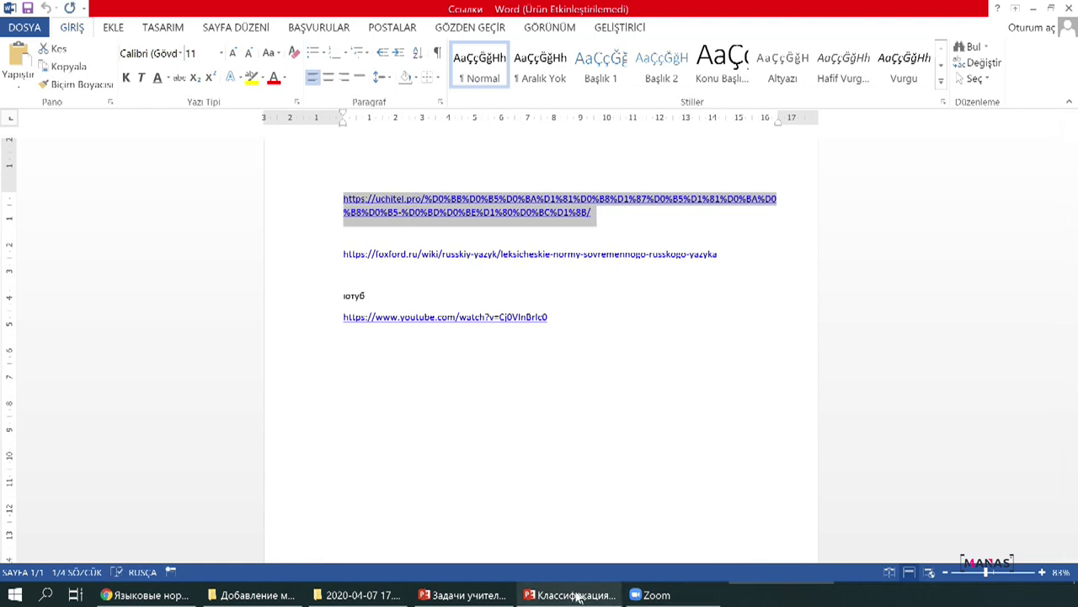
Attach the pasted Конспект 'Лексические нормы' URL to the post and open it in a new tab.
key(alt+Tab)
key(ctrl+v)
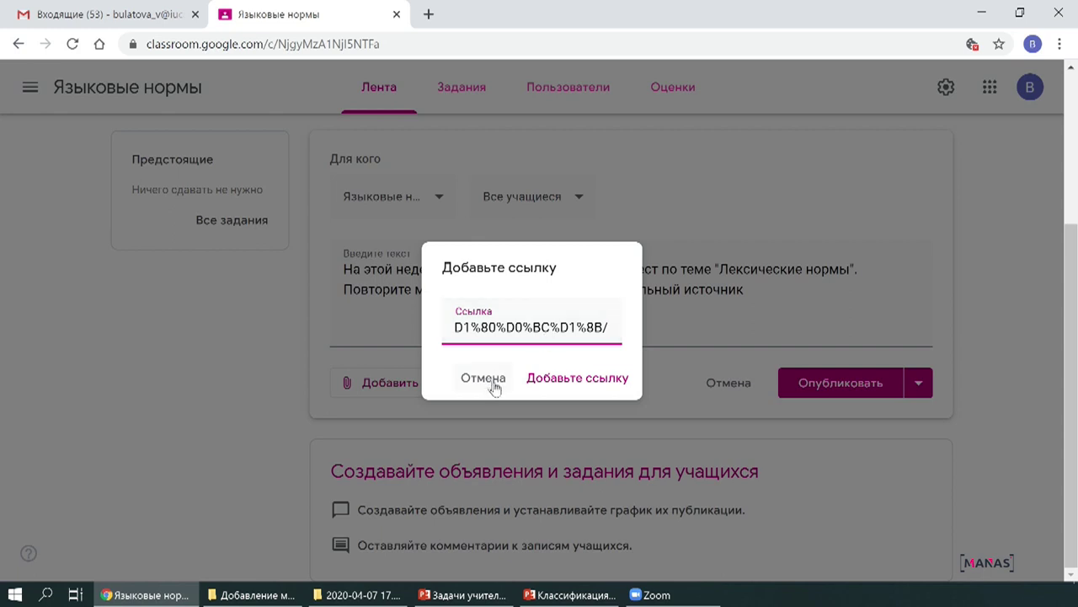
click(578, 381)
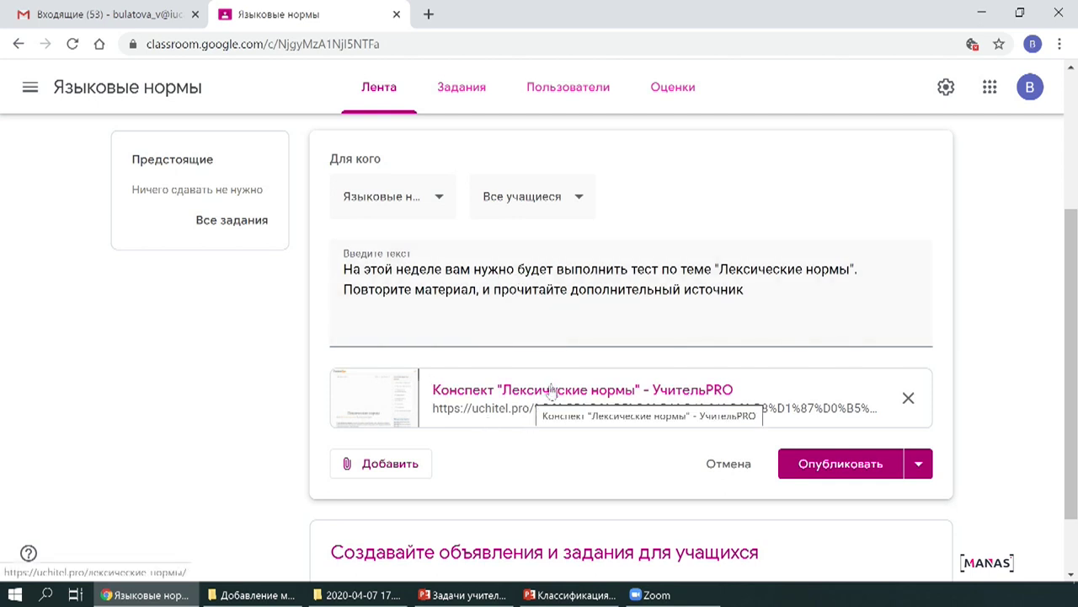
click(593, 390)
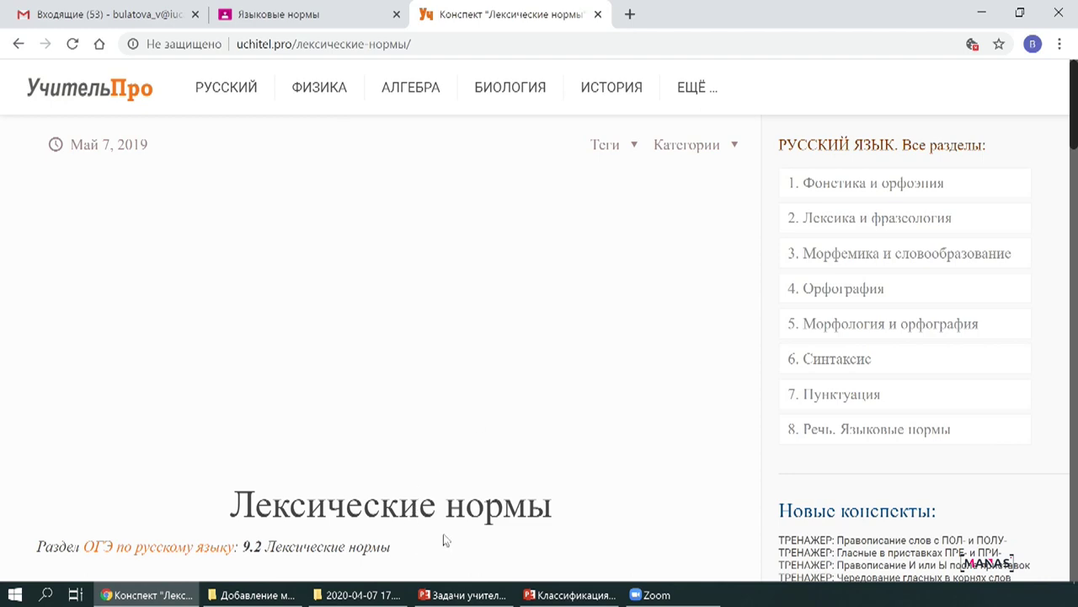
Scroll through the УчительPRO article, then return to the Classroom draft tab.
scroll(443, 539, down, 15)
scroll(455, 514, up, 6)
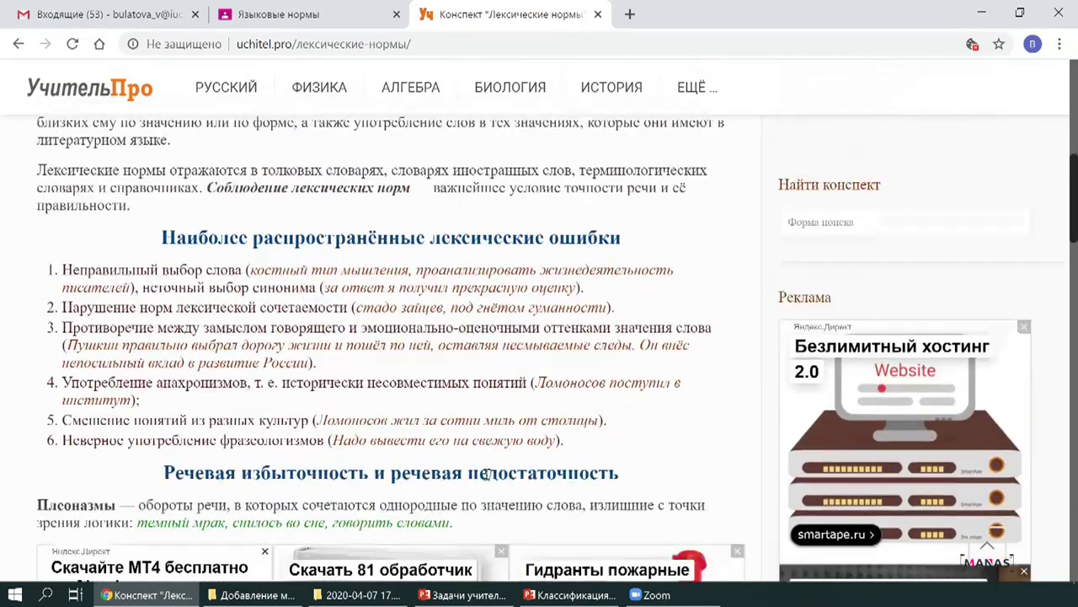
scroll(486, 474, down, 15)
scroll(487, 482, up, 8)
scroll(486, 483, up, 15)
key(ctrl+shift+Tab)
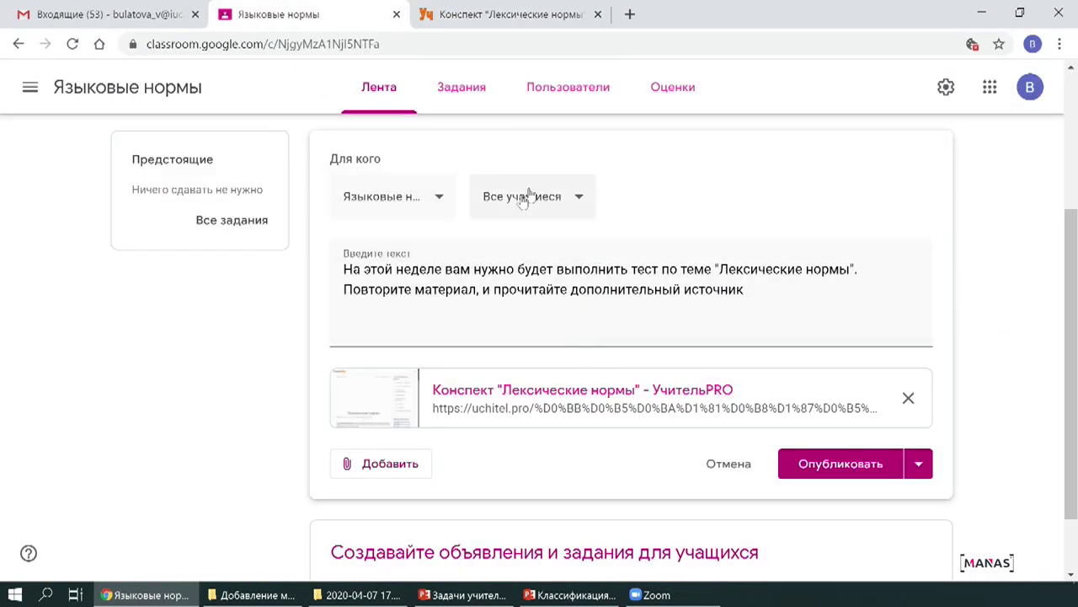
Publish the announcement and start a new post reading 'Материал для чтения'.
click(841, 474)
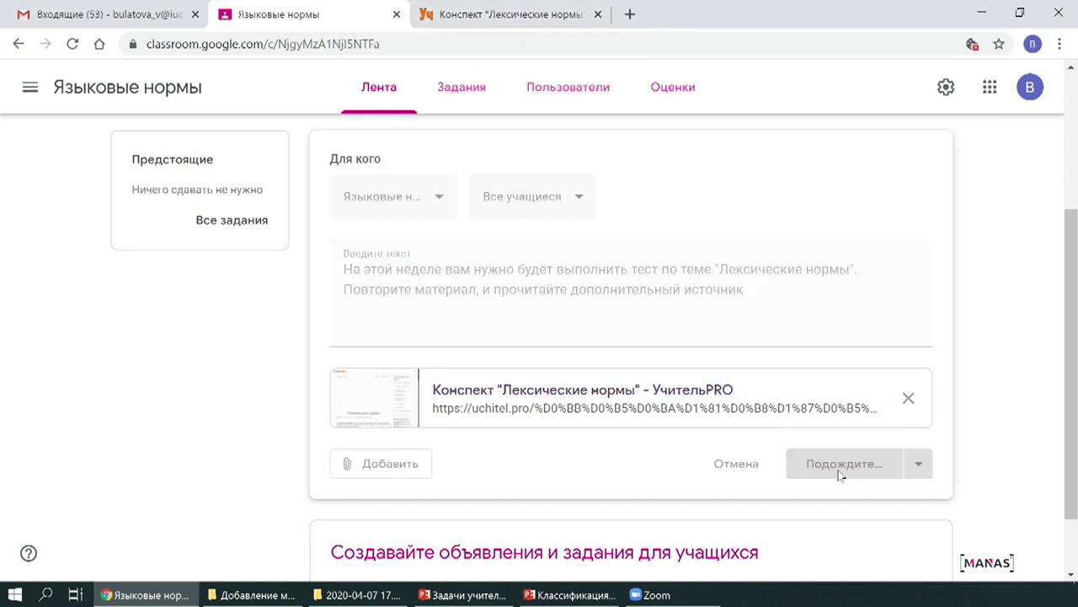
click(455, 261)
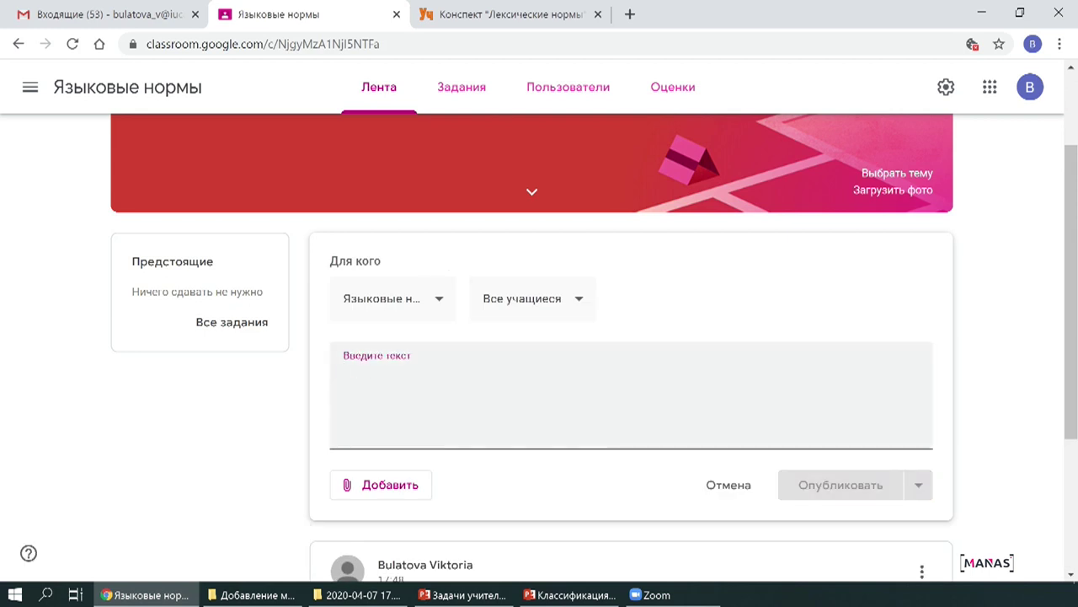
text(Матер)
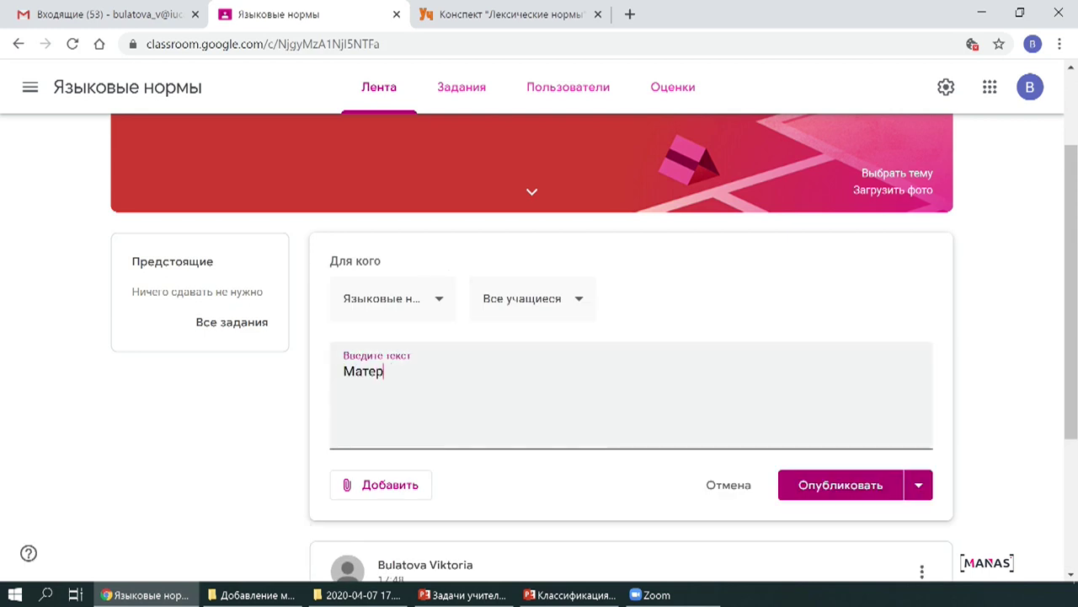
text(иал для чтения)
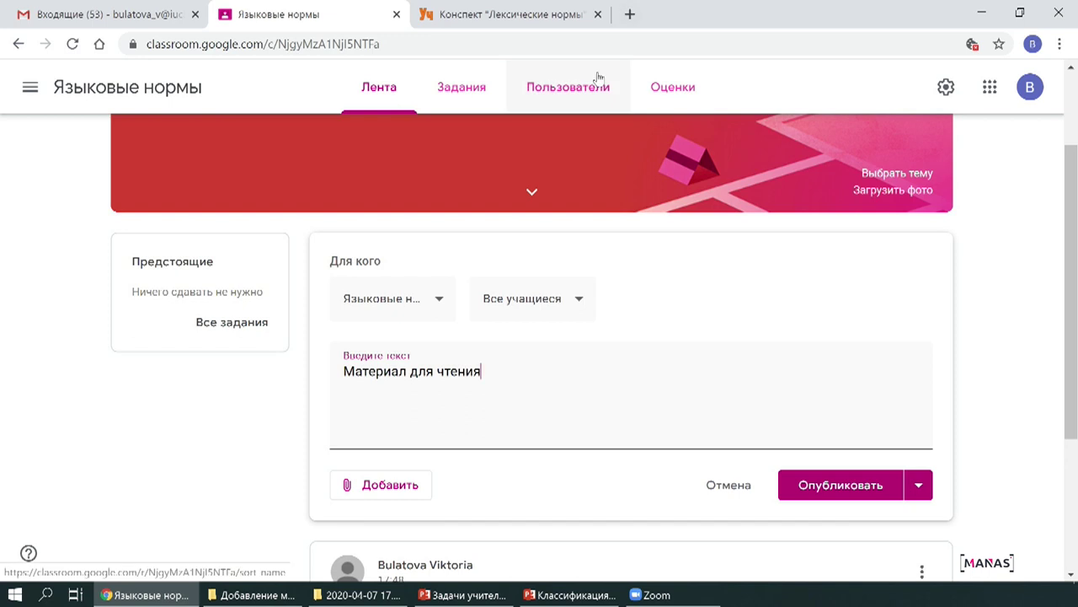
Add Классификация лексических ошибок.pptx from the Добавление материалов folder to the upload.
click(370, 485)
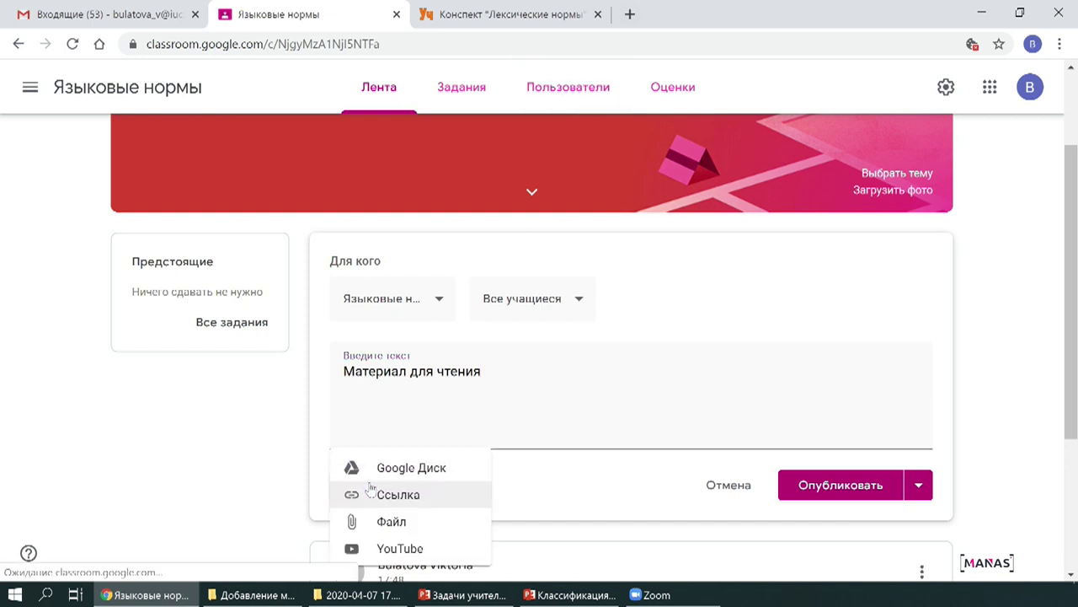
click(401, 523)
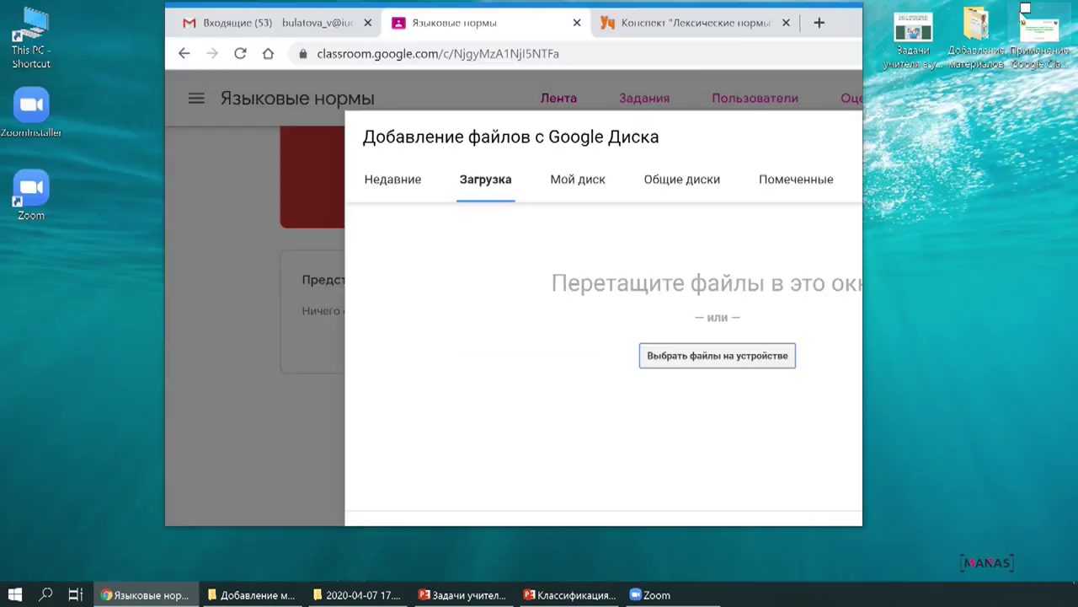
click(1019, 13)
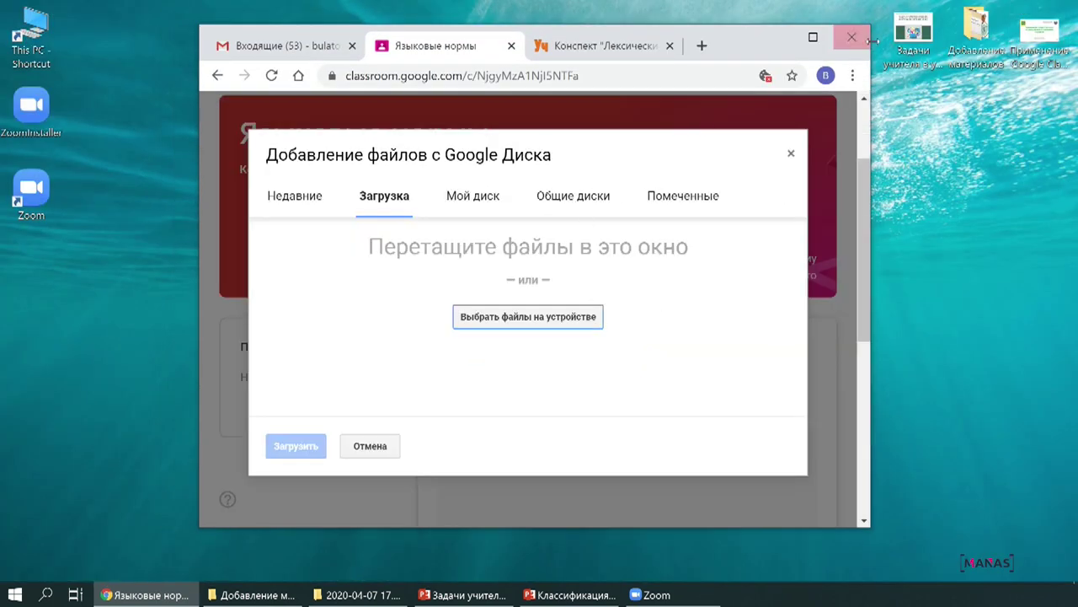
double_click(979, 59)
drag(579, 47, 311, 26)
scroll(289, 427, down, 3)
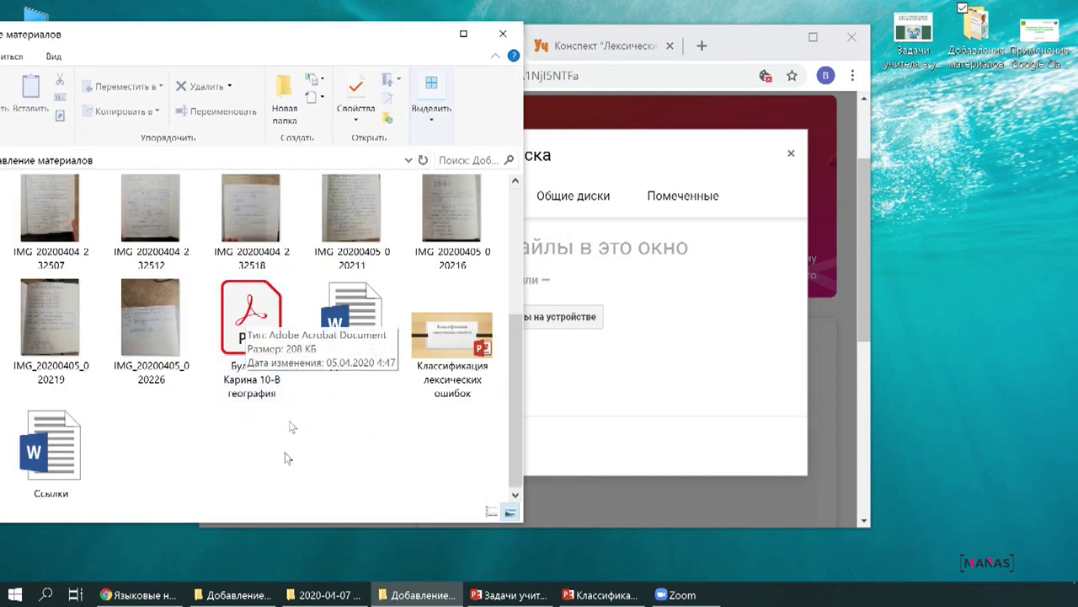
drag(452, 337, 597, 343)
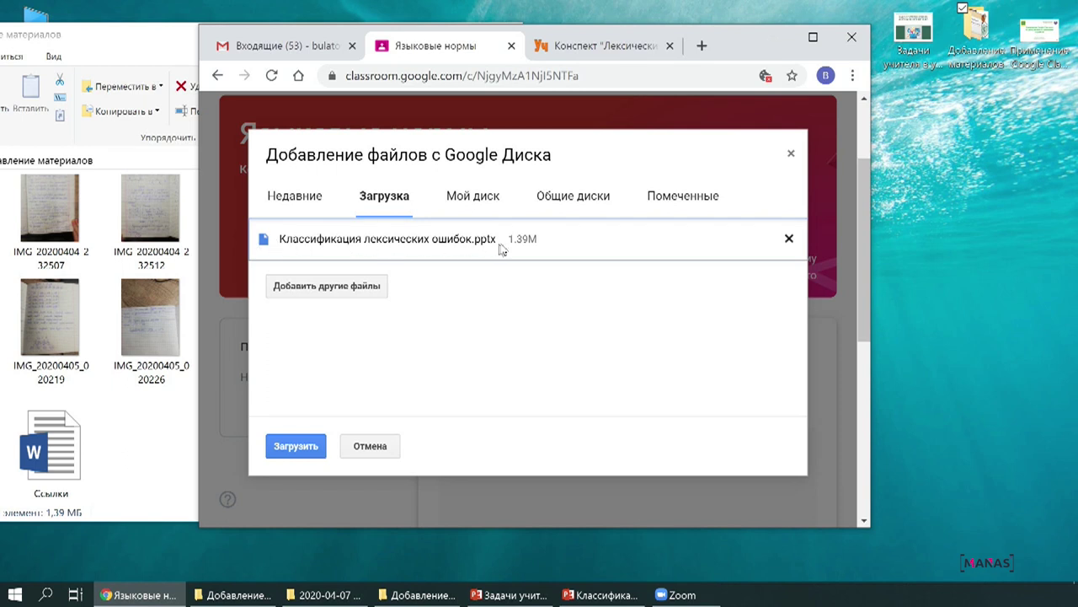
Add IMG_20200402_164625.jpg and upload both files to the post.
click(319, 287)
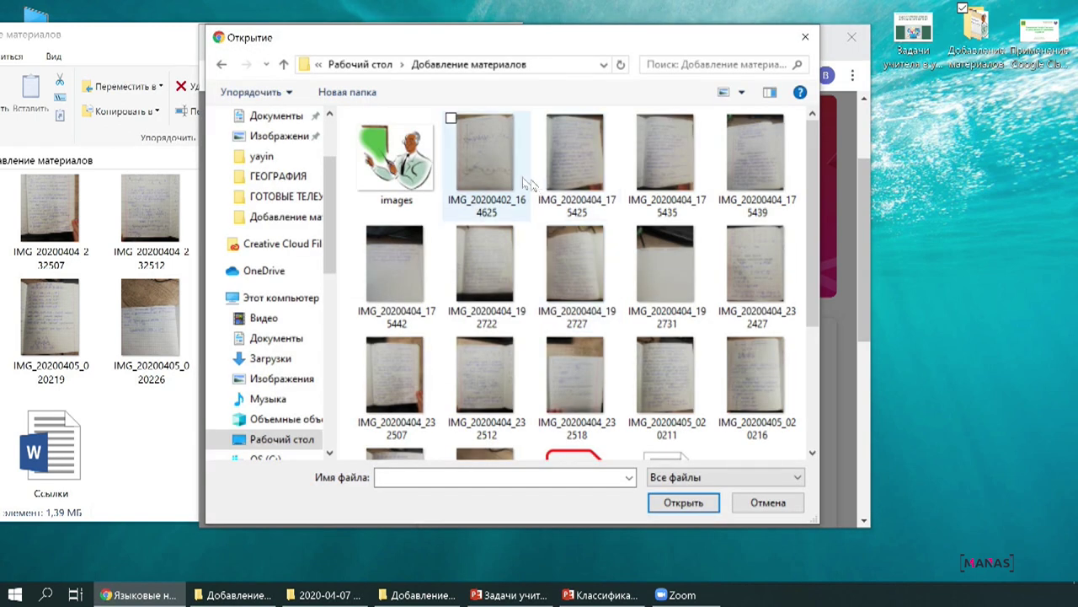
click(491, 164)
click(683, 502)
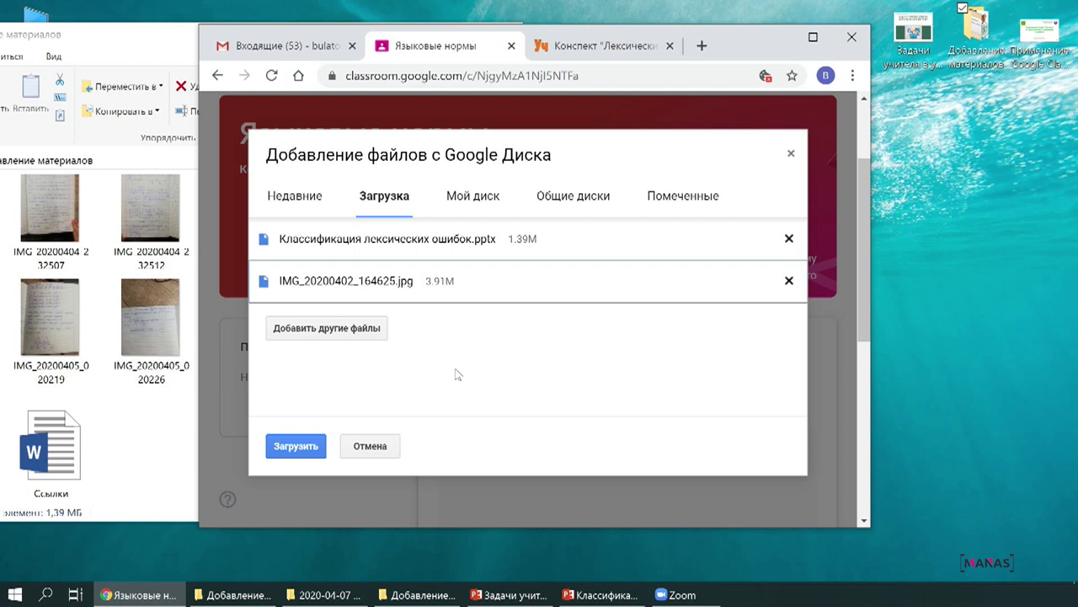
click(301, 440)
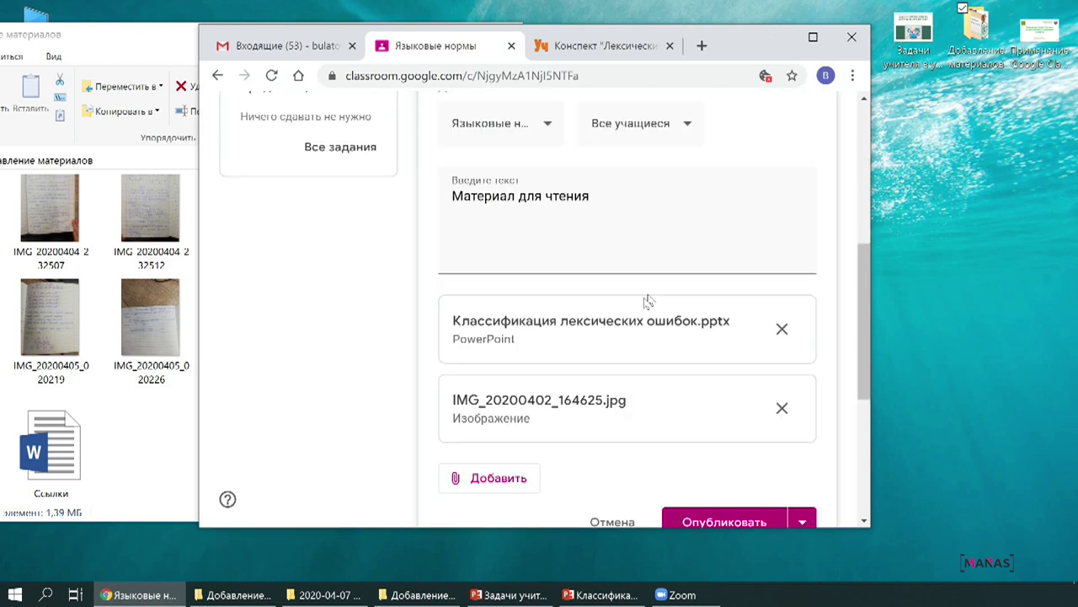
Preview the attached photo, open the presentation in its own tab, and return to Classroom.
scroll(638, 306, down, 3)
scroll(637, 305, up, 6)
scroll(640, 331, down, 3)
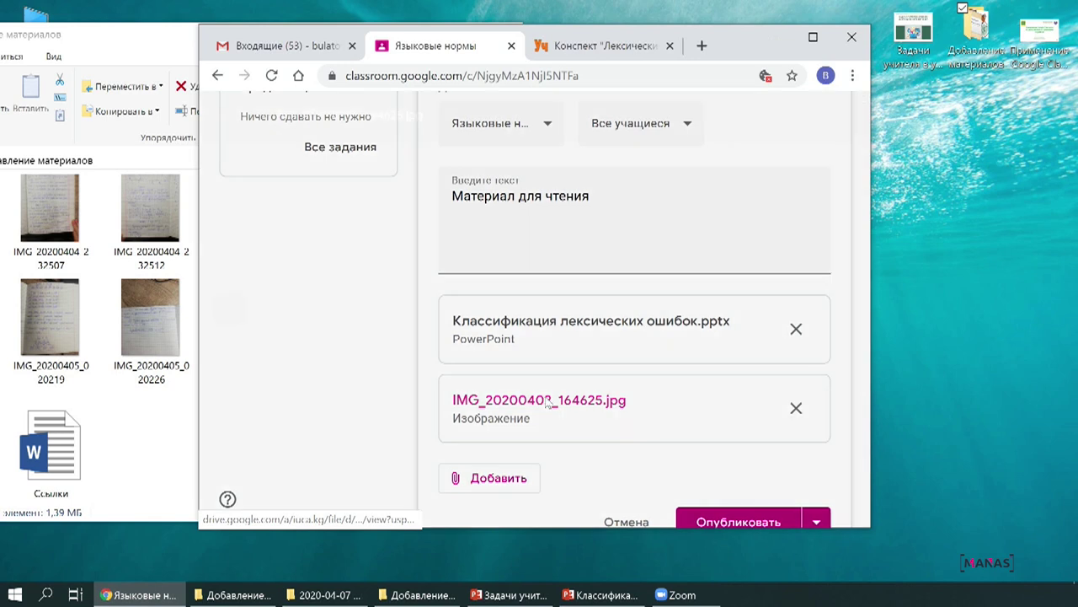
click(546, 404)
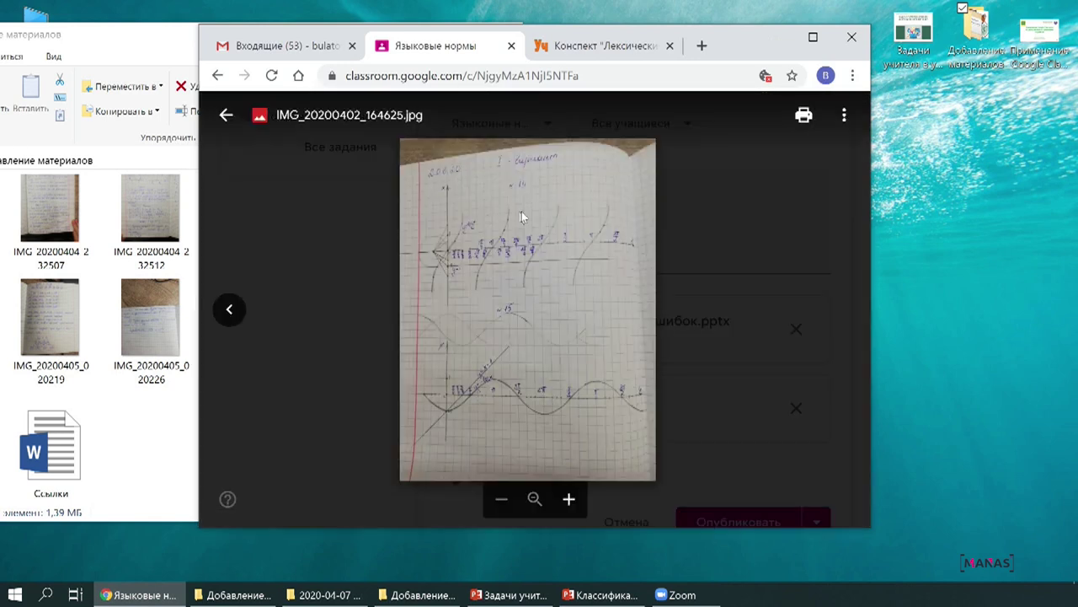
click(226, 114)
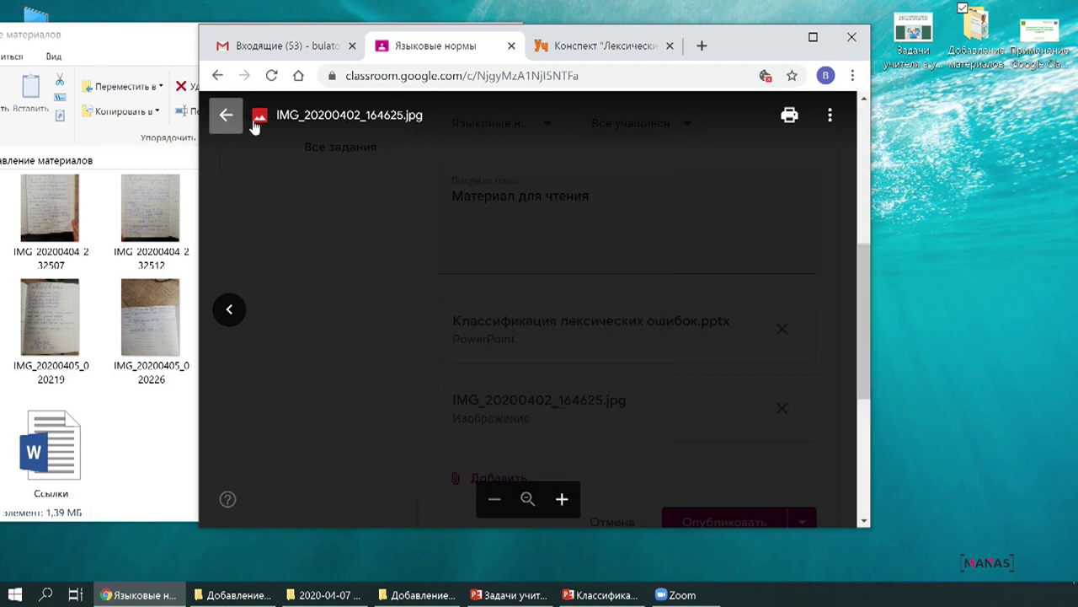
click(539, 324)
scroll(535, 320, down, 5)
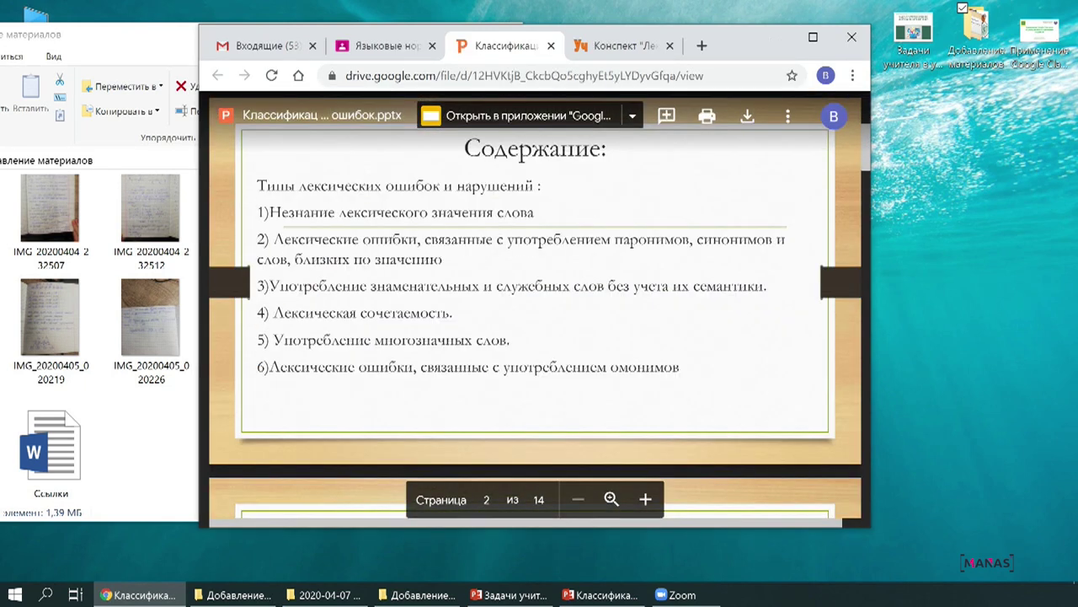
click(383, 46)
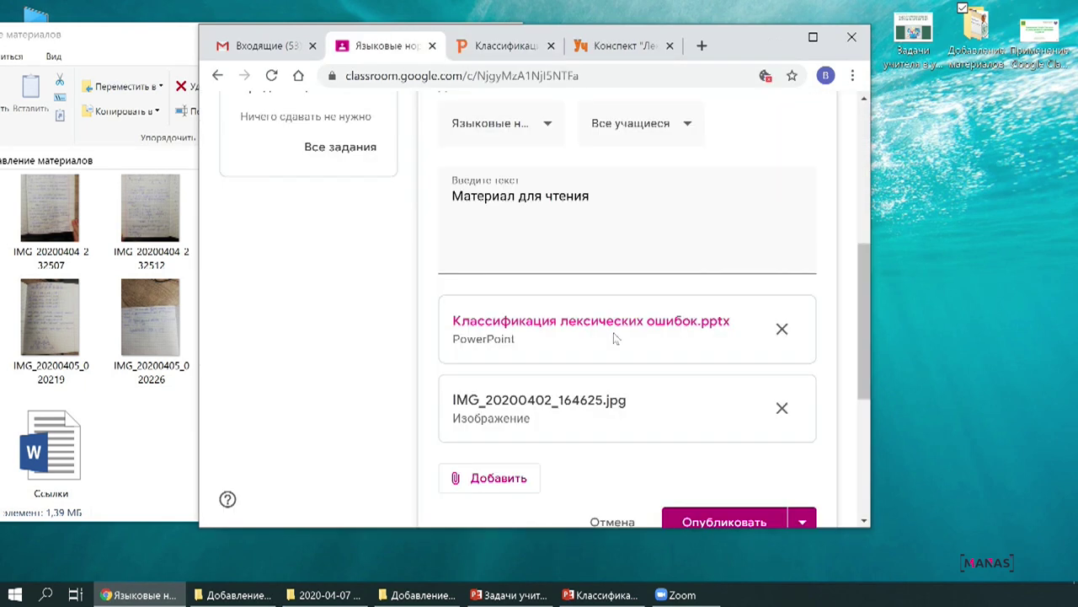
scroll(650, 189, down, 1)
Publish the 'Материал для чтения' post and comment 'Когда нужно прочитать?' under it.
click(720, 442)
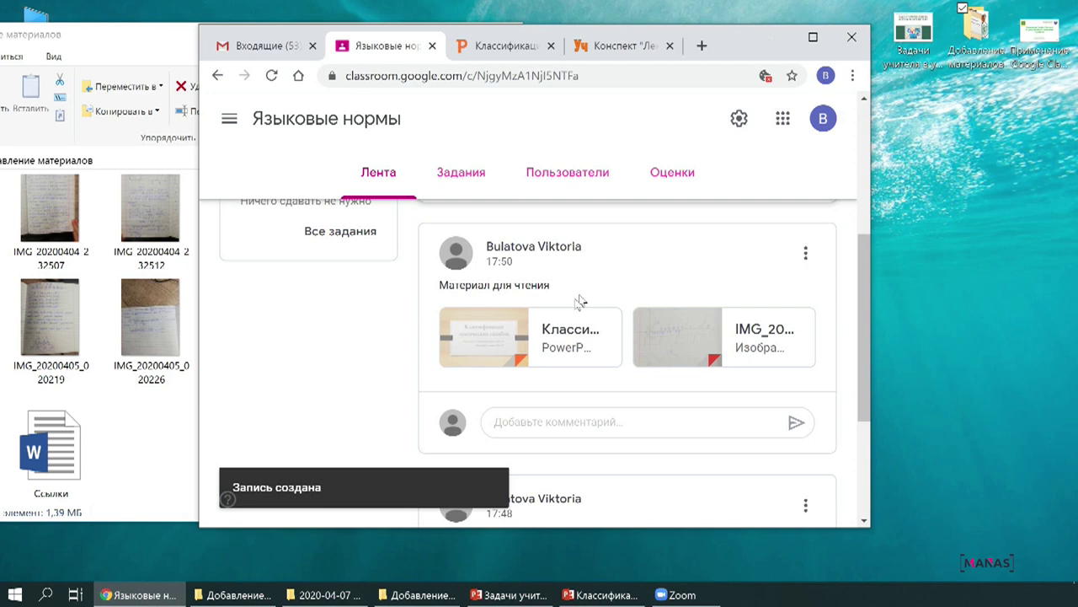
scroll(539, 320, down, 2)
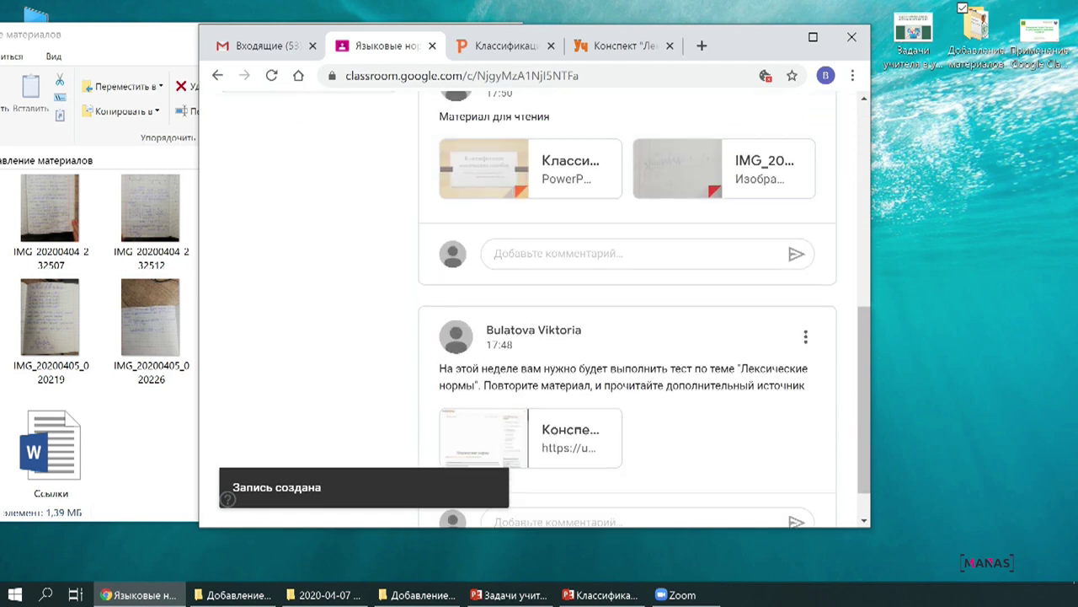
click(592, 253)
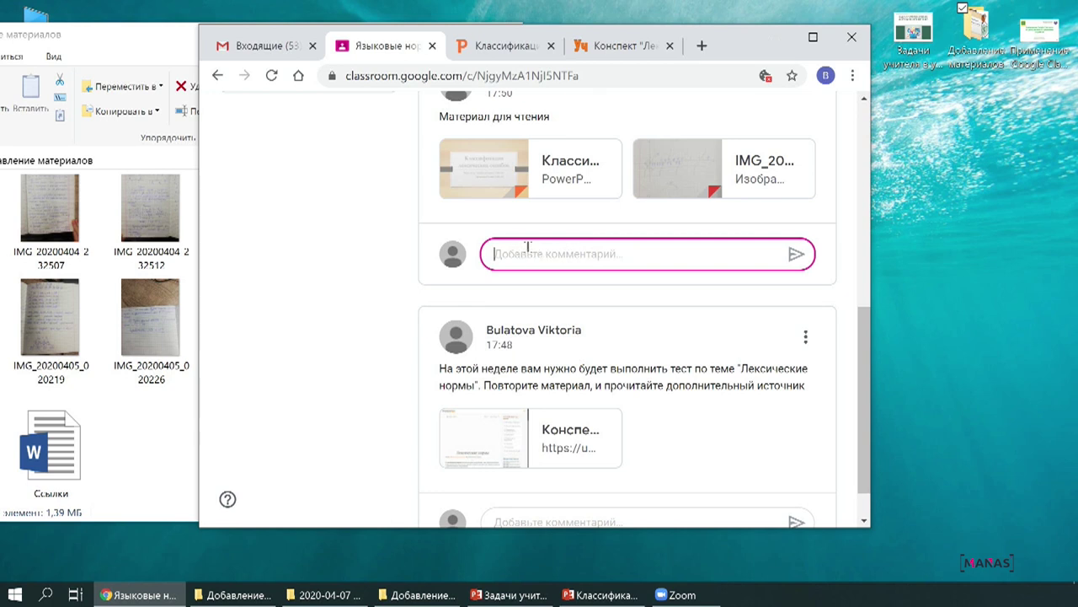
text(Когда нужно прочитать?)
key(Return)
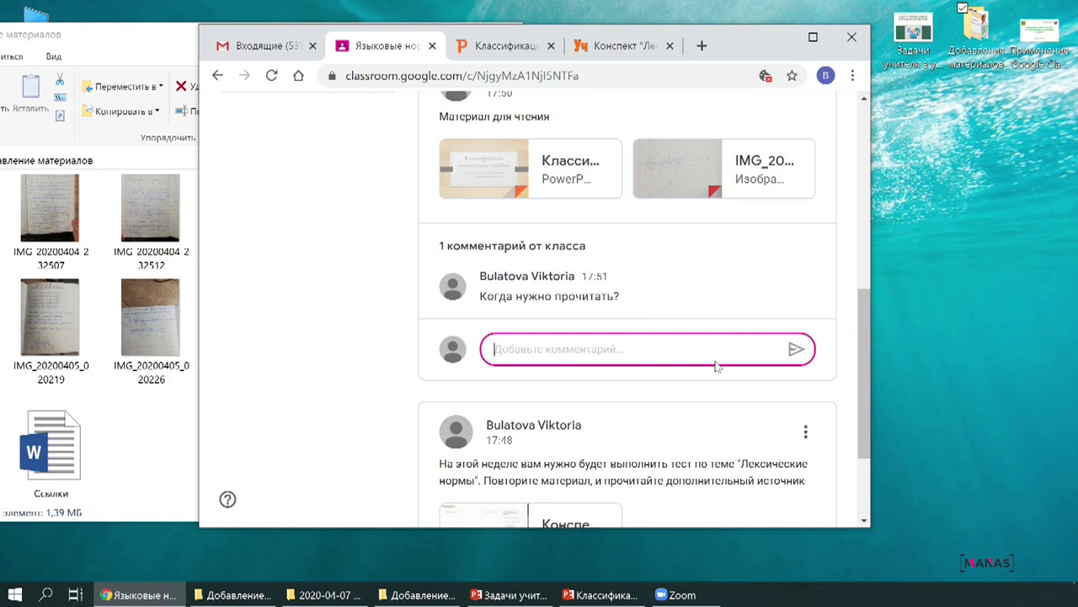
scroll(716, 366, up, 2)
scroll(649, 409, down, 1)
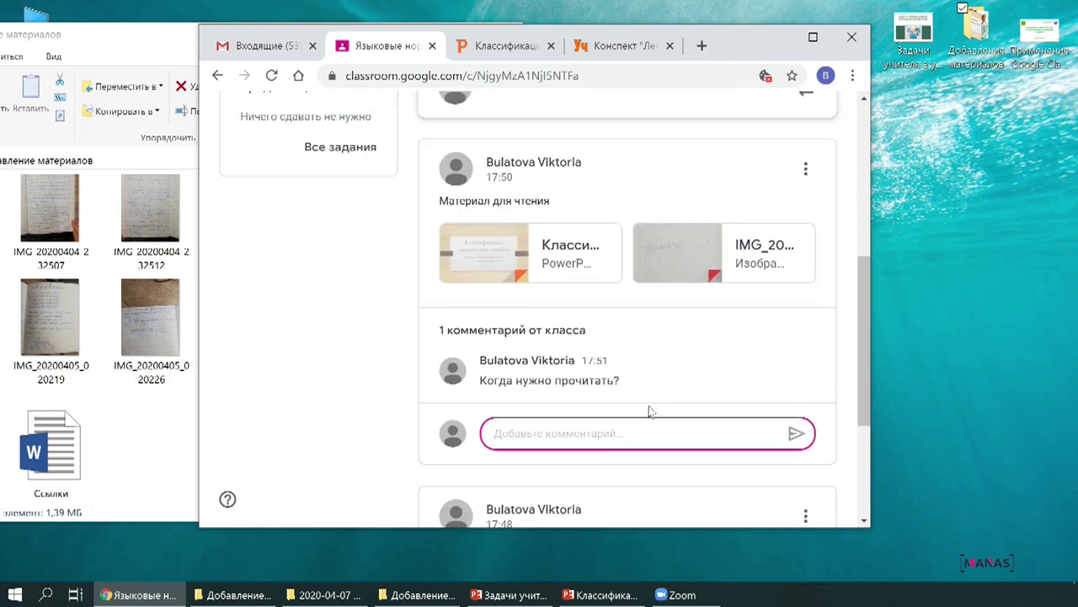
scroll(650, 411, up, 2)
click(813, 37)
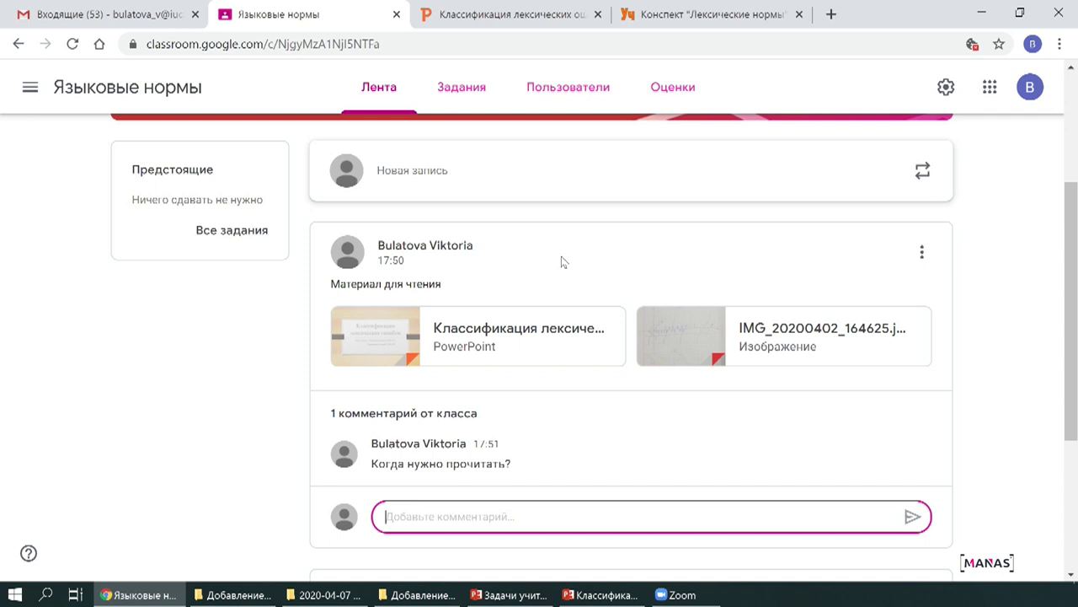
Start a new quiz assignment from the class's assignments page.
click(469, 87)
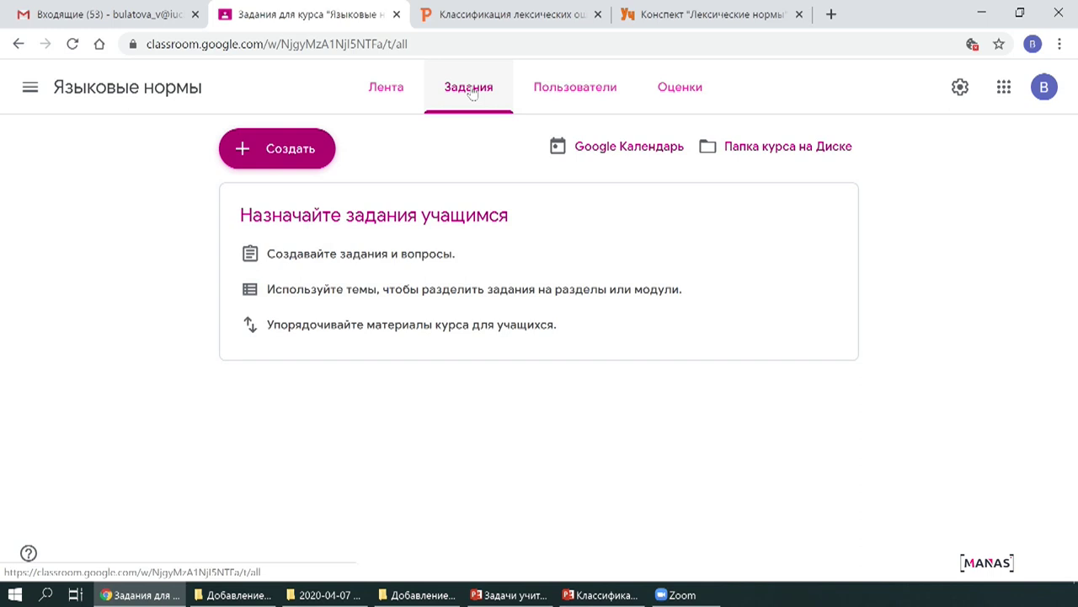
click(298, 150)
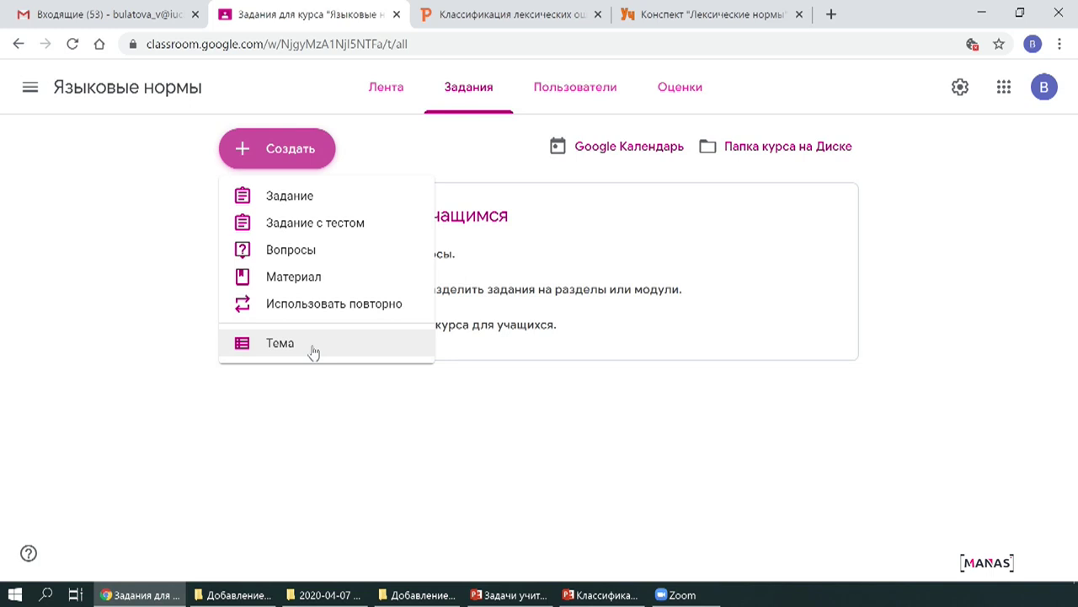
click(325, 236)
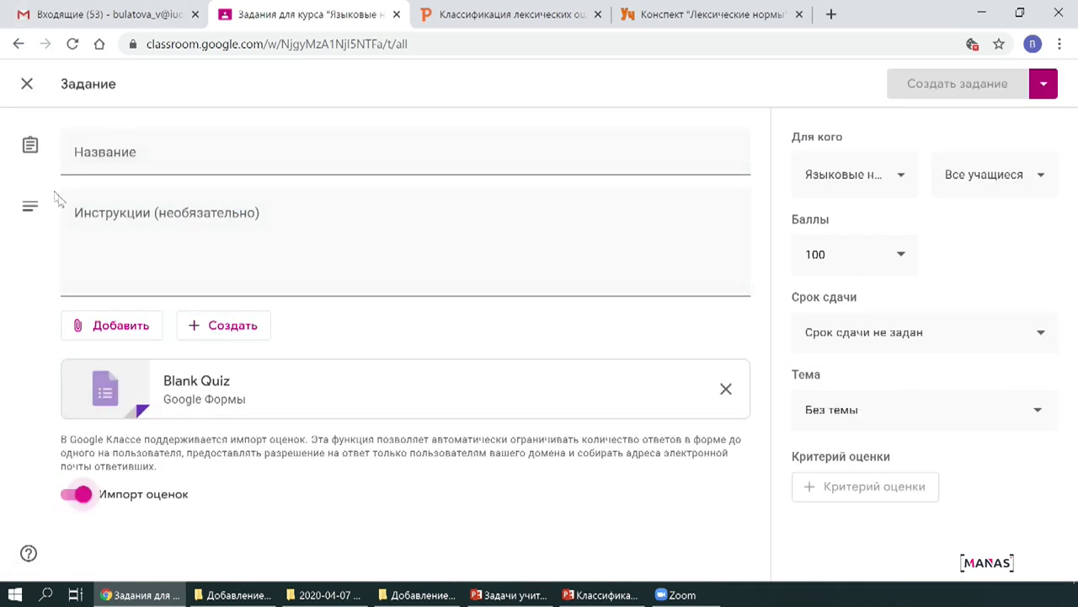
Title the assignment 'Лексические нормы', type the required-questions instructions, and open the attached Blank Quiz.
click(99, 154)
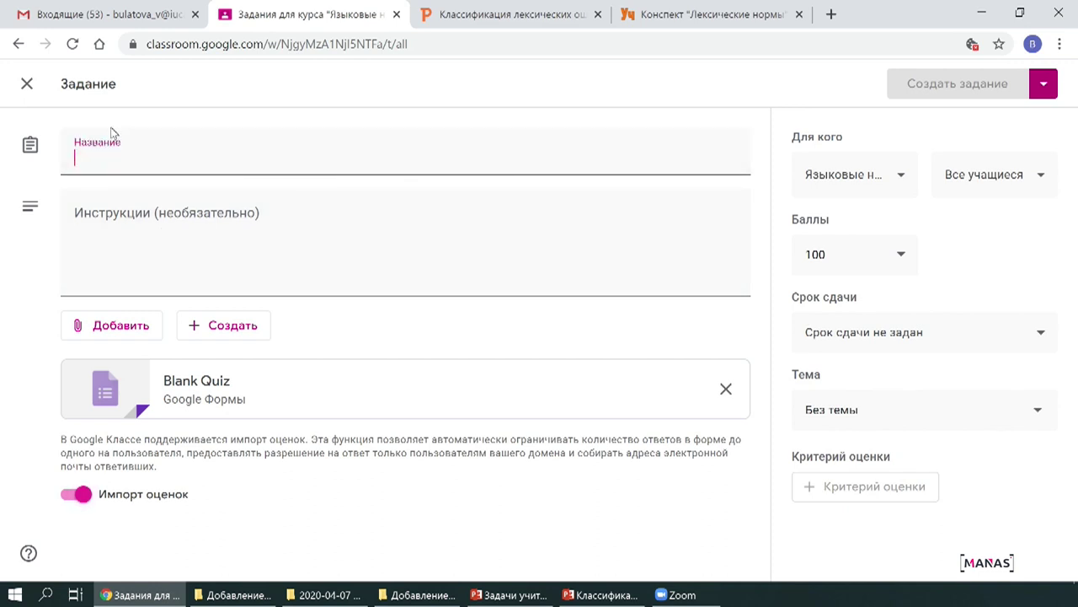
text(Лексические нормы)
key(Tab)
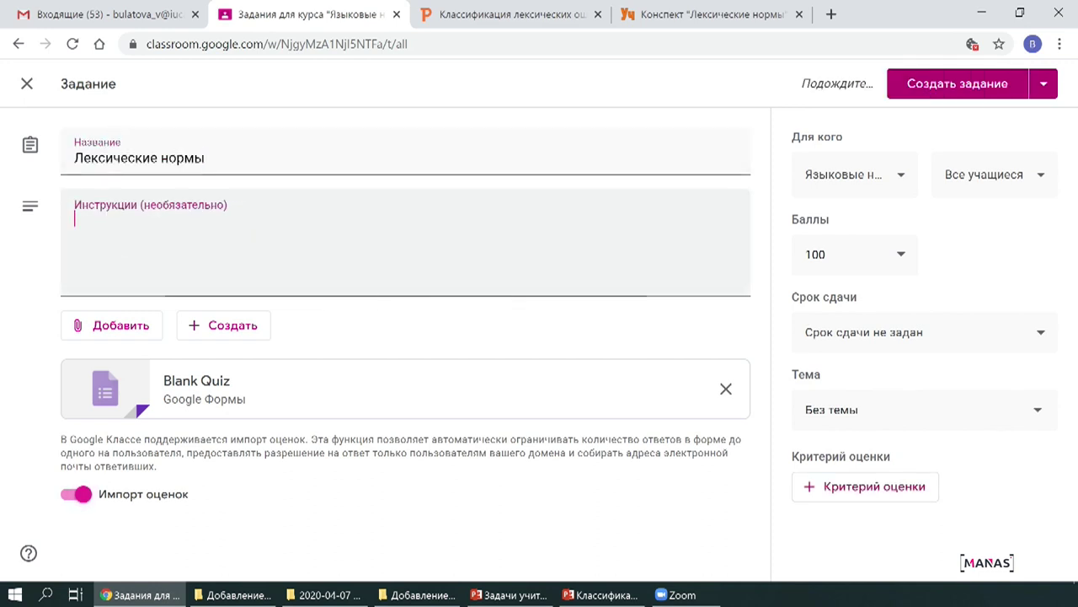
text(все вопросы в этом тес)
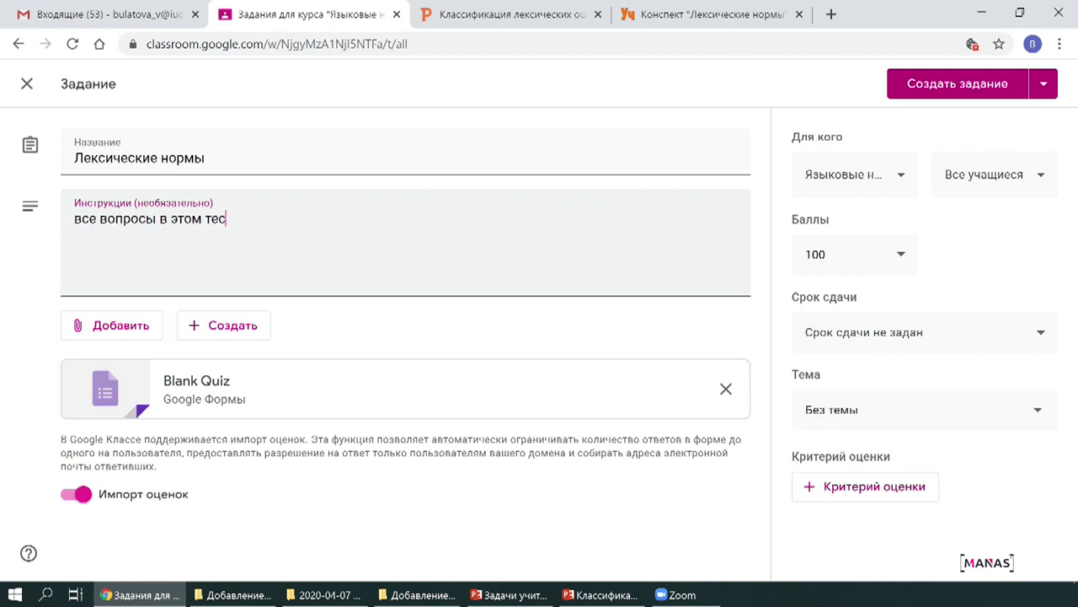
text(те являются обязательными, в тесте имеются задания с е)
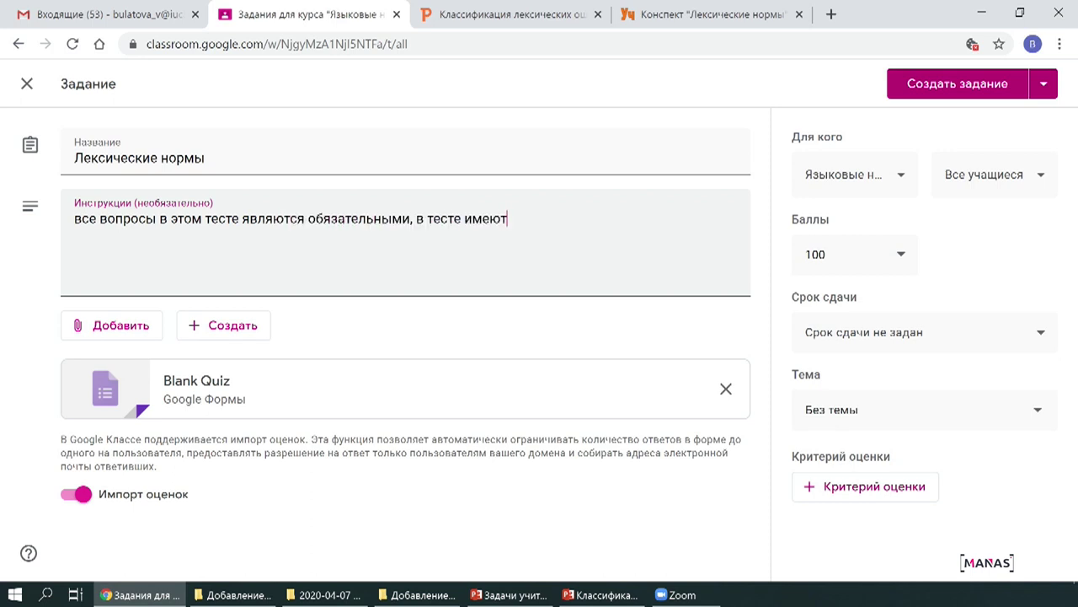
text(диничным выбором ответа, и множественным)
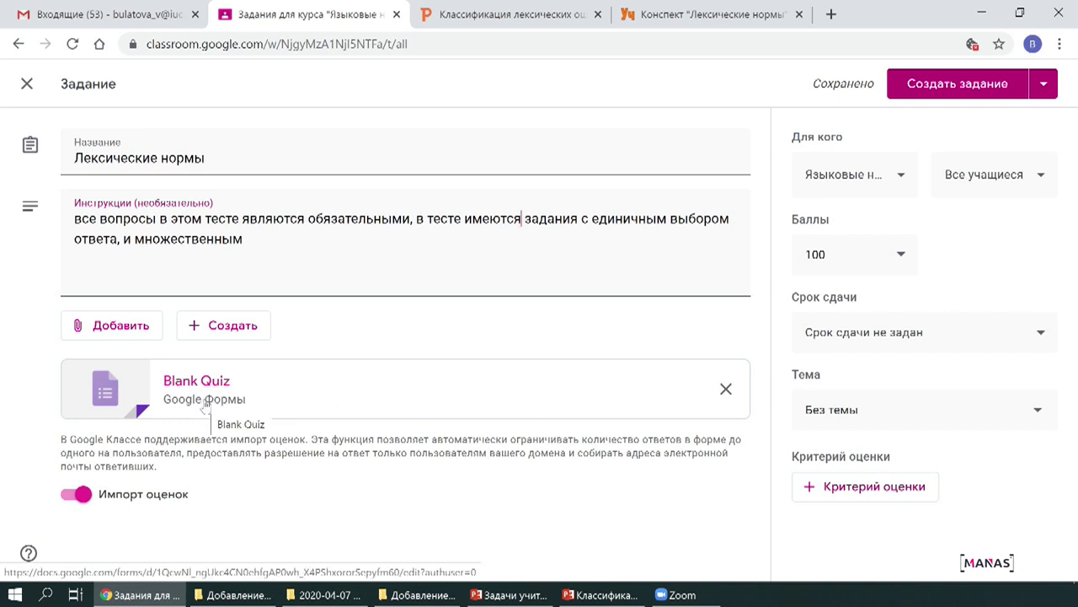
click(207, 402)
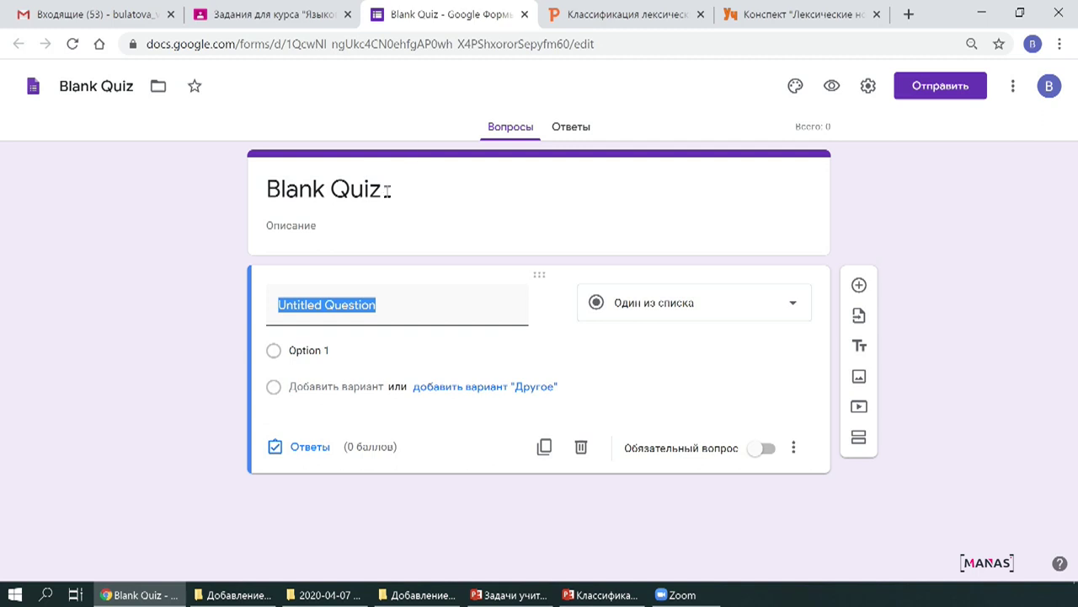
click(270, 14)
Copy the assignment instructions from Classroom into the quiz form's description.
drag(243, 239, 74, 220)
key(ctrl+c)
click(404, 14)
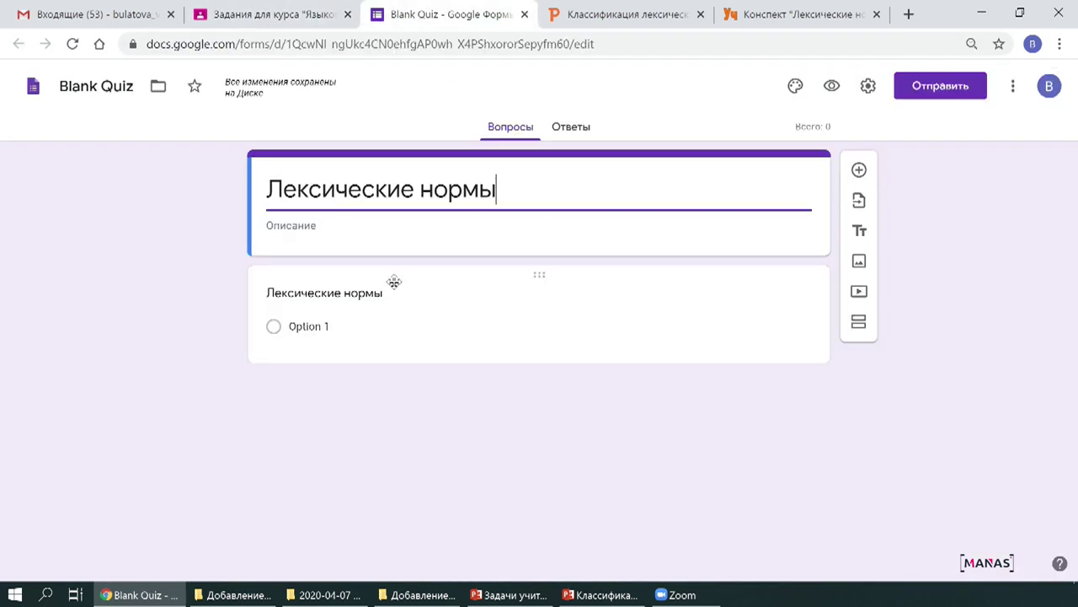
key(Tab)
key(ctrl+v)
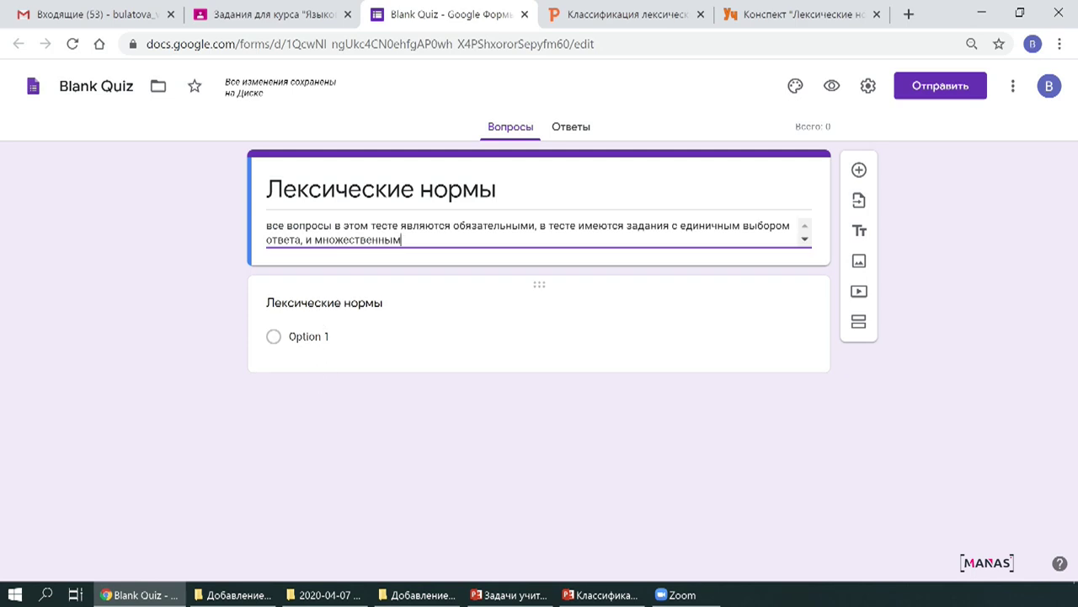
Write the first question 'Кто сегодня пришел раньше всех' with options я, он, она.
click(321, 311)
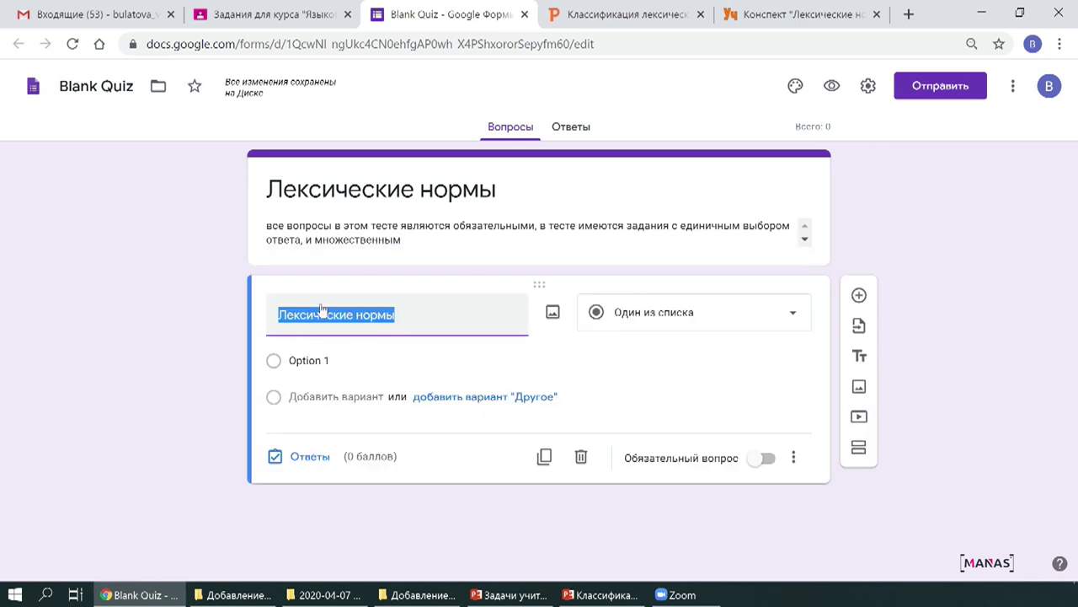
click(308, 360)
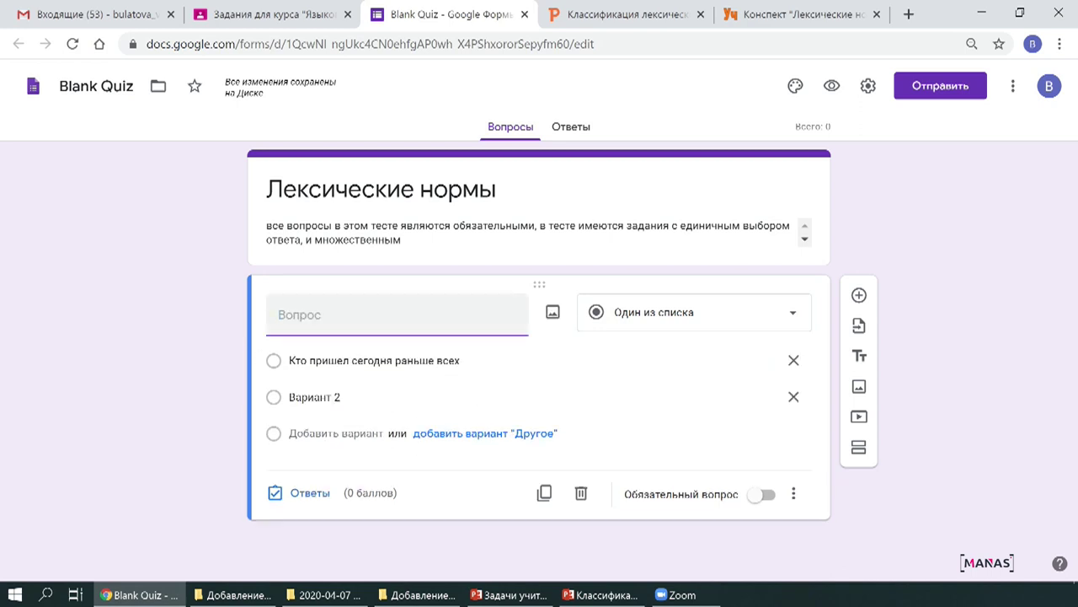
text(Кто сегодня пришел раньше всех)
click(304, 361)
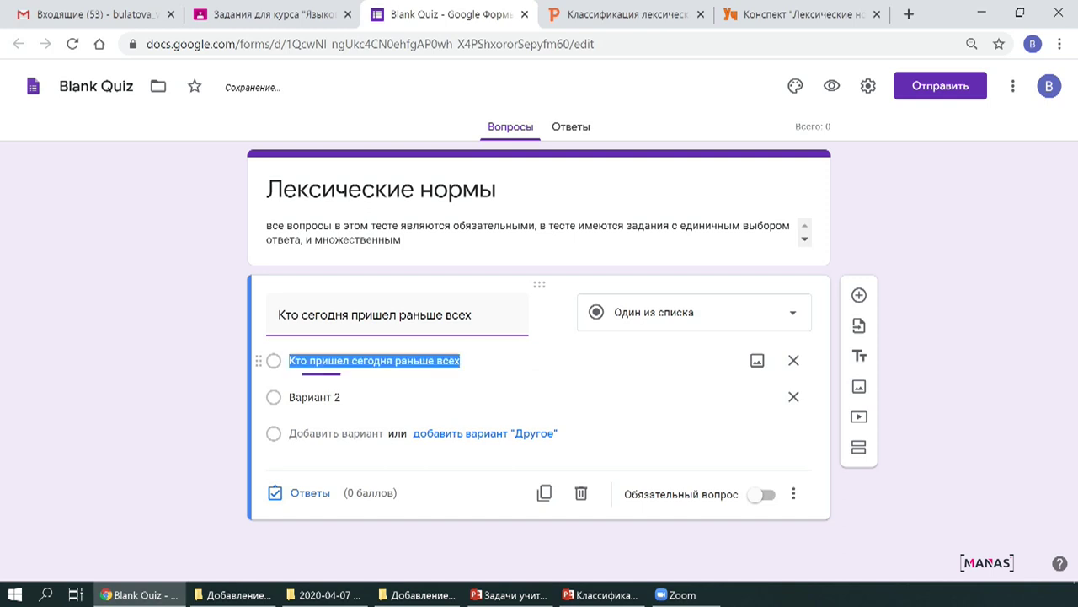
text(я)
key(Return)
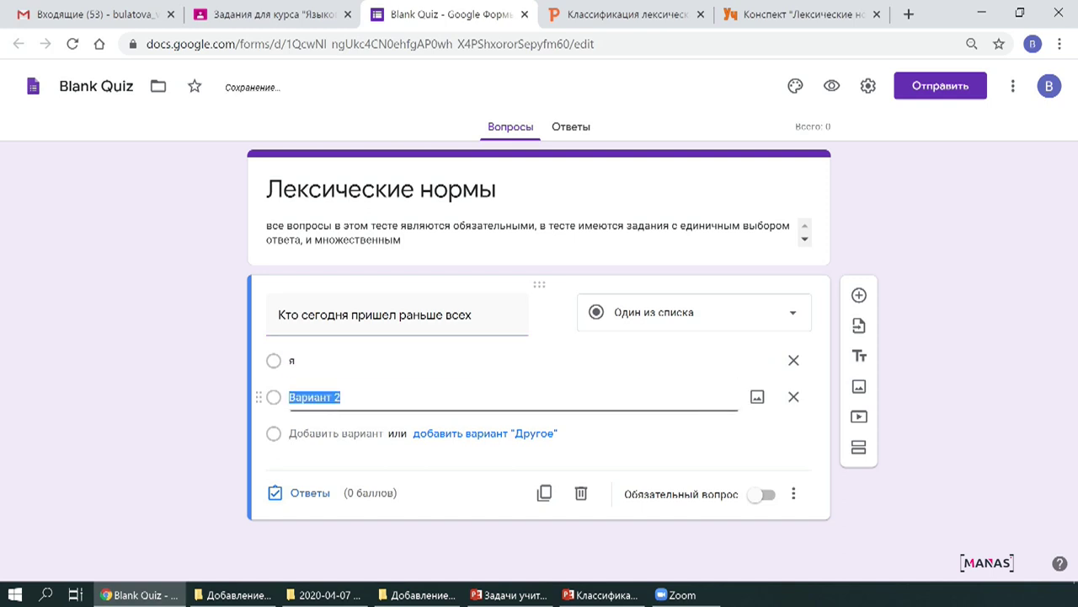
text(он)
key(Return)
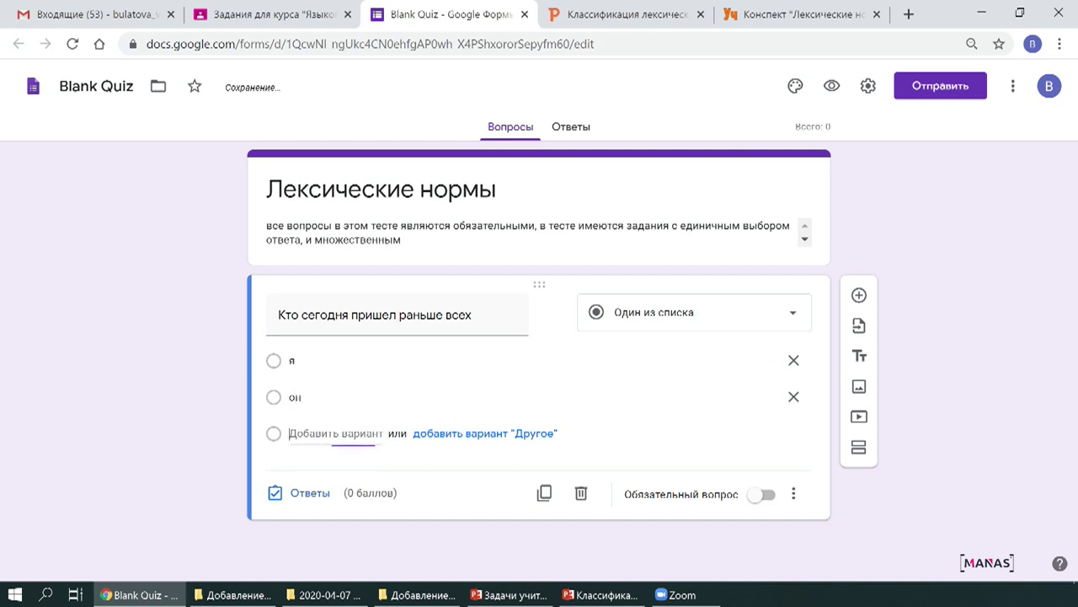
text(о)
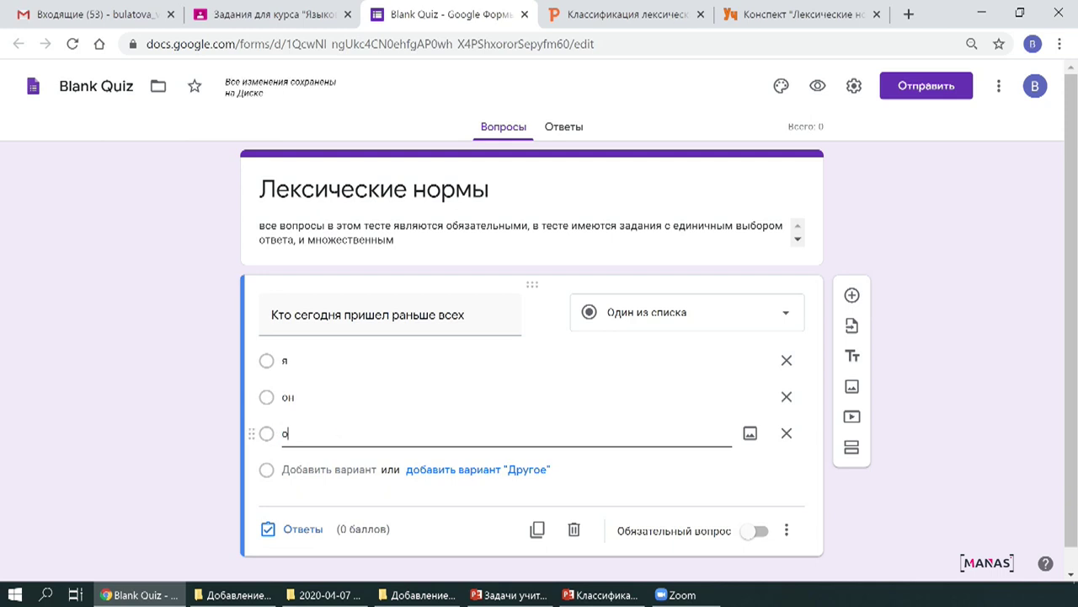
text(на)
scroll(378, 404, down, 1)
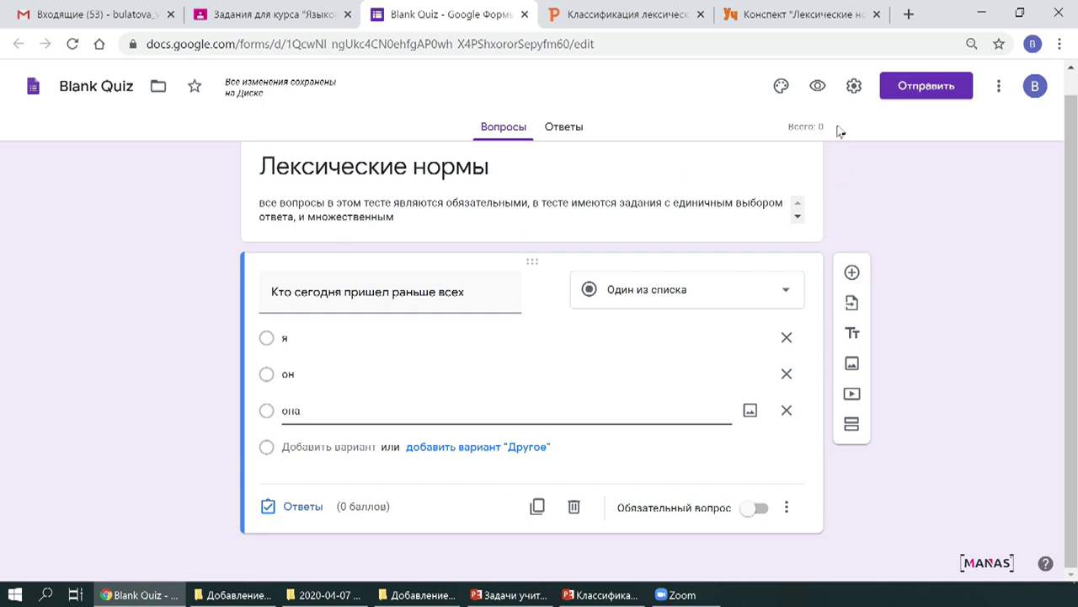
click(855, 86)
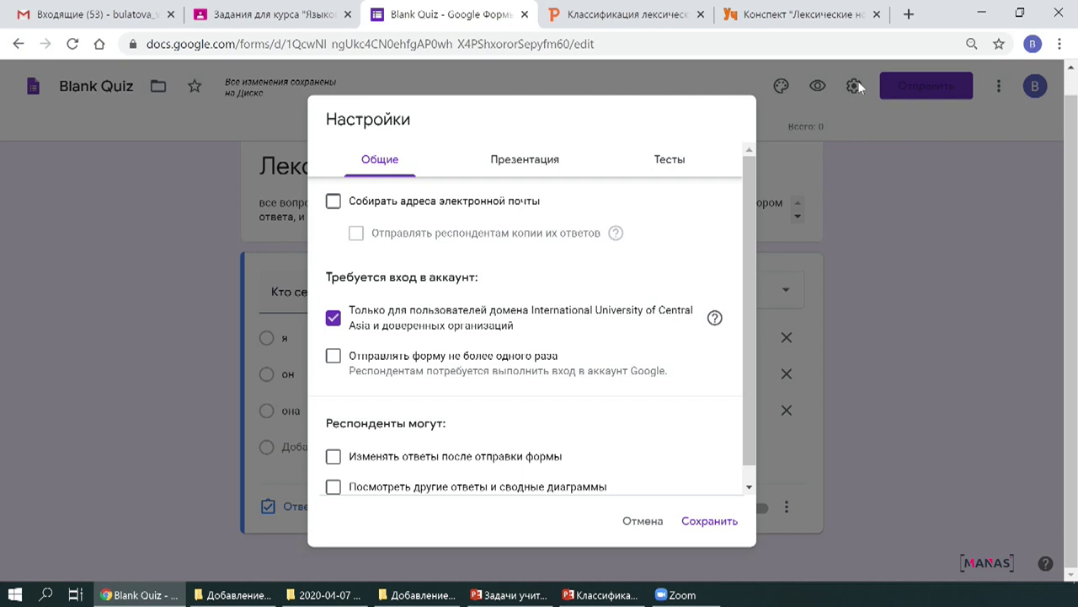
click(672, 160)
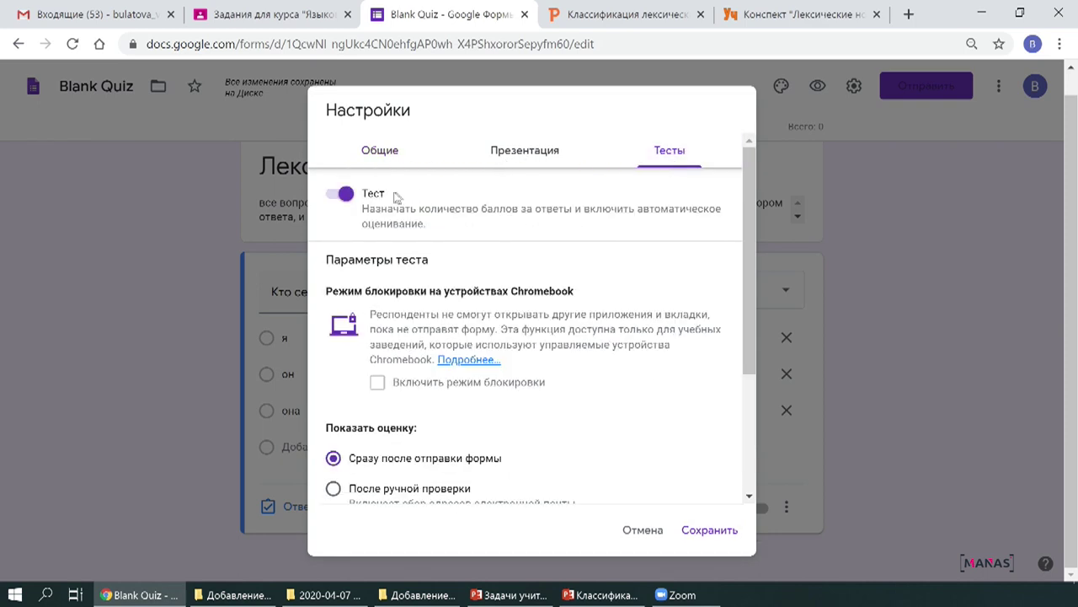
click(346, 196)
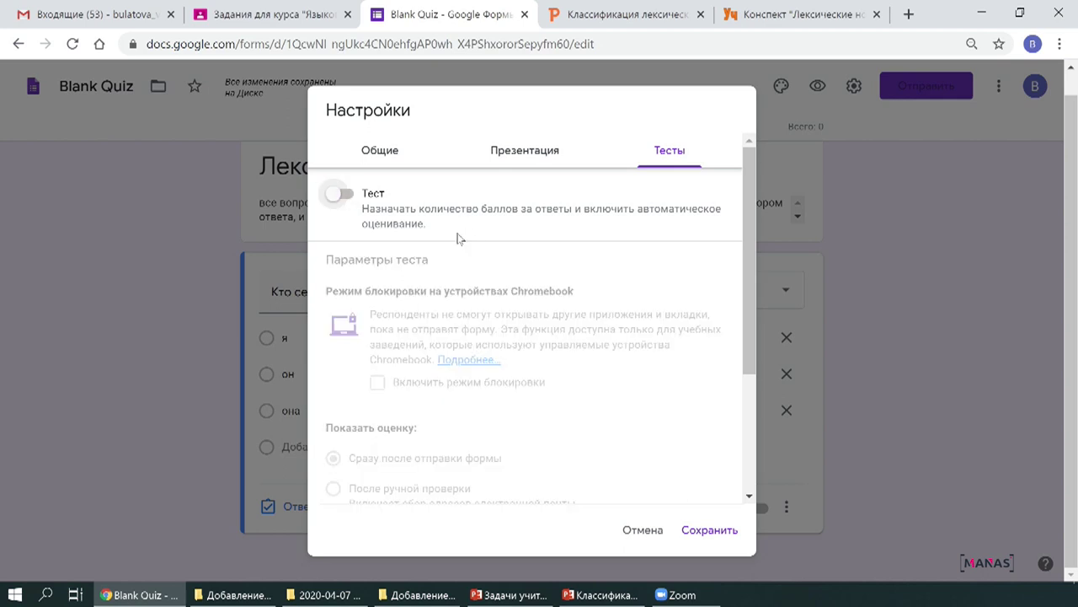
click(336, 198)
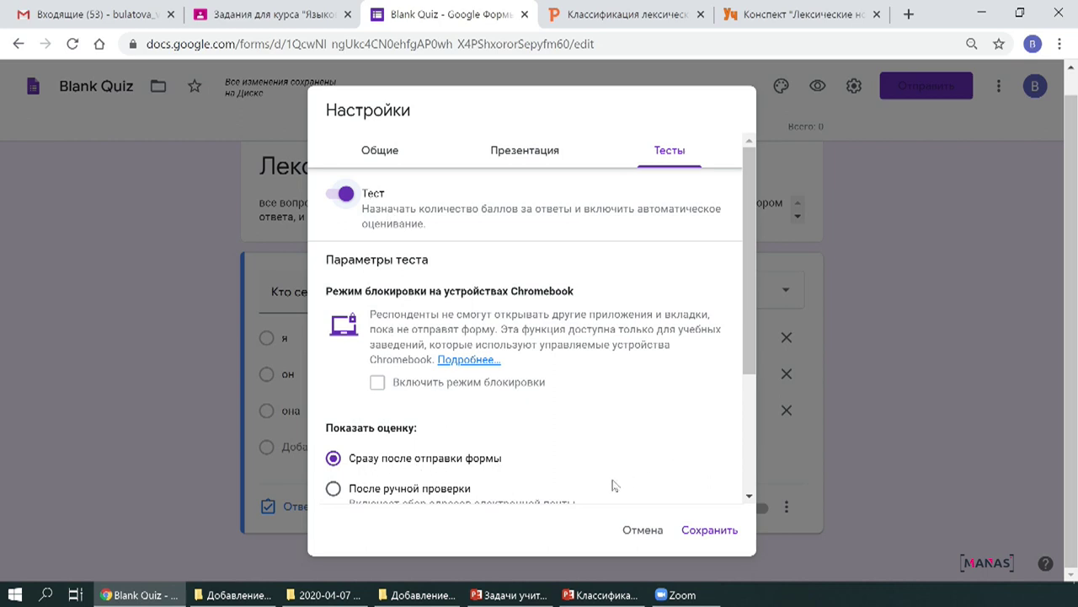
click(710, 530)
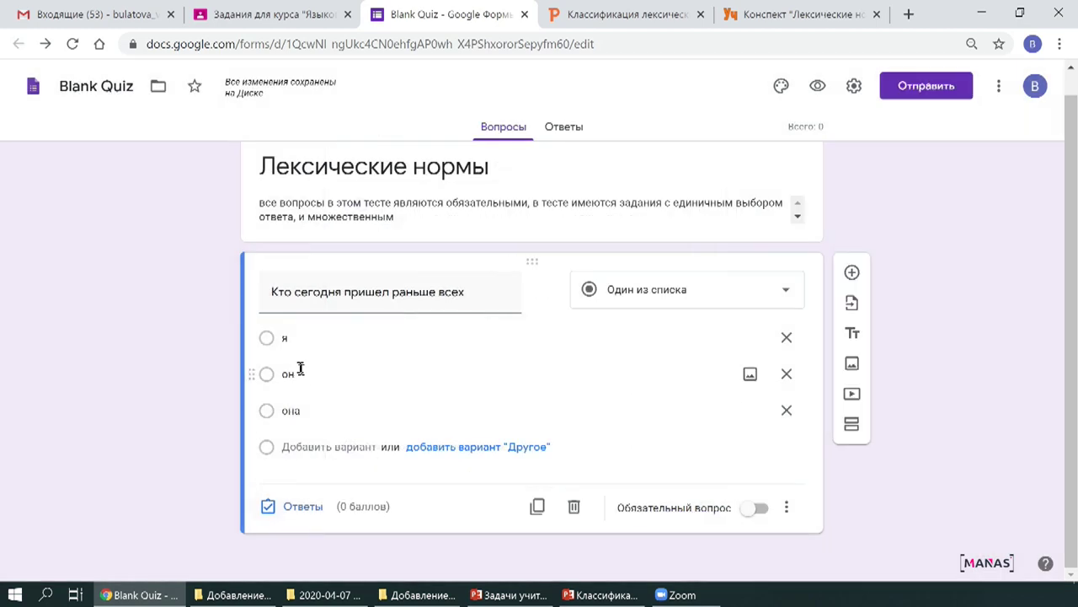
Key я as the correct answer worth 2 points, then open the Word file Для теста.
click(303, 507)
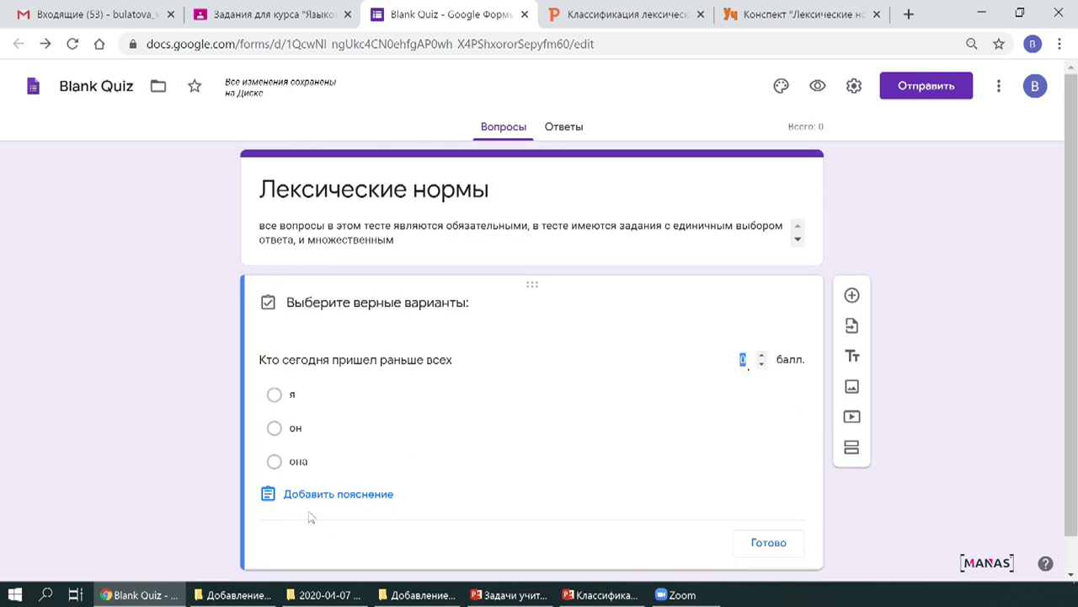
click(273, 395)
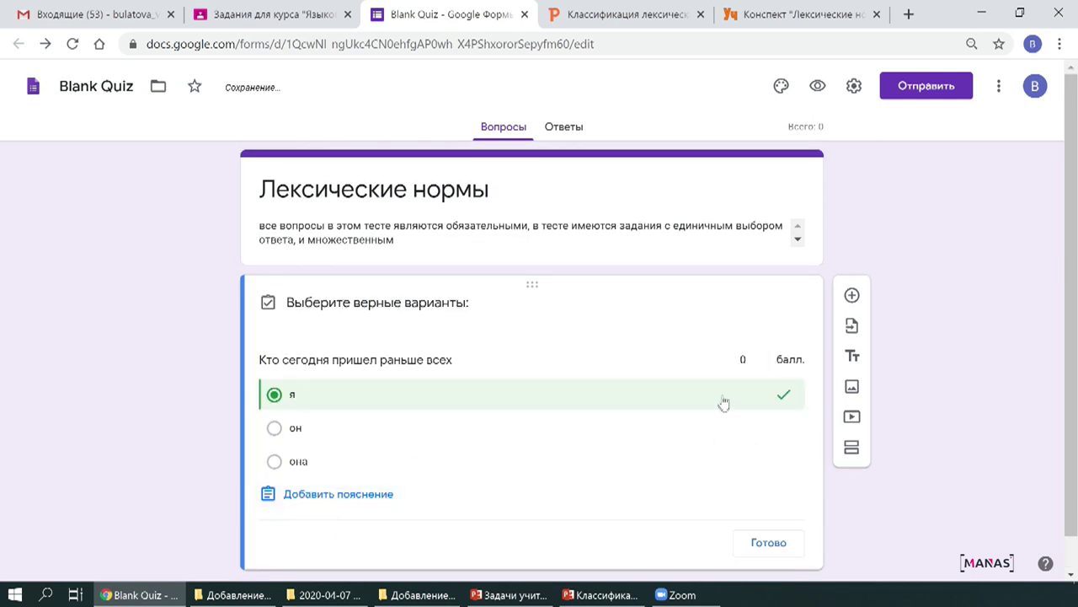
click(763, 359)
scroll(364, 368, down, 1)
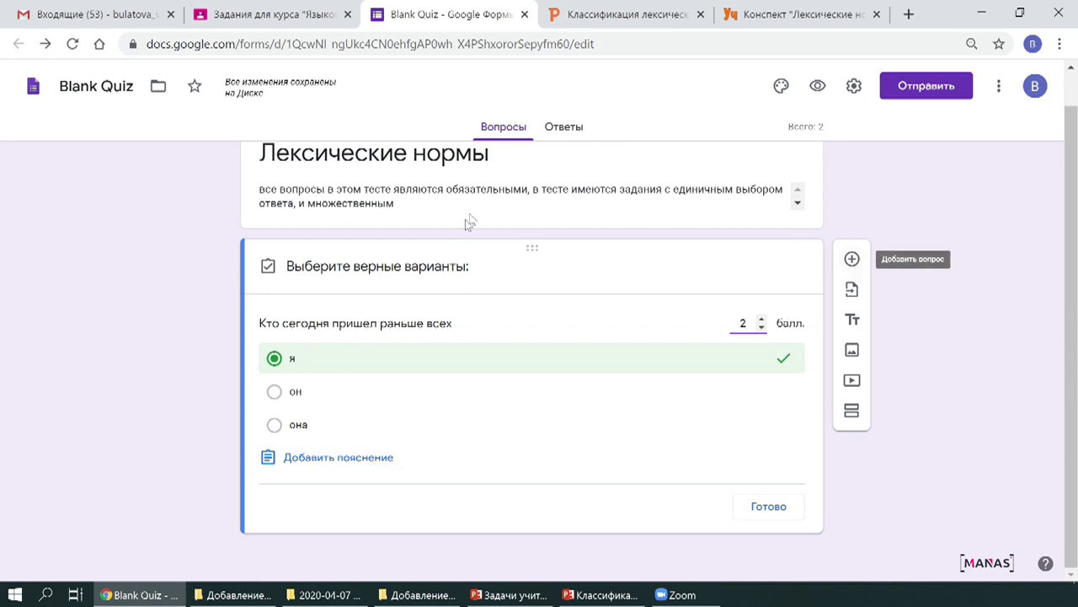
key(alt+Tab)
double_click(588, 418)
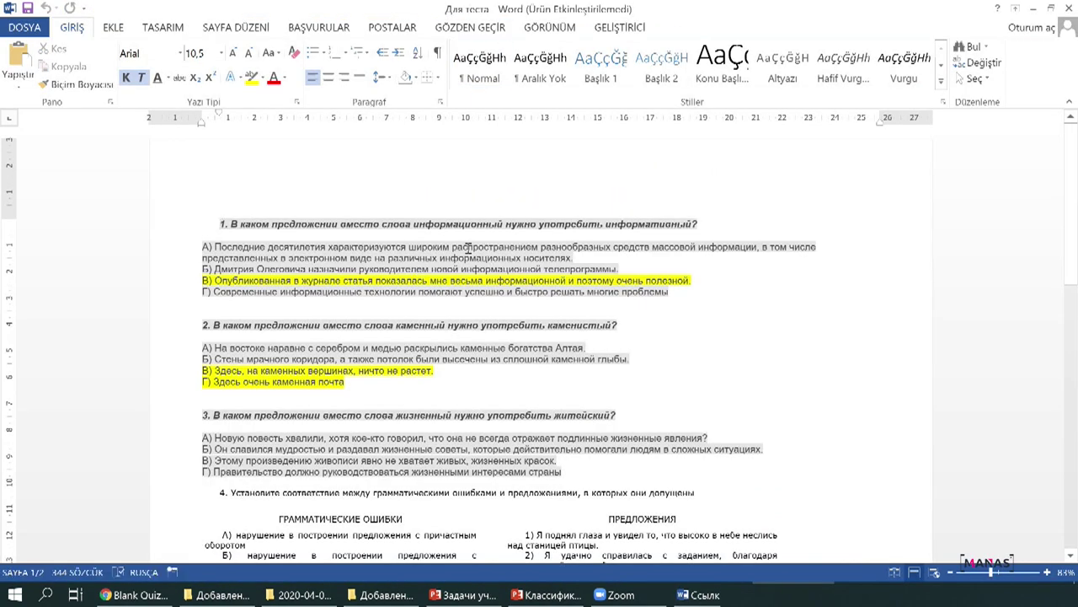
Copy question 1's wording from the Word test and add a new question in the form.
drag(221, 223, 698, 229)
key(ctrl+c)
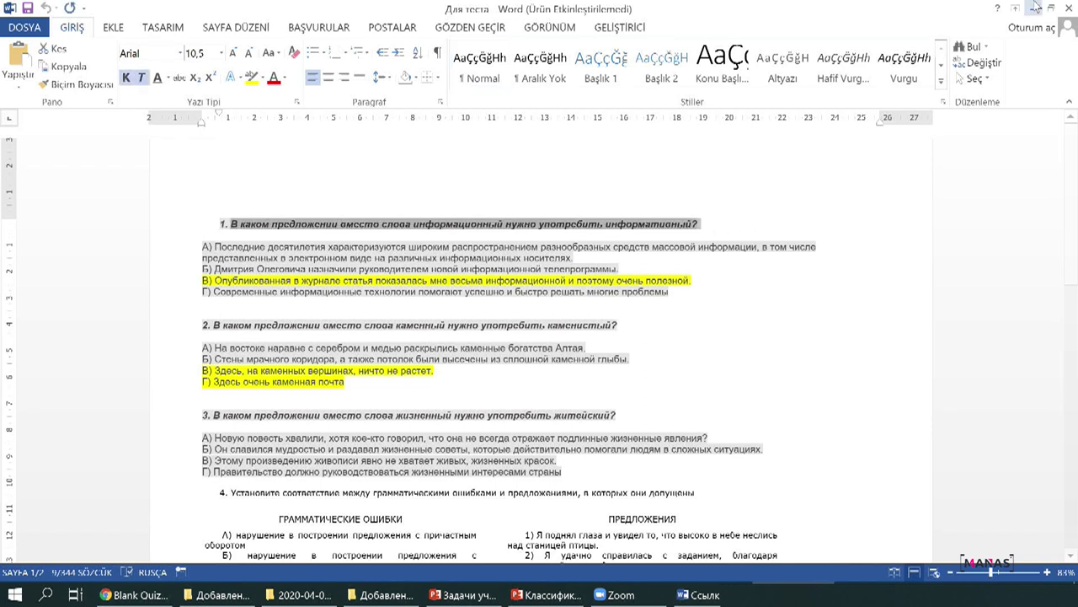
click(1033, 7)
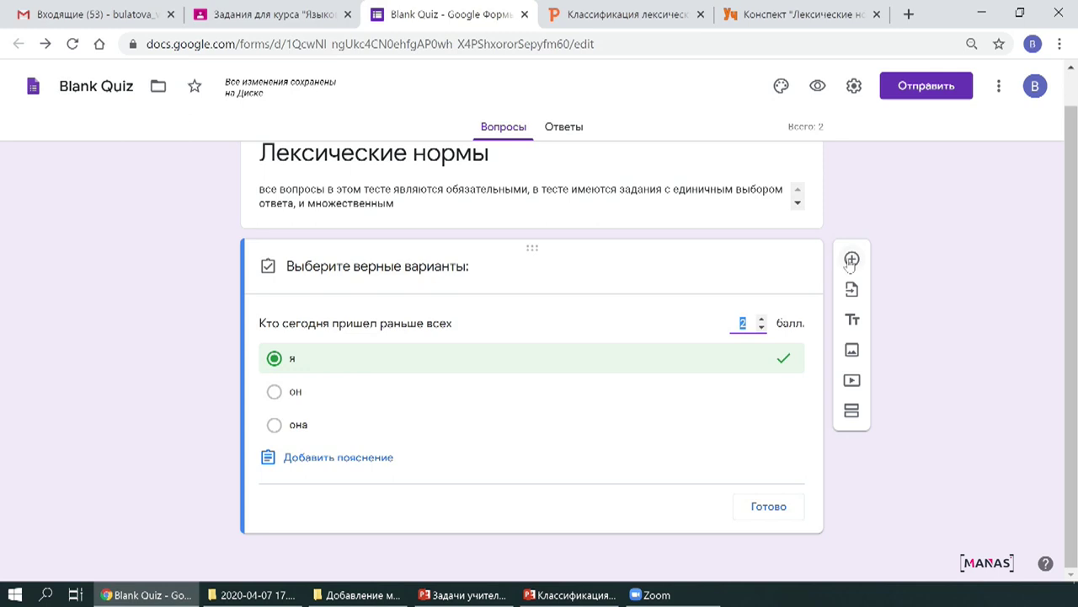
click(851, 259)
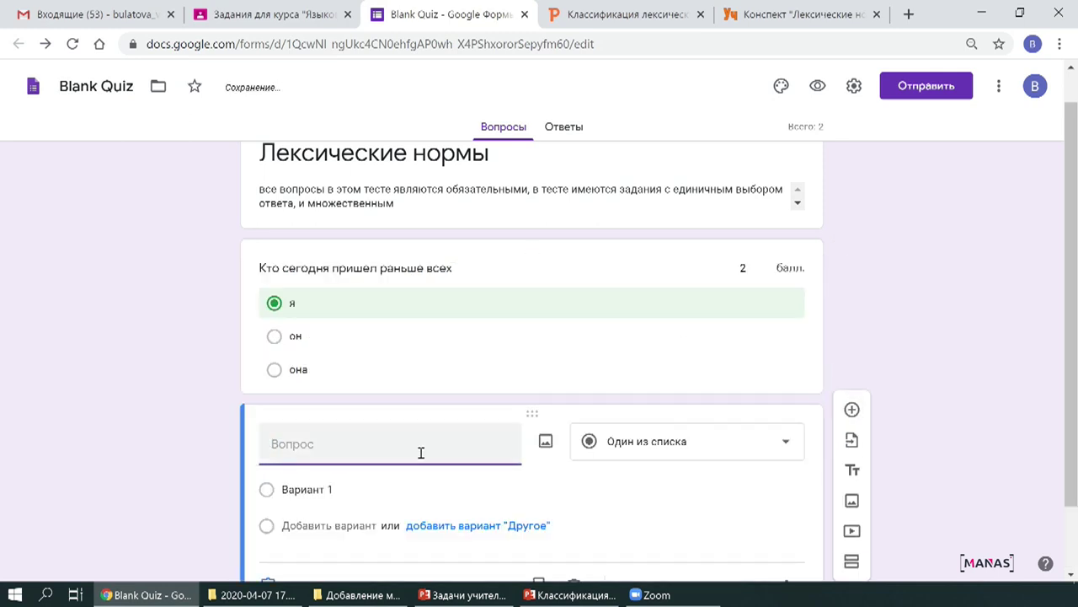
Paste the информативный question text as the title and keep it single choice.
key(ctrl+v)
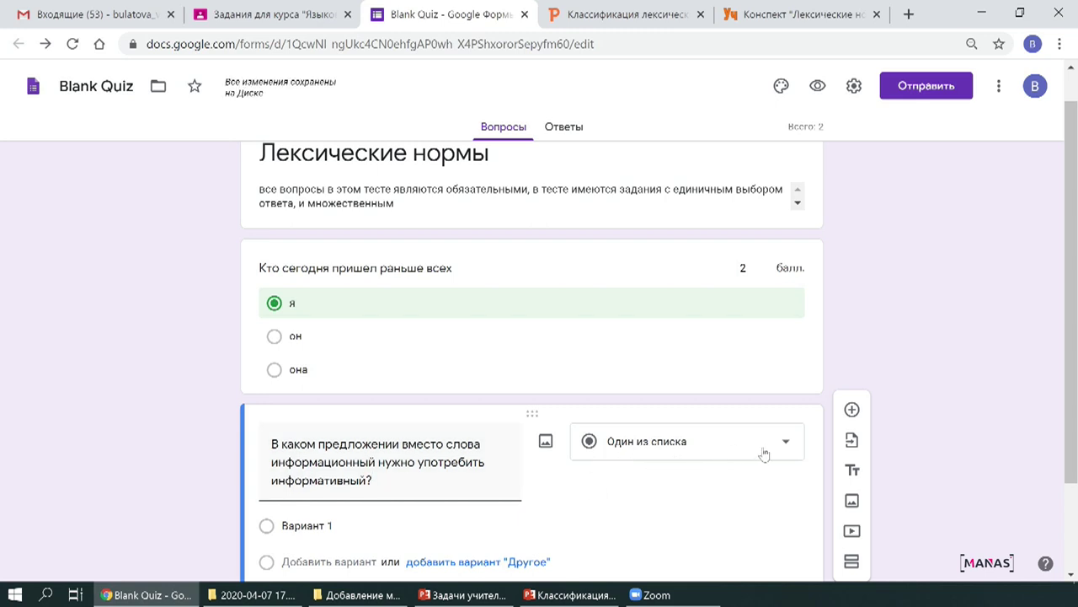
click(731, 446)
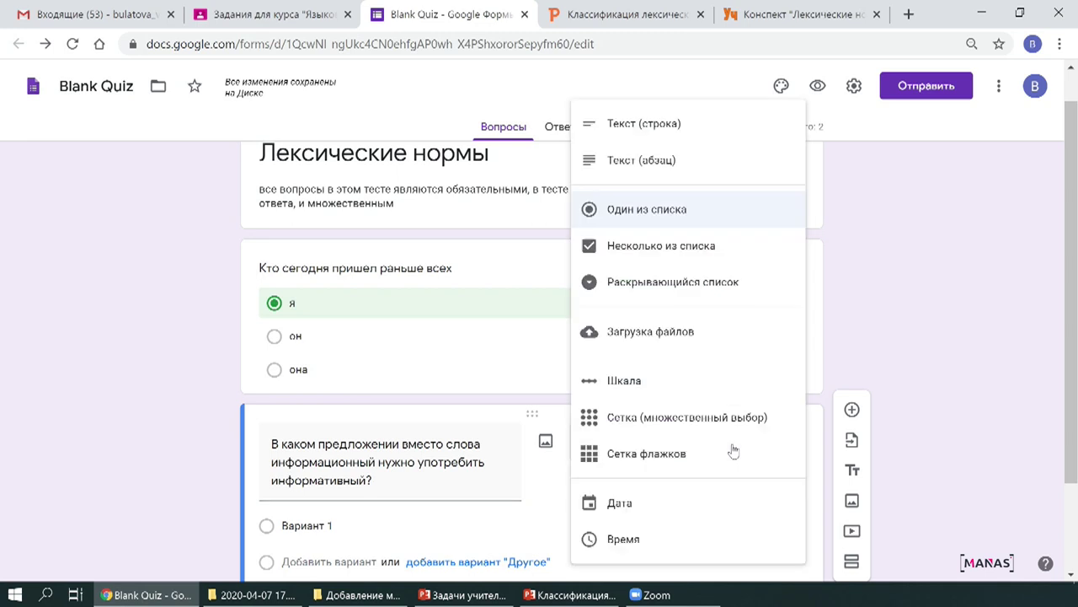
click(645, 212)
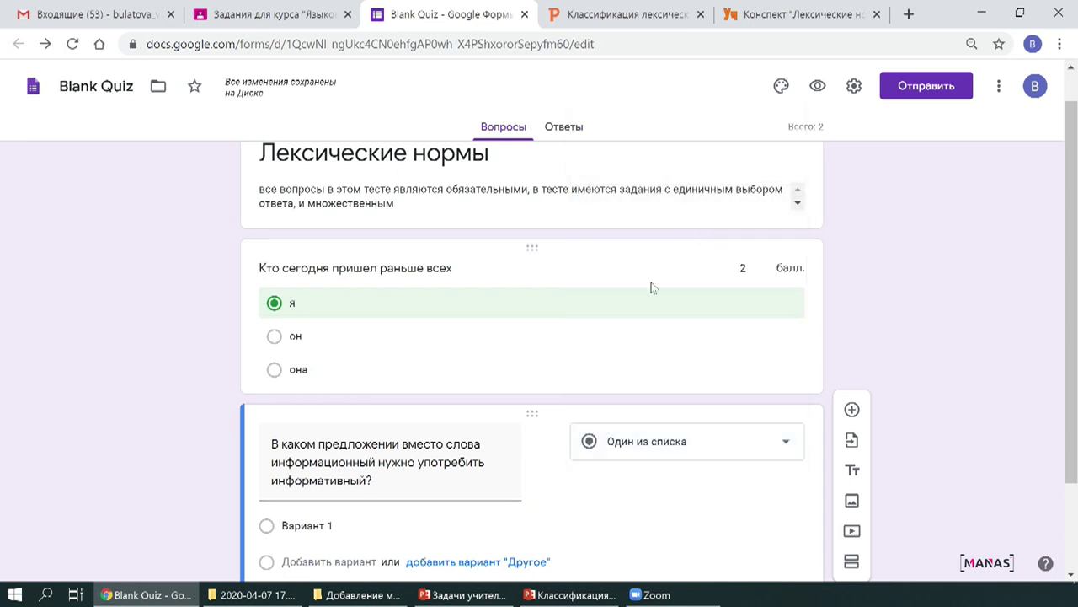
scroll(474, 479, down, 2)
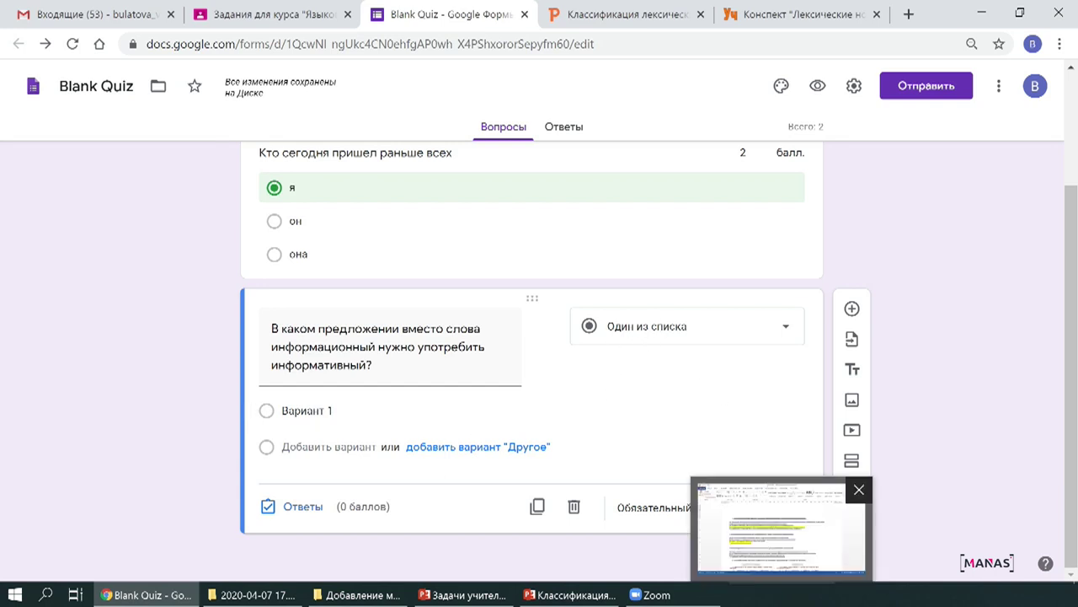
Paste question 1's four answers А–Г from Word as the options.
click(787, 578)
drag(205, 246, 684, 294)
key(ctrl+c)
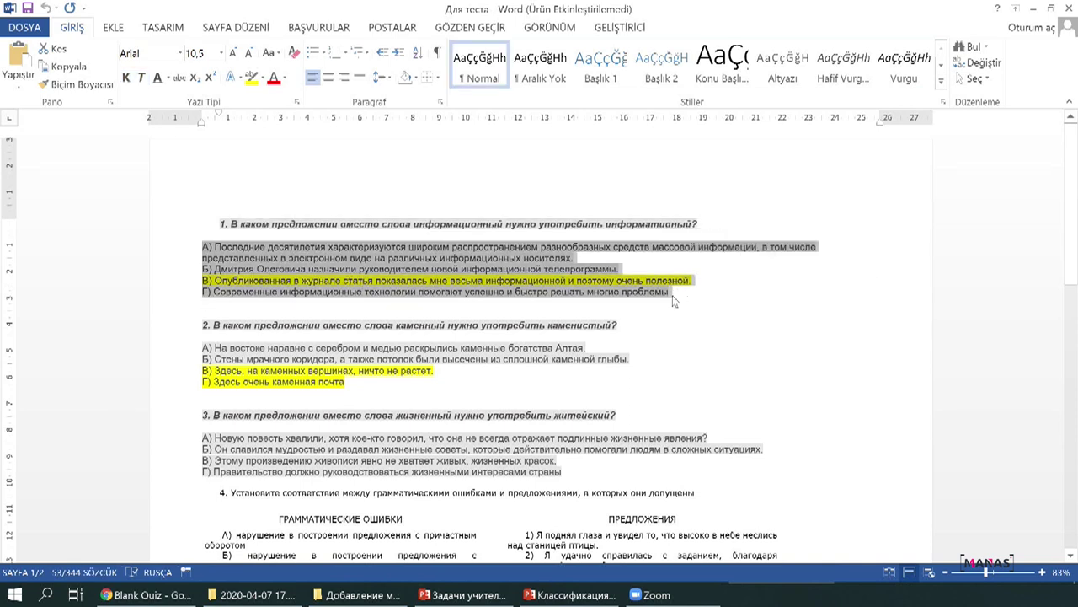
key(alt+Tab)
click(354, 411)
key(ctrl+v)
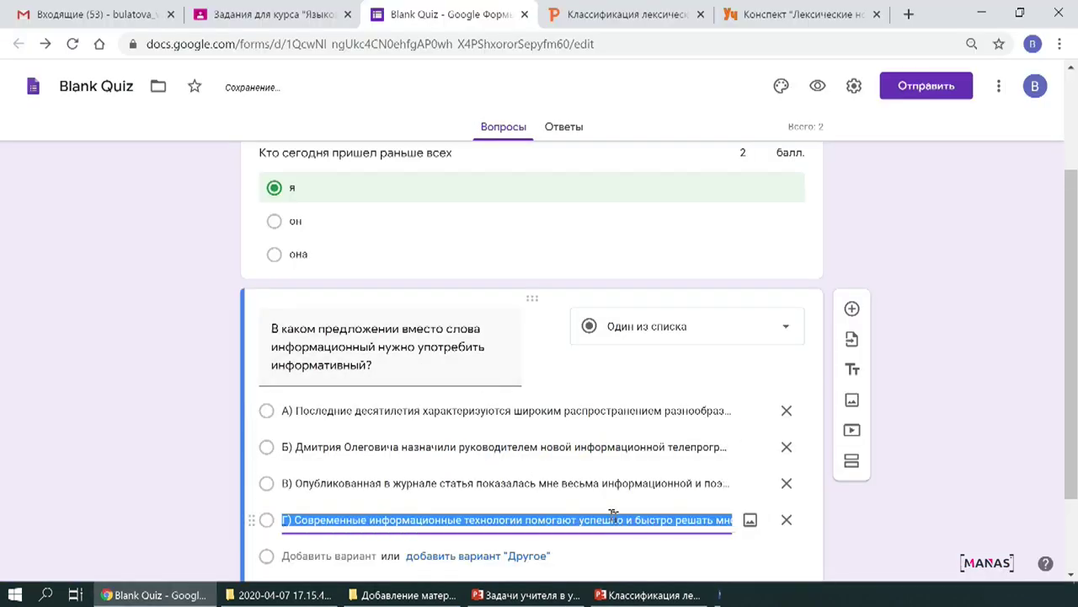
scroll(414, 428, down, 2)
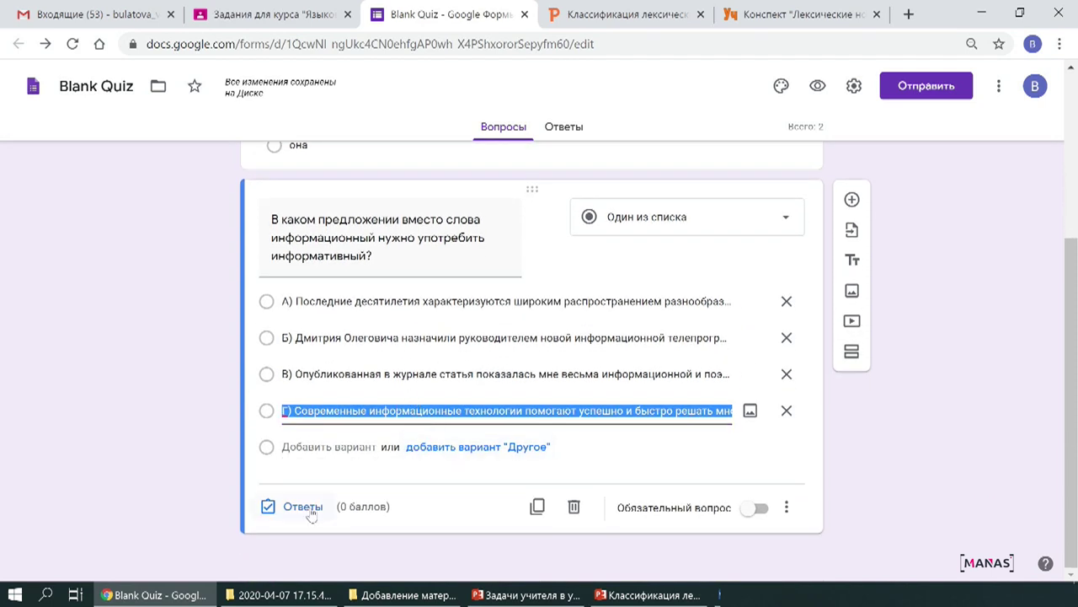
Key option В correct for 1 point and add a new question below.
click(306, 508)
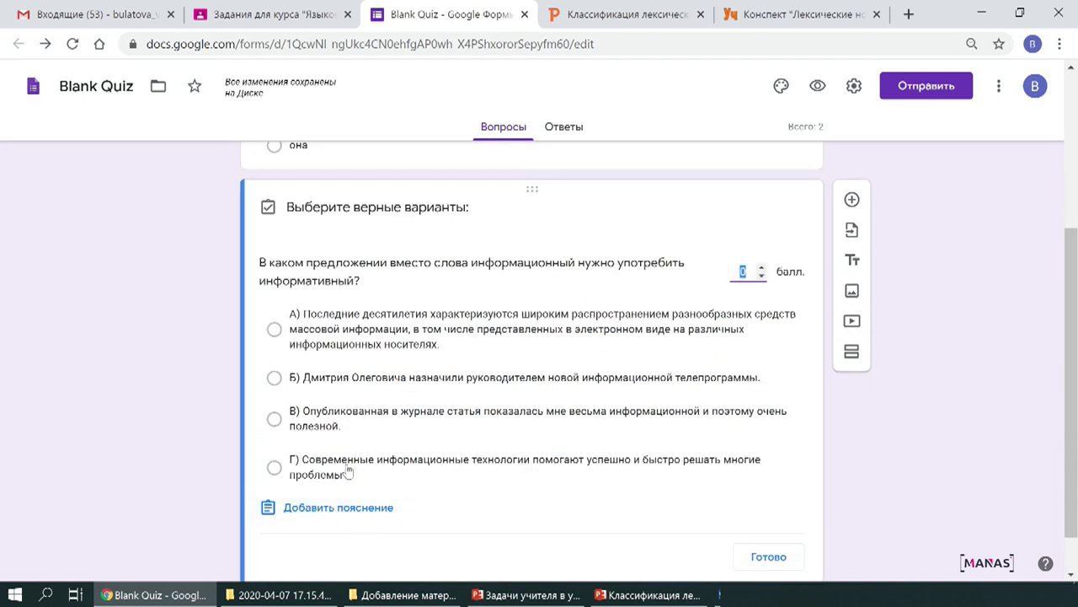
click(276, 419)
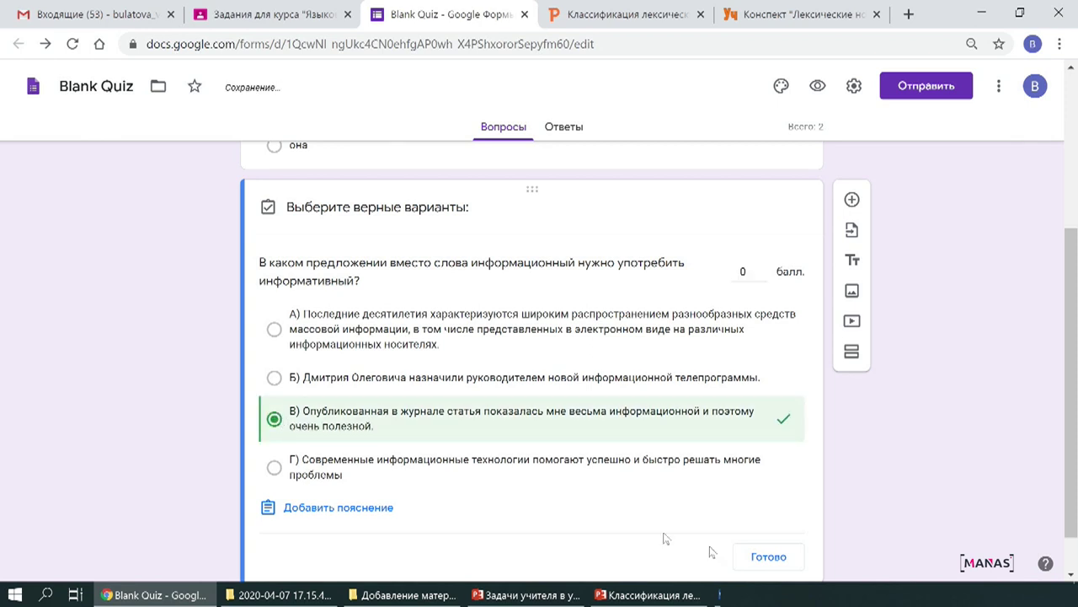
click(761, 267)
click(789, 554)
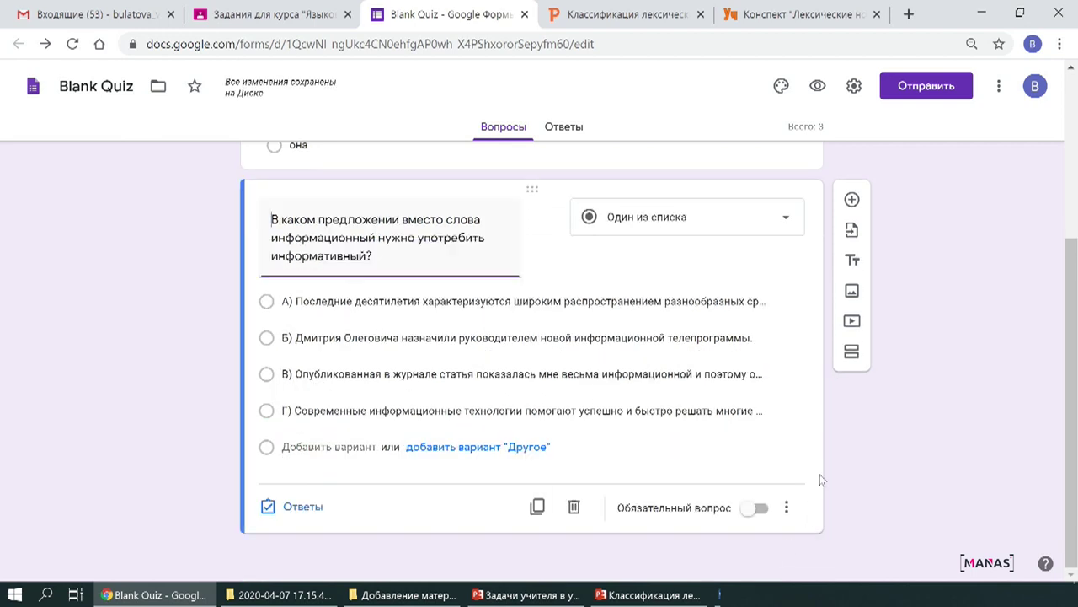
scroll(677, 449, up, 1)
scroll(665, 455, down, 1)
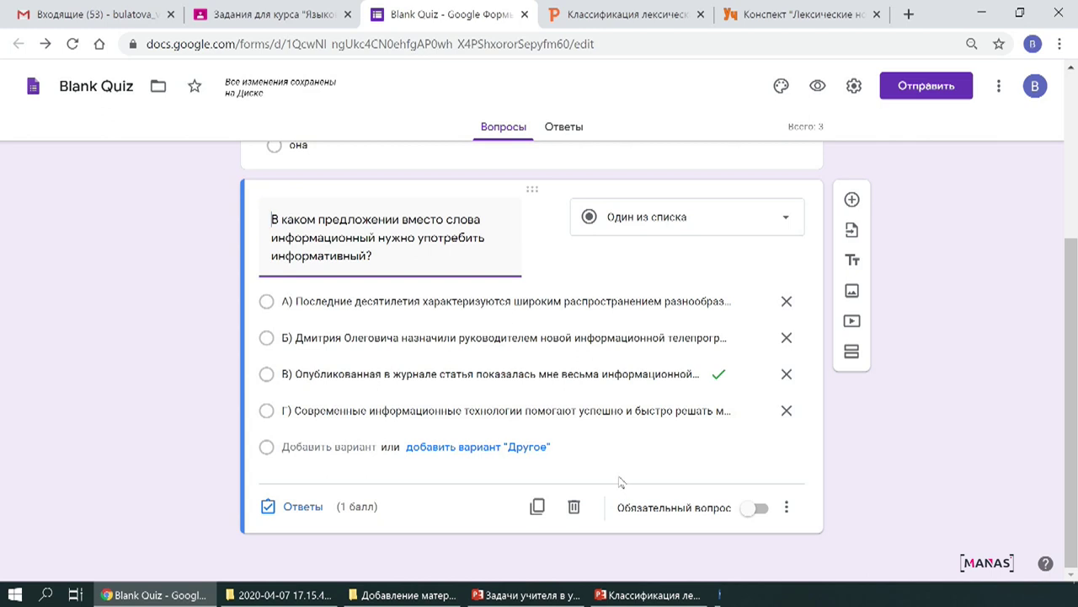
click(852, 199)
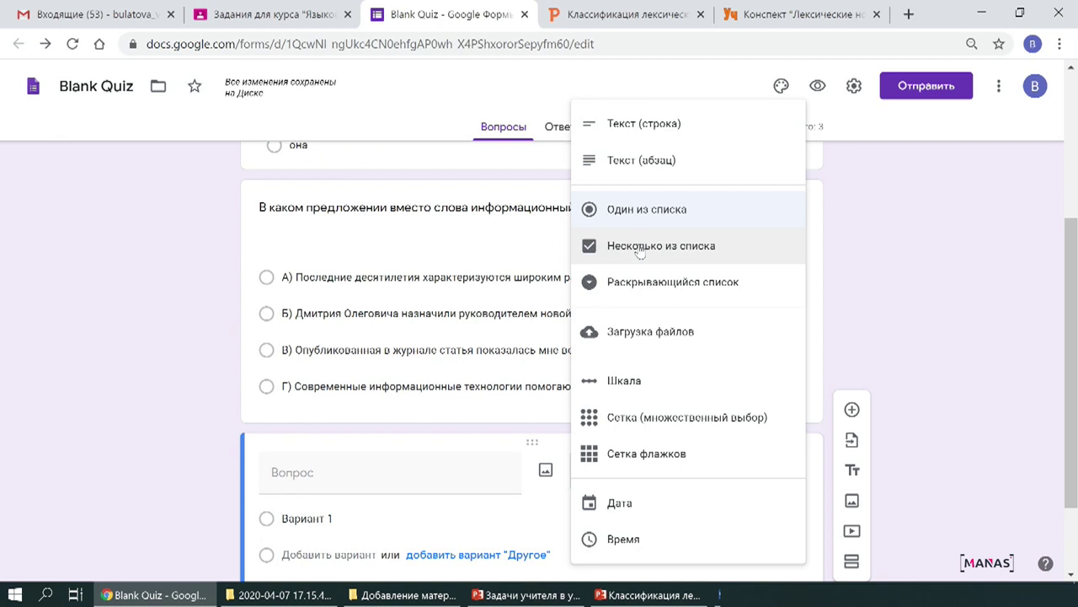
Make the new question multiple-answer and paste the каменистый question text from Word as its title.
click(640, 249)
scroll(723, 431, down, 2)
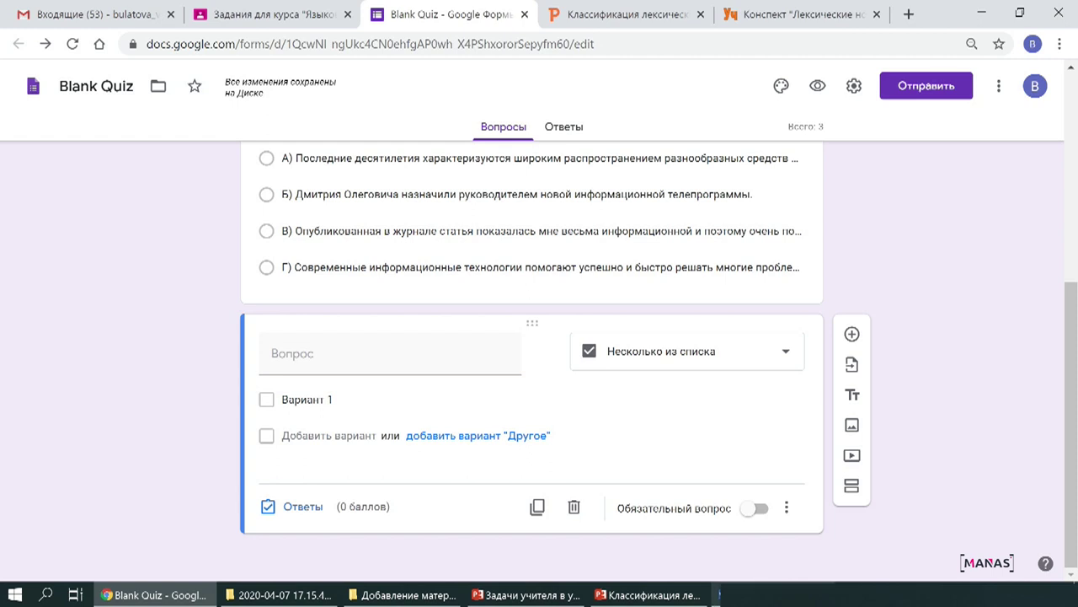
click(720, 594)
scroll(522, 424, down, 2)
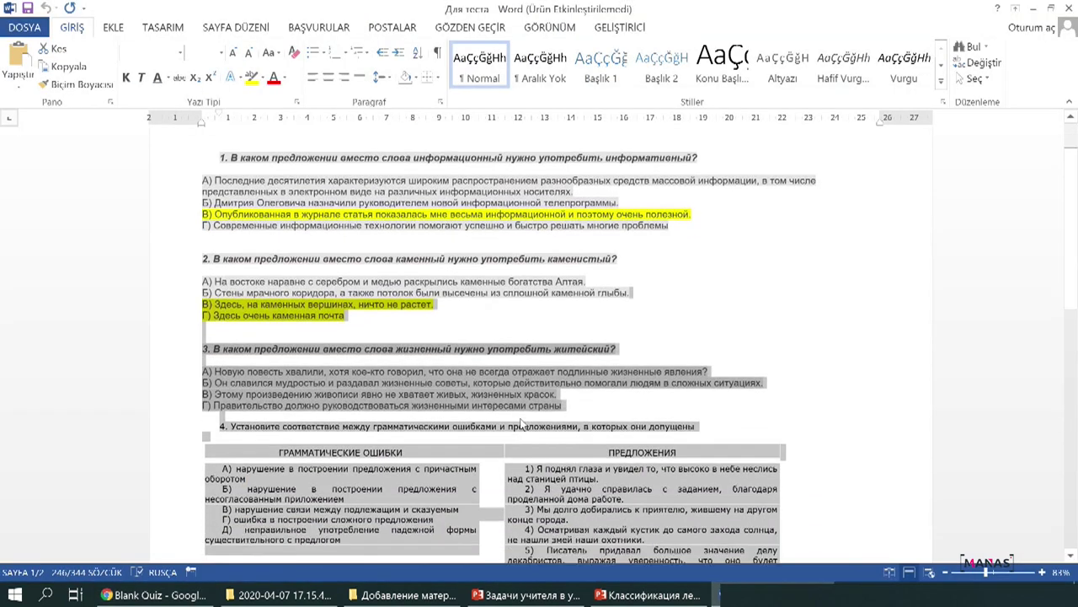
scroll(522, 423, down, 3)
click(258, 326)
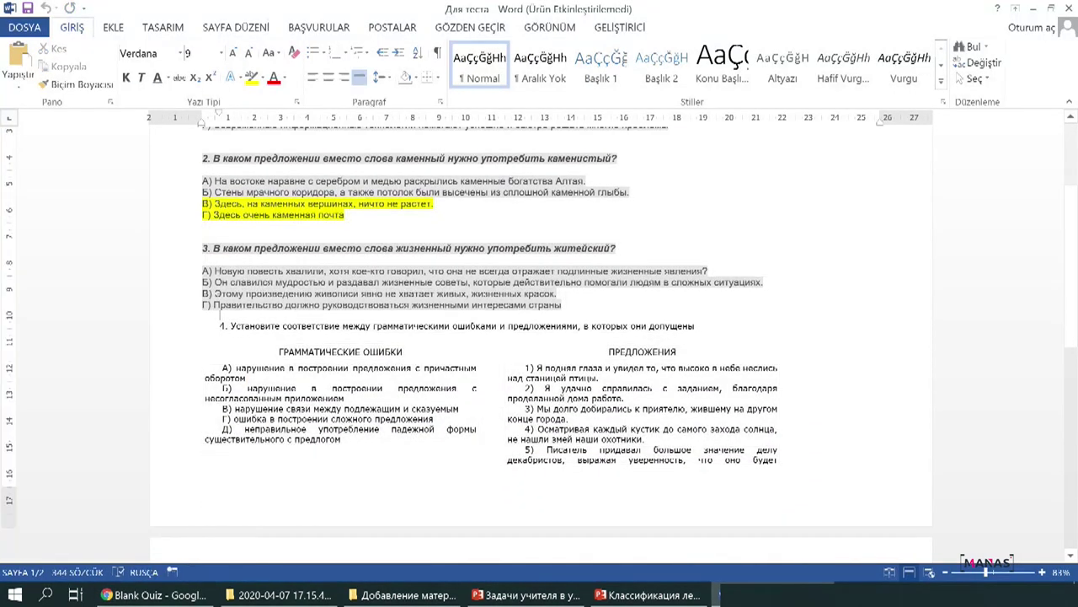
drag(231, 326, 693, 328)
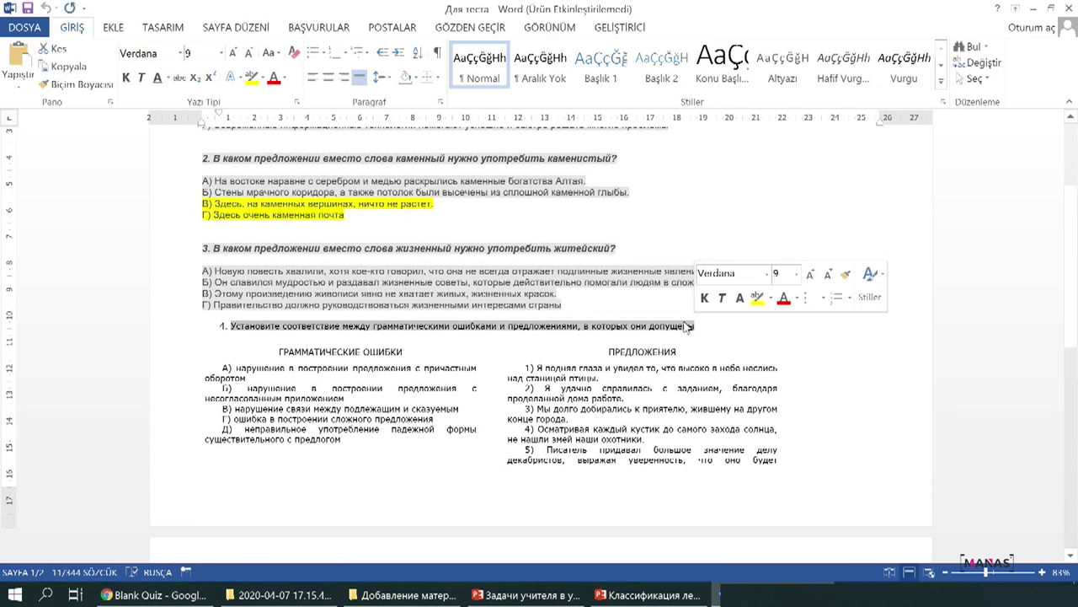
key(alt+Tab)
click(392, 351)
text(В каком предложении вместо слова каменный нужно употребить каменистый?)
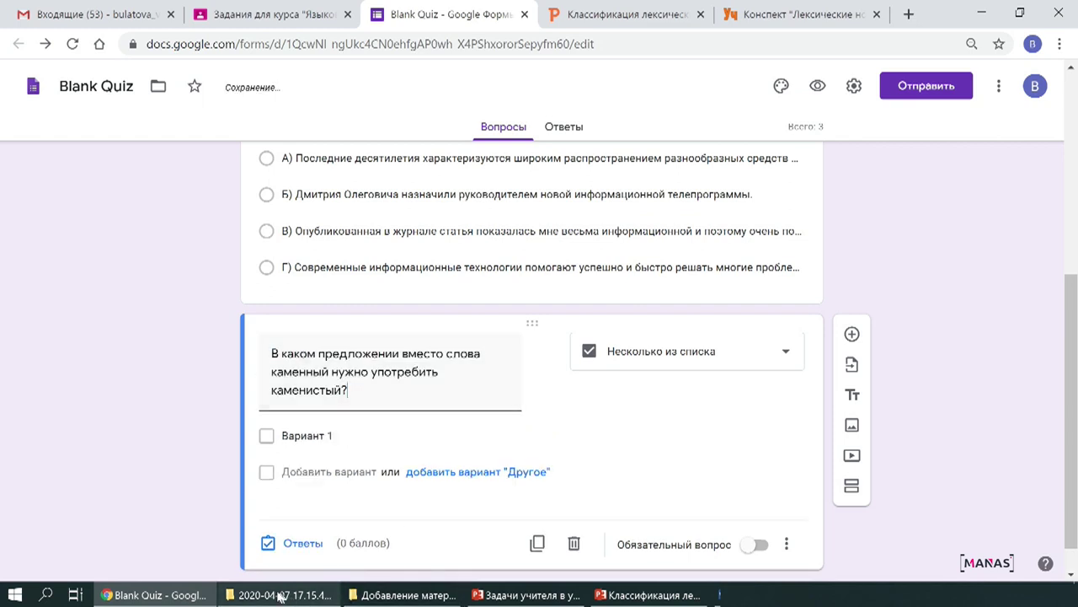
Paste question 2's answers А–Г from Word as the options.
key(alt+Tab)
drag(203, 258, 289, 267)
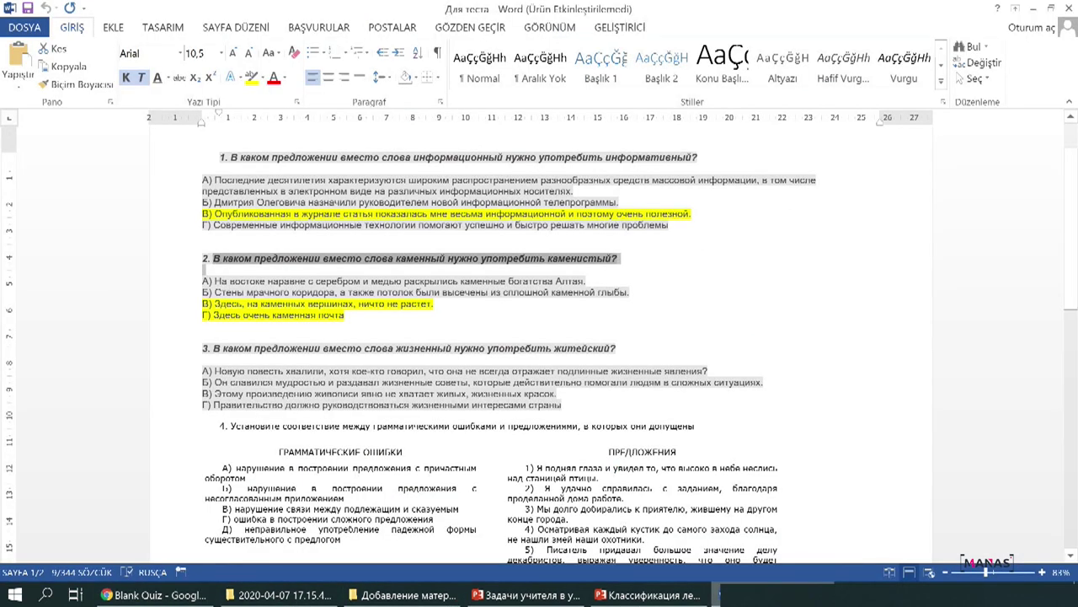
drag(212, 274, 360, 320)
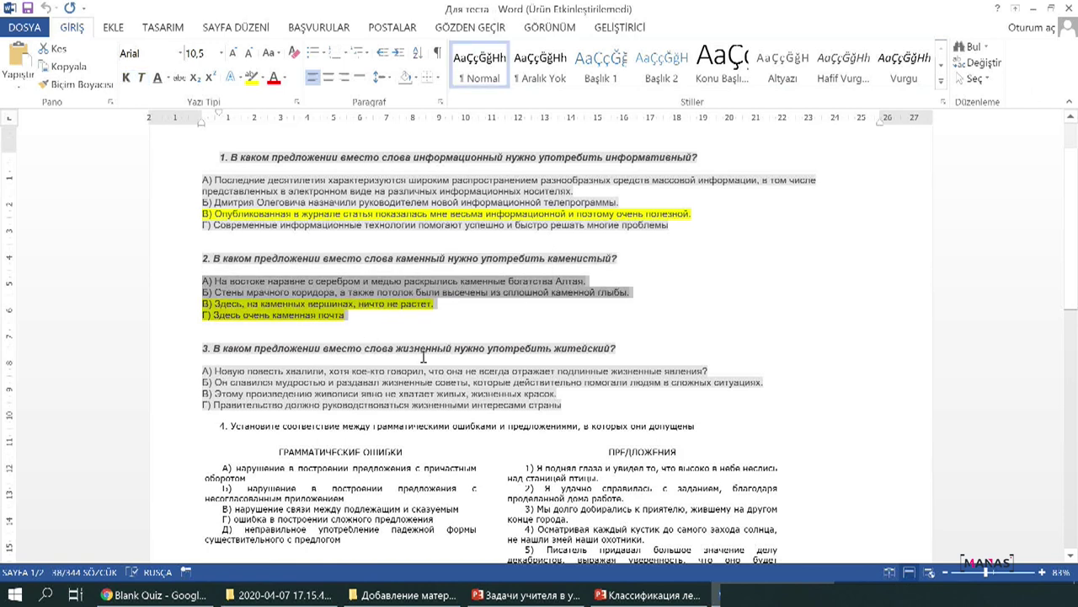
click(154, 594)
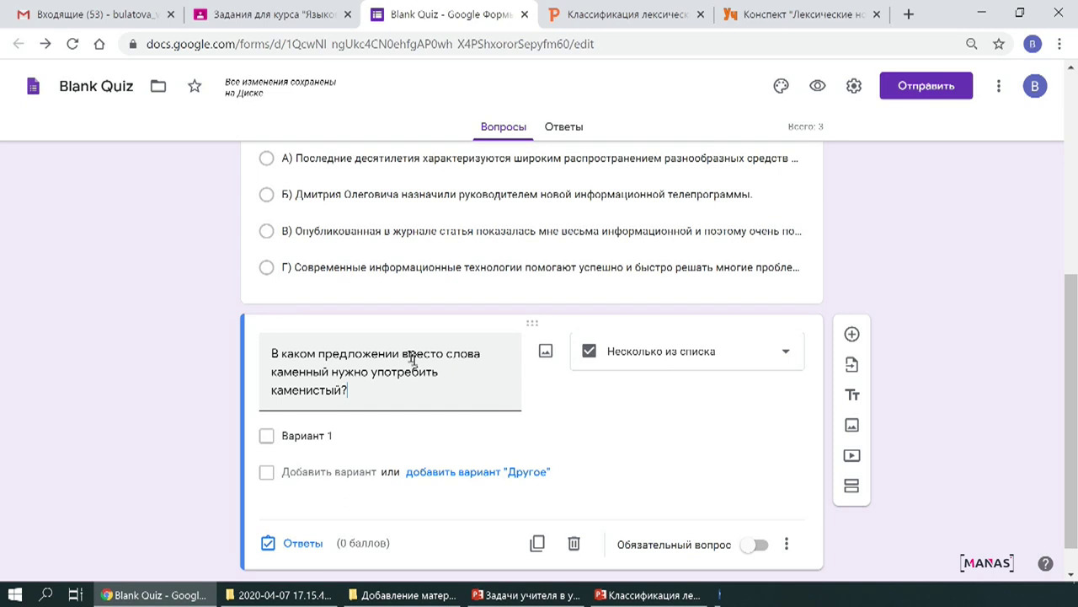
click(337, 435)
key(ctrl+v)
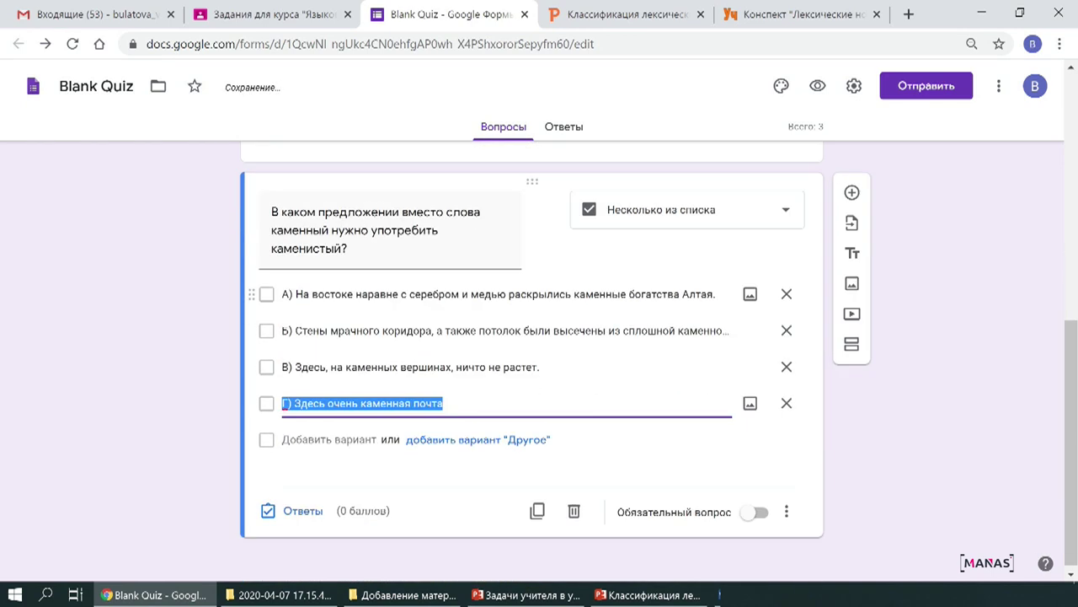
Key options В and Г correct for 4 points and add a new question.
click(301, 507)
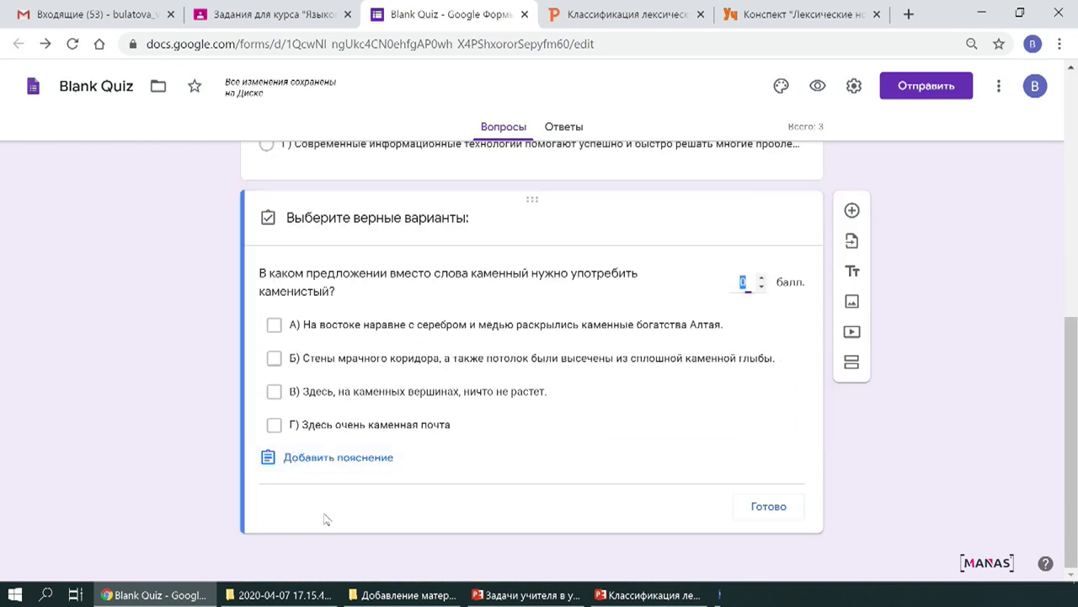
click(274, 391)
click(274, 425)
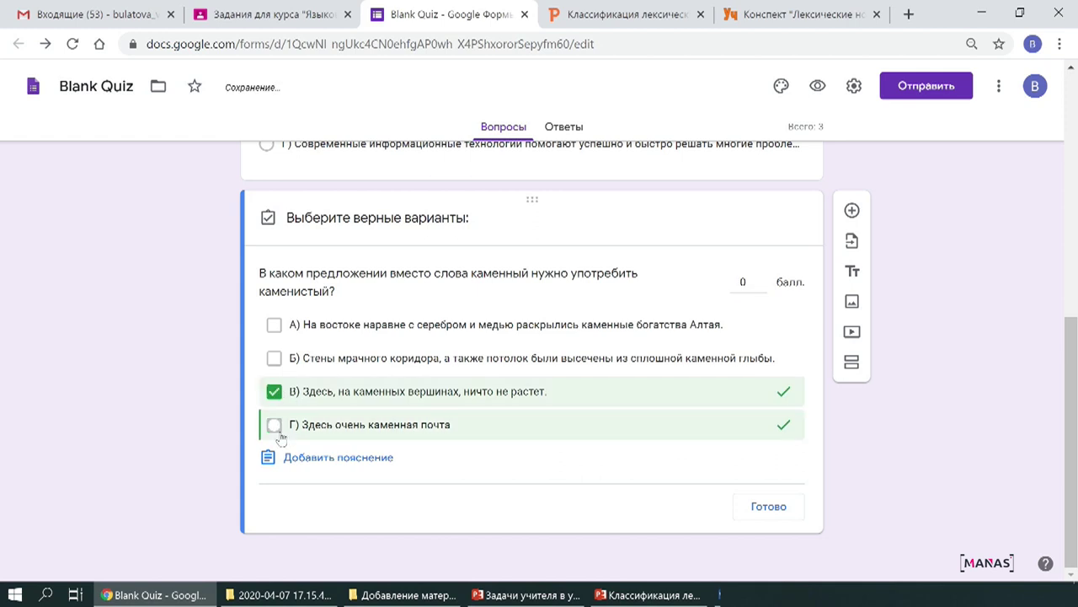
click(761, 278)
click(768, 508)
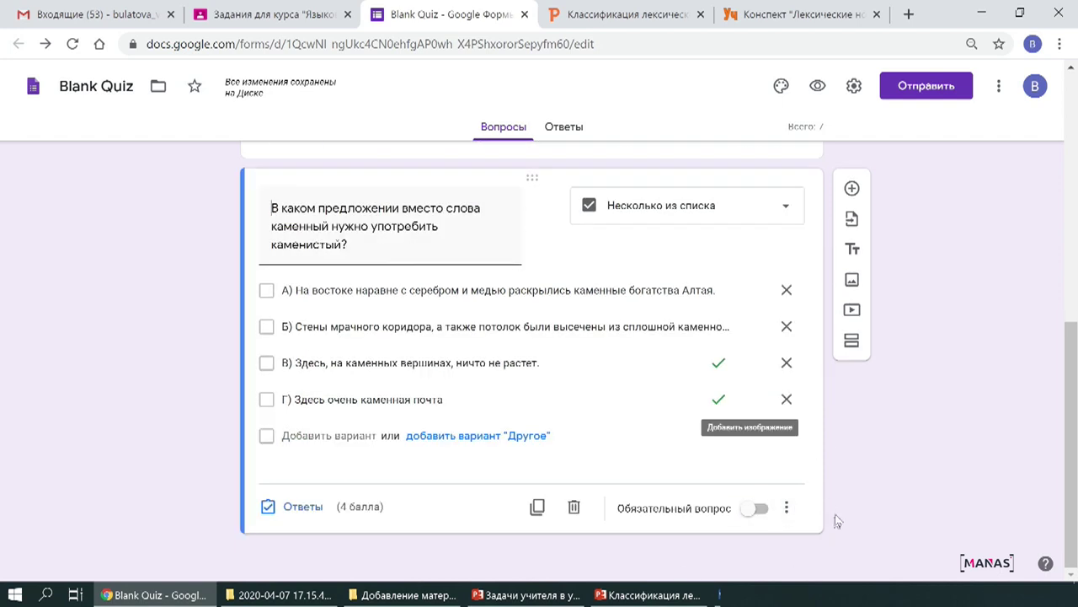
click(853, 187)
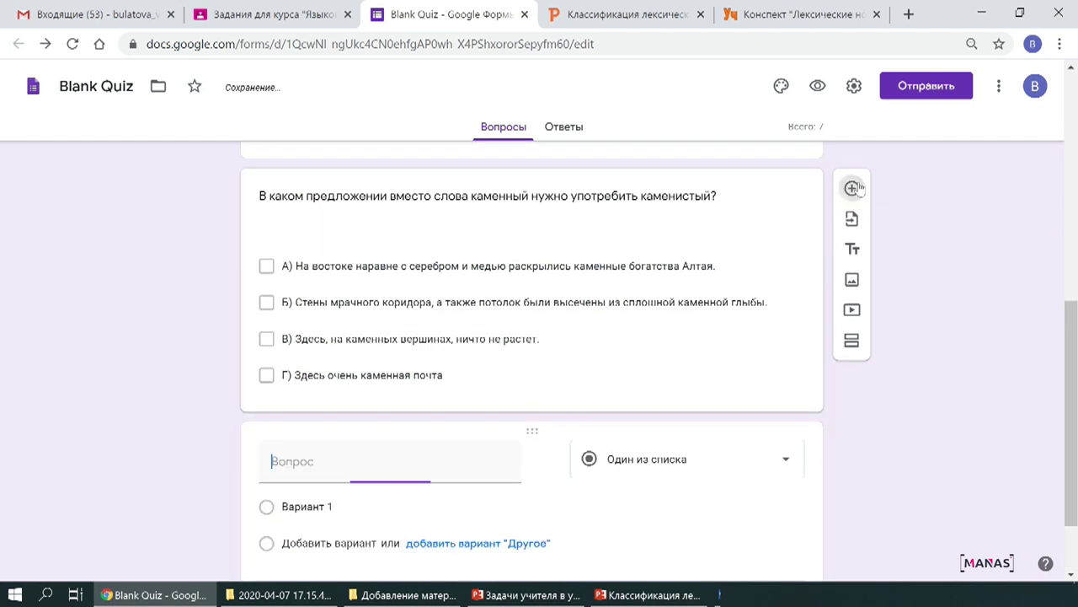
Make the new question a multiple-choice grid titled with question 3's житейский text.
click(776, 463)
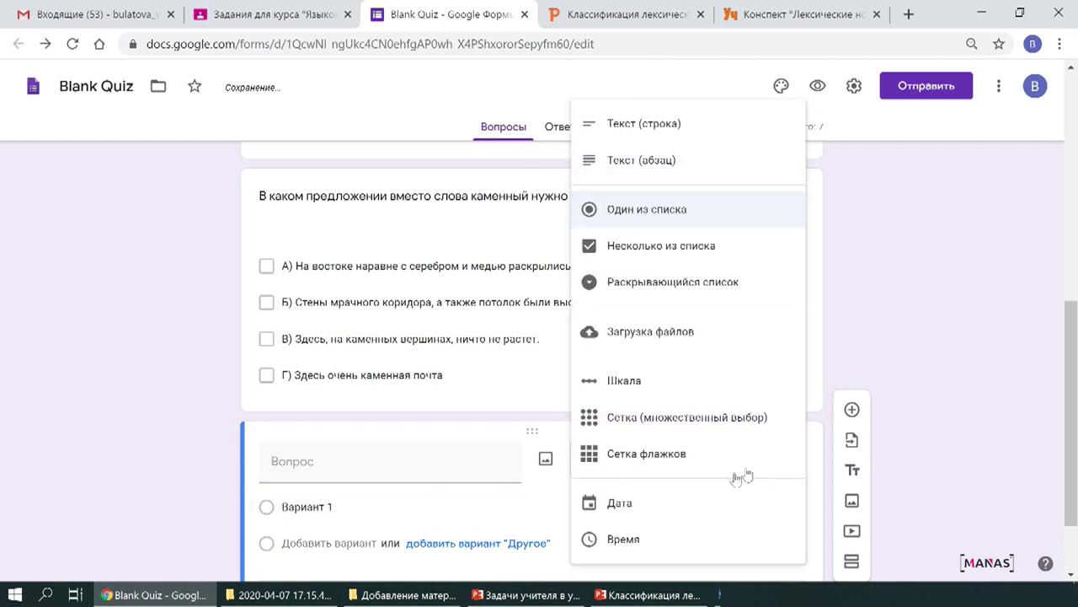
click(684, 420)
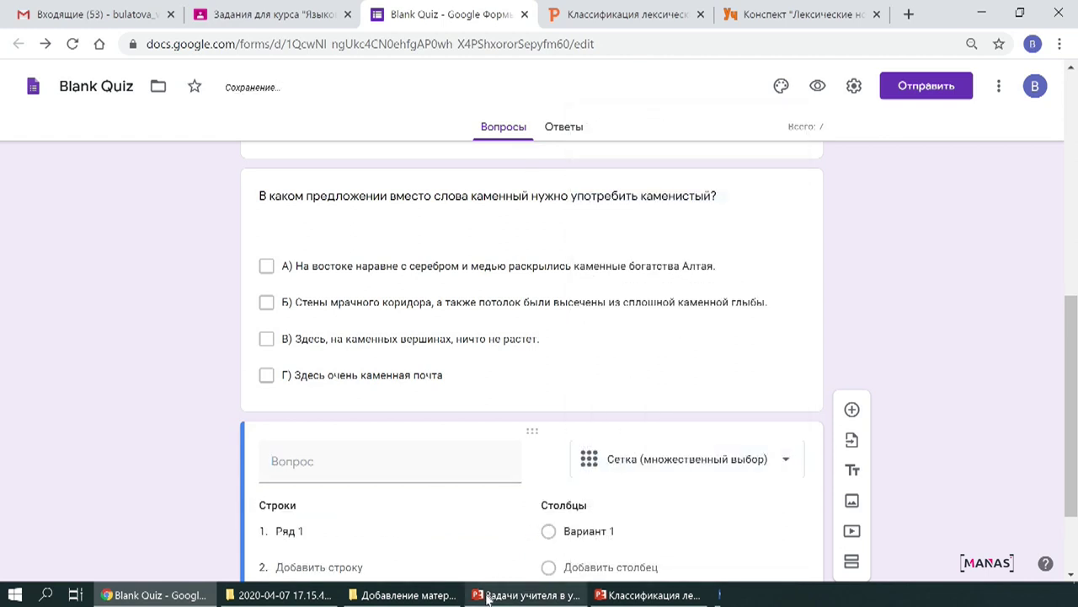
scroll(453, 480, down, 1)
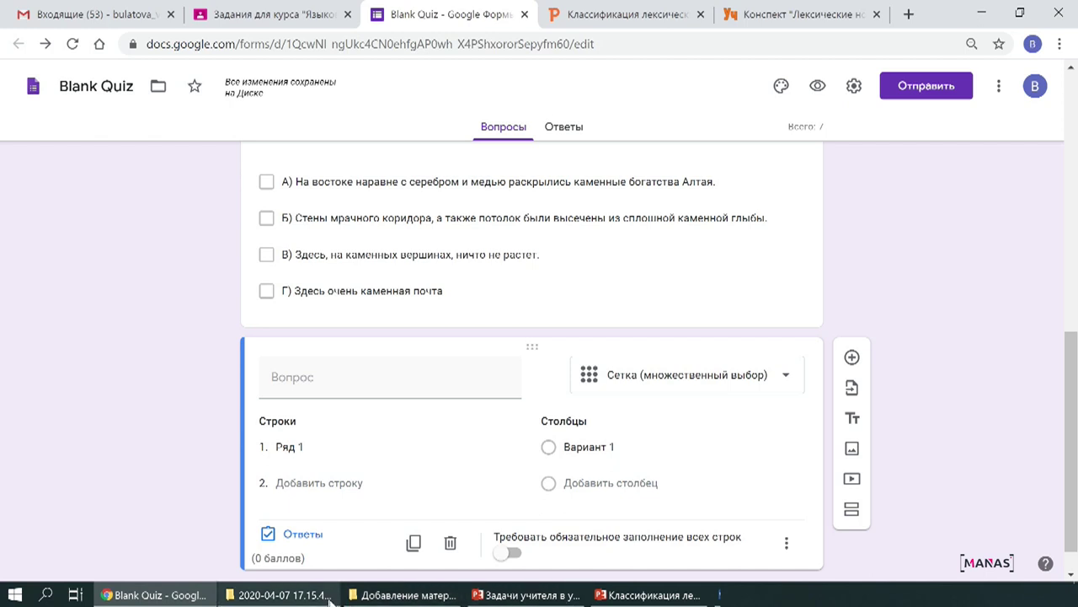
click(758, 595)
scroll(252, 349, down, 5)
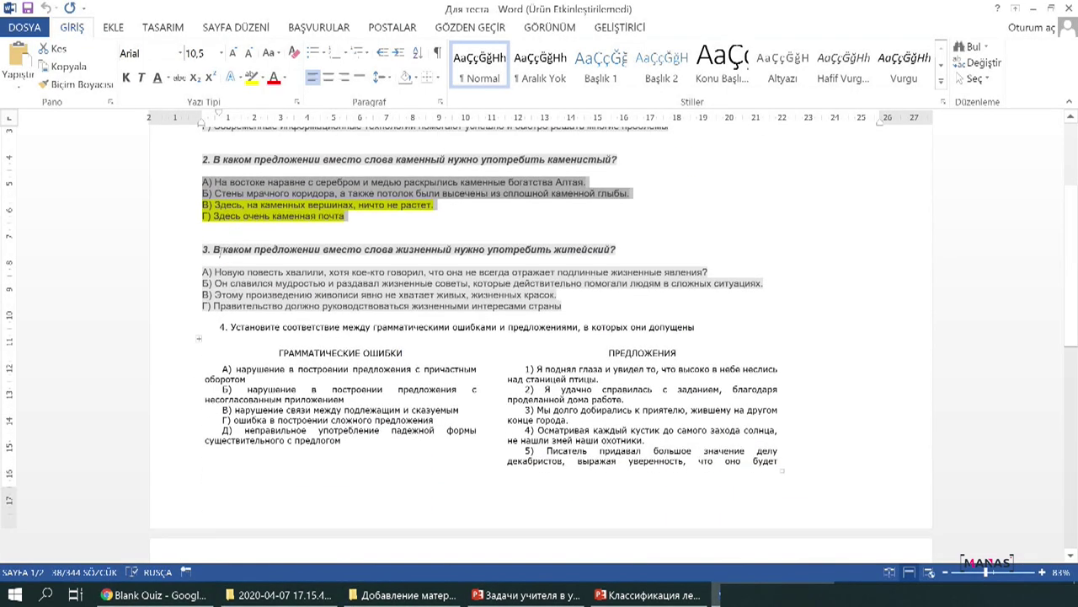
drag(216, 181, 621, 186)
key(ctrl+c)
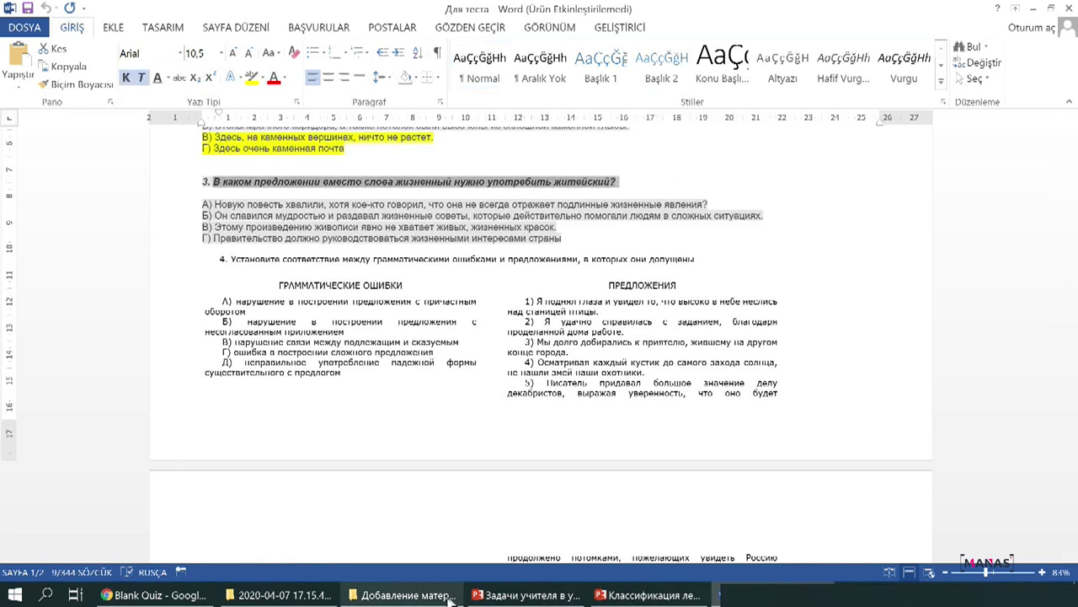
key(alt+Tab)
click(393, 375)
key(ctrl+v)
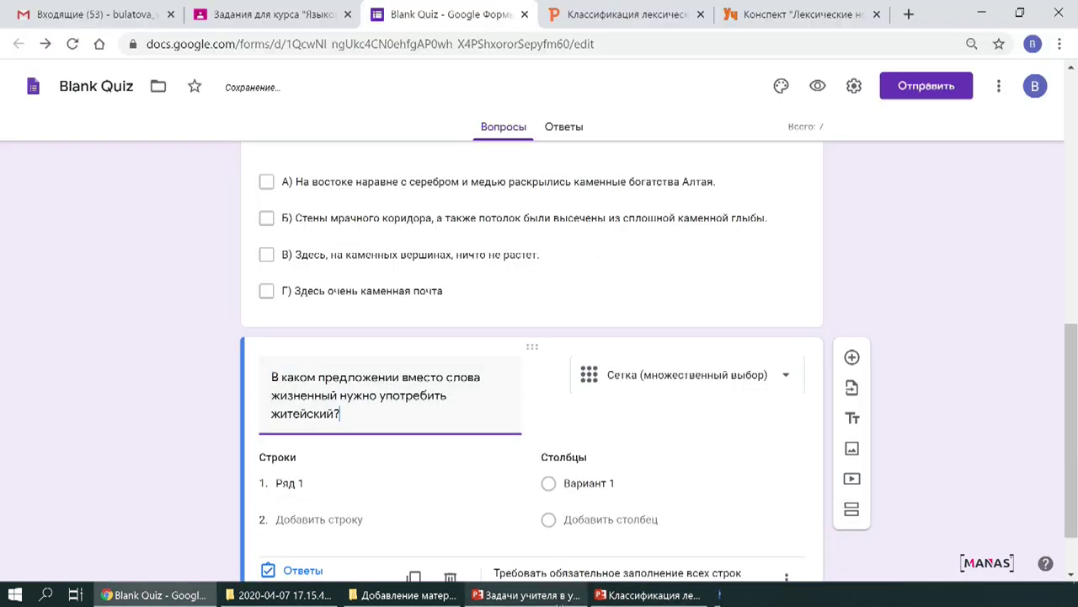
Paste the grammatical errors А) to Д) from Word as the grid rows.
key(alt+Tab)
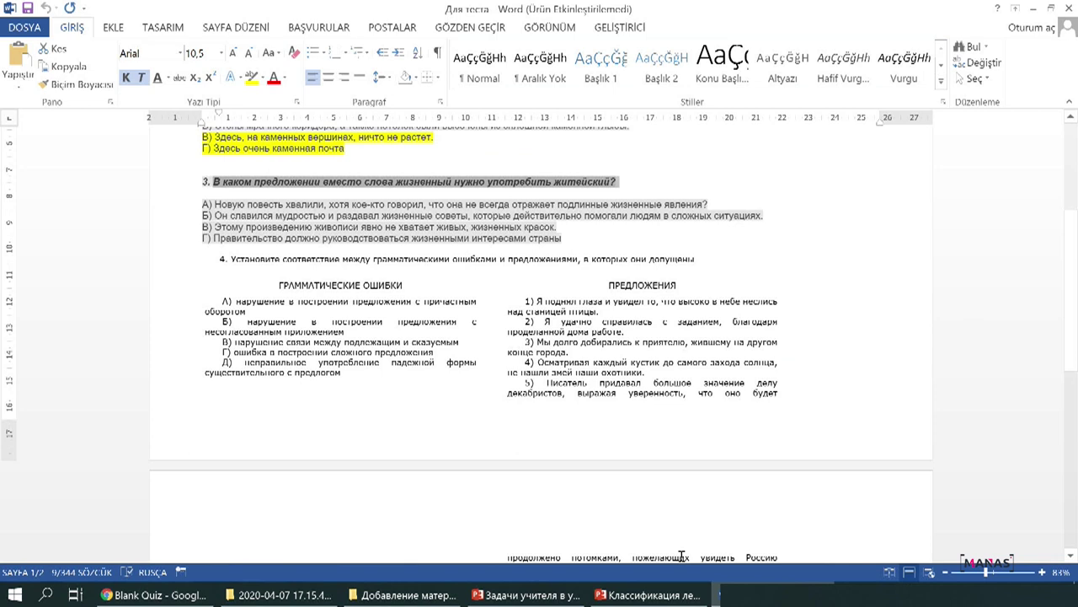
drag(226, 302, 476, 376)
key(ctrl+c)
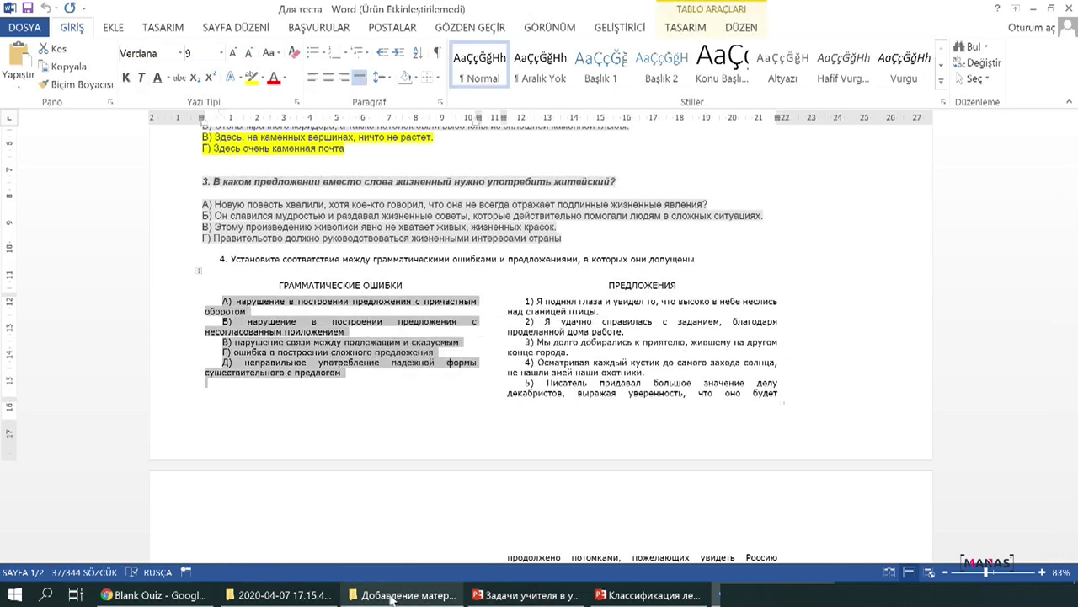
click(176, 597)
click(329, 487)
key(ctrl+v)
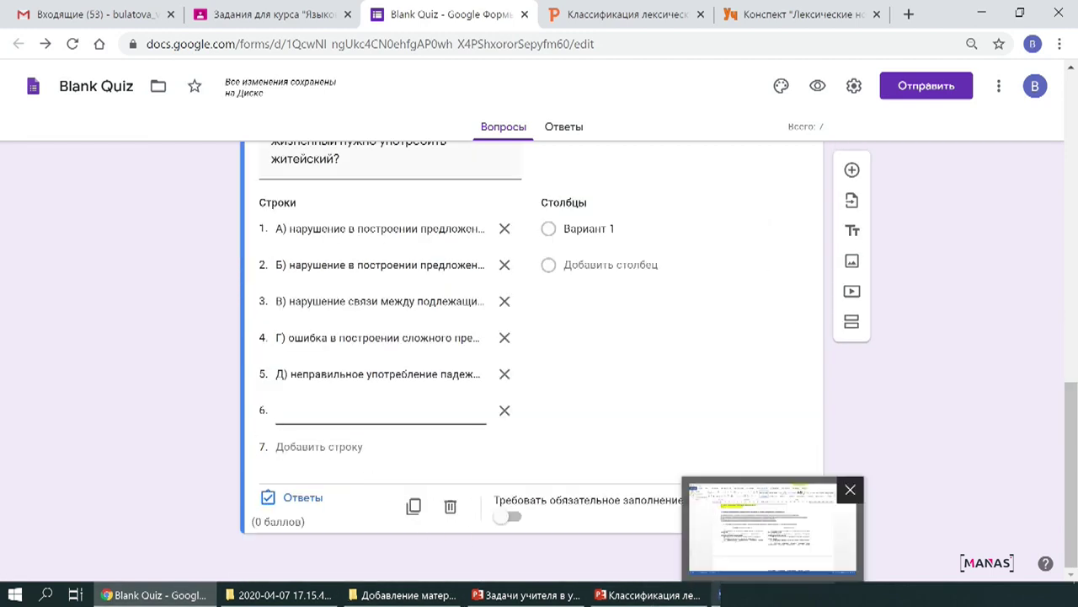
Copy the numbered list of sentences from the Word document.
click(718, 595)
drag(531, 303, 788, 399)
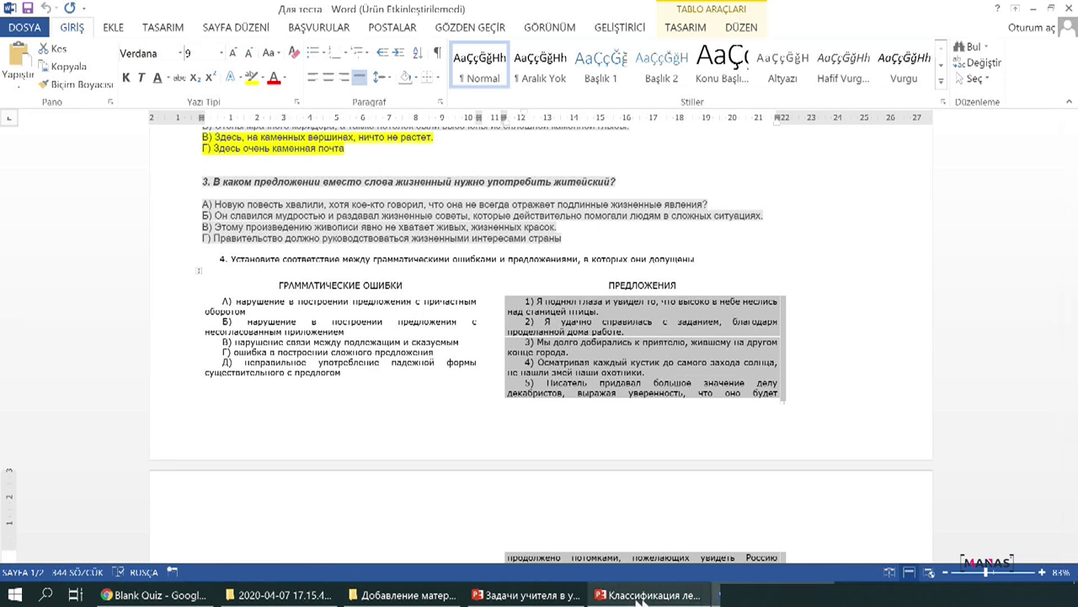
click(160, 594)
Paste the sentences as grid columns 1)–9) and begin the answer key with row А on column 2.
click(538, 229)
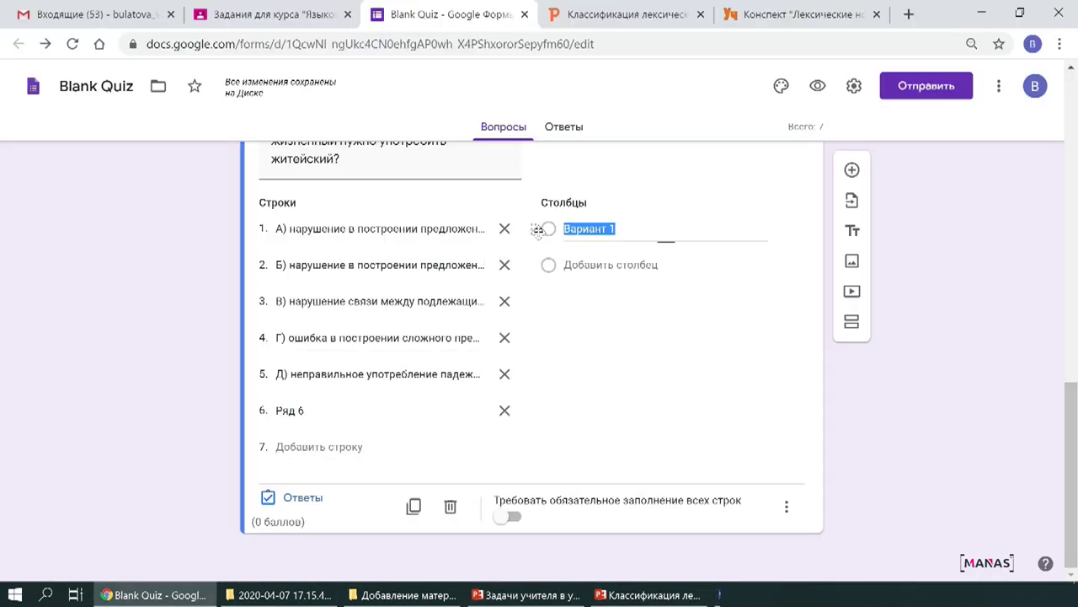
click(650, 231)
key(ctrl+v)
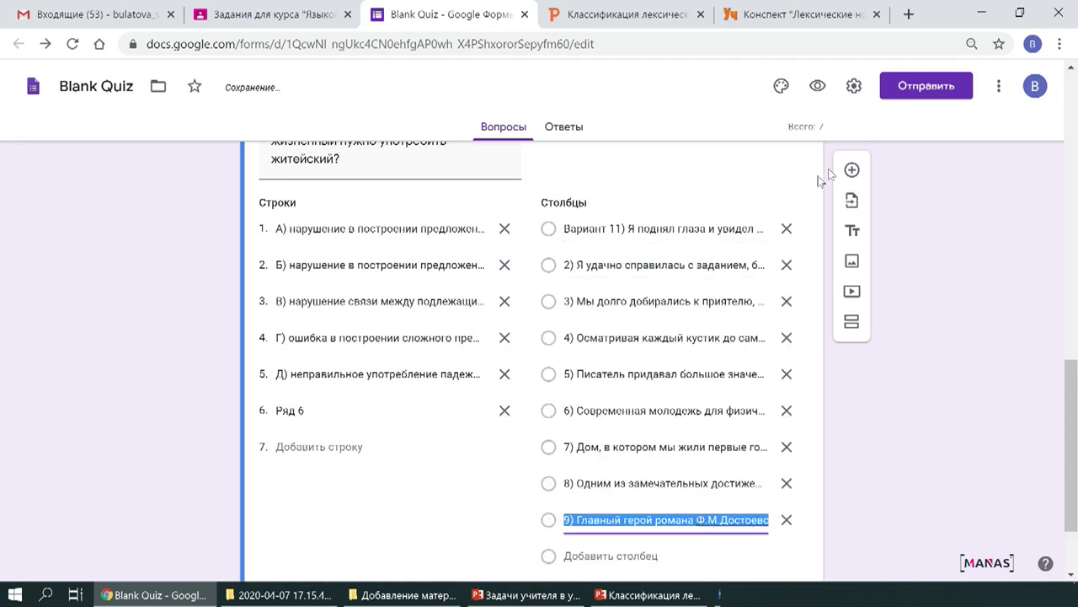
triple_click(485, 300)
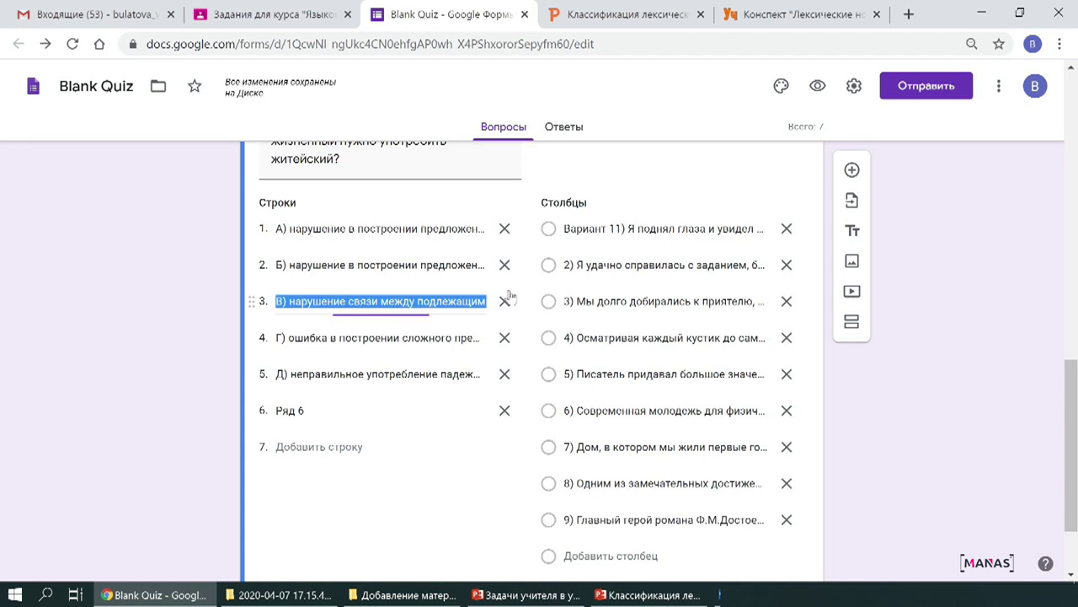
scroll(438, 356, down, 2)
click(320, 508)
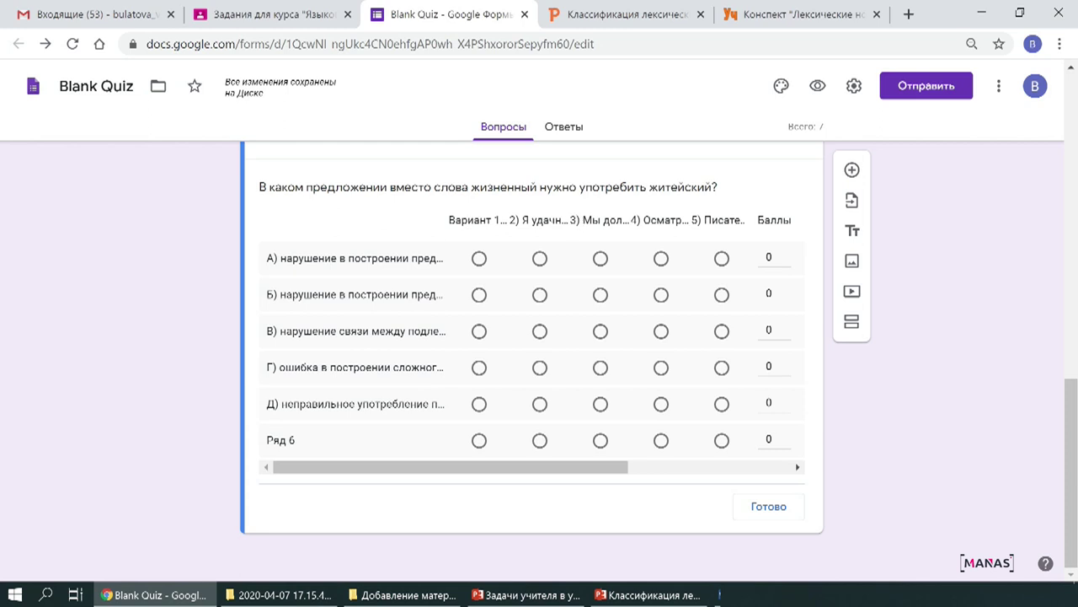
click(539, 257)
Mark column 3 for row Б, column 4 for Ряд 6 and column 5 for row Г as correct.
click(600, 296)
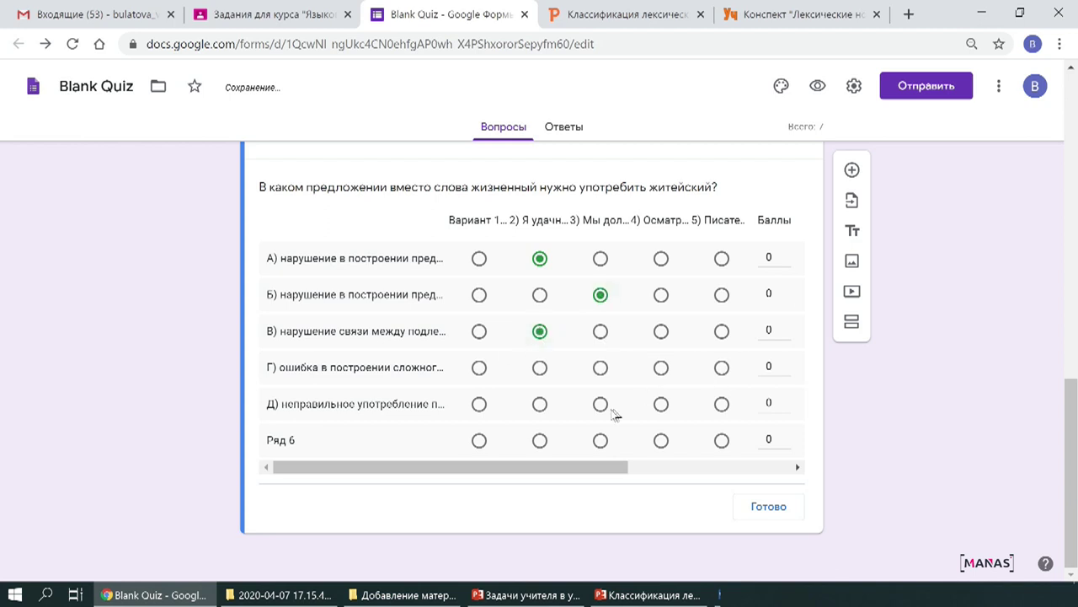
click(662, 442)
click(722, 371)
Set rows Б, В, Г, Д and Ряд 6 to 1 point each.
click(785, 290)
click(786, 325)
click(786, 361)
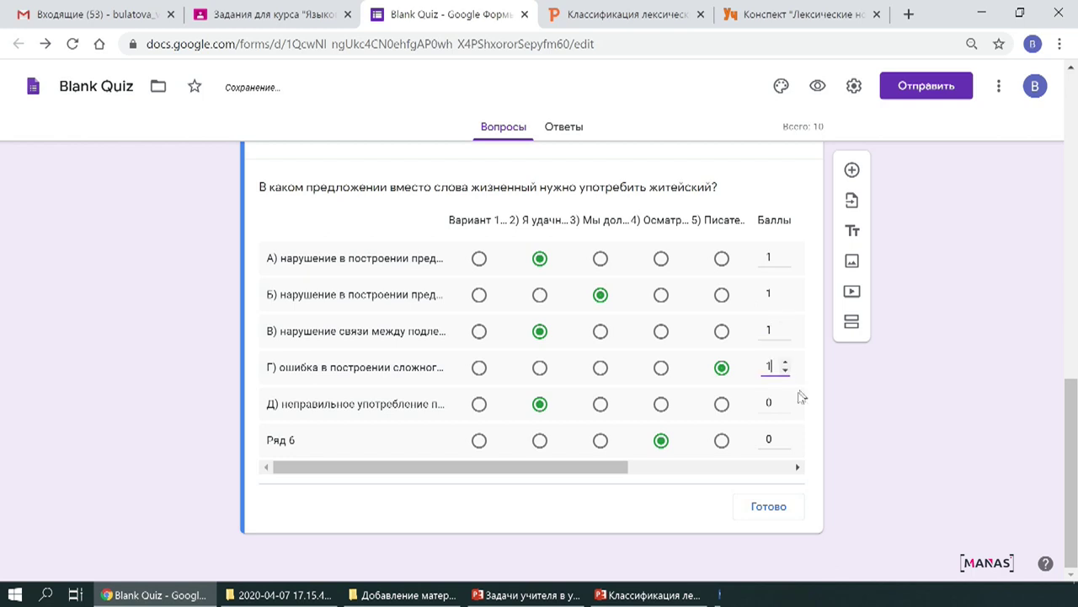
click(785, 399)
click(785, 434)
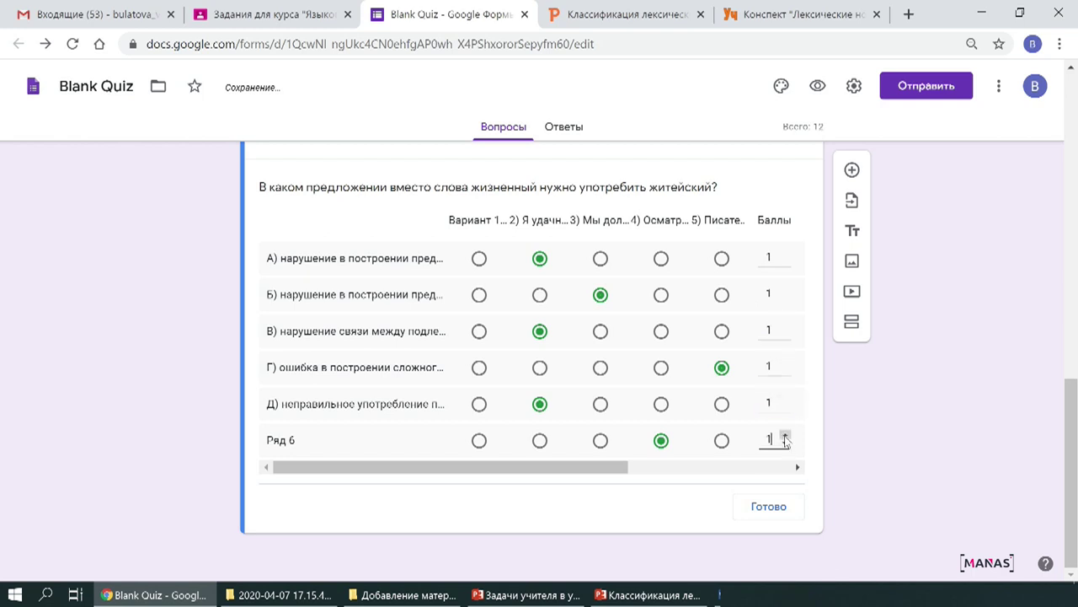
Save the grid answer key and make the информационный question required.
click(768, 507)
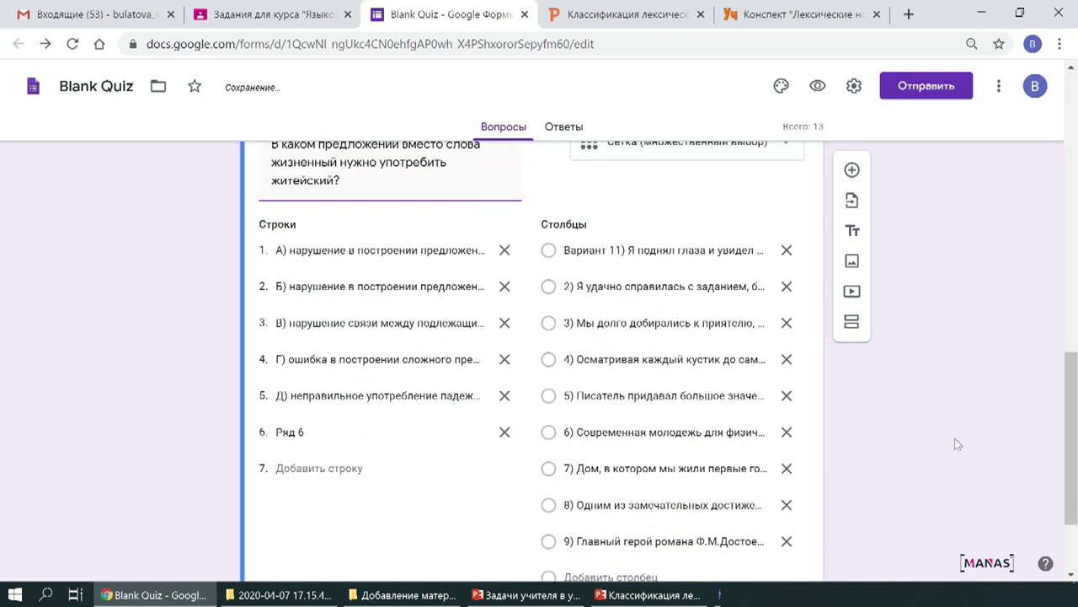
scroll(649, 402, up, 10)
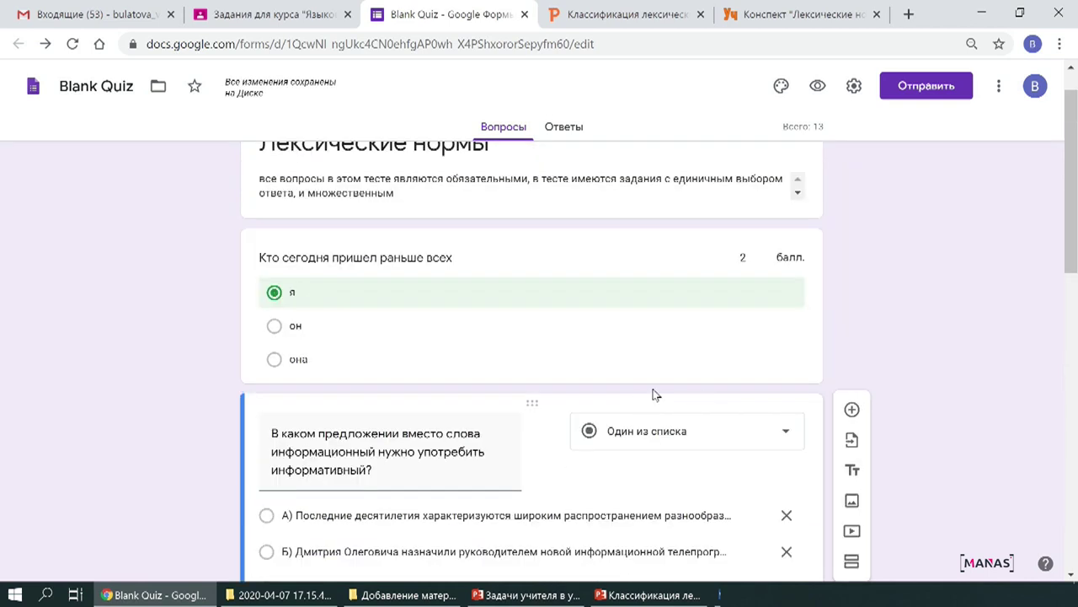
scroll(660, 390, up, 1)
scroll(657, 391, down, 2)
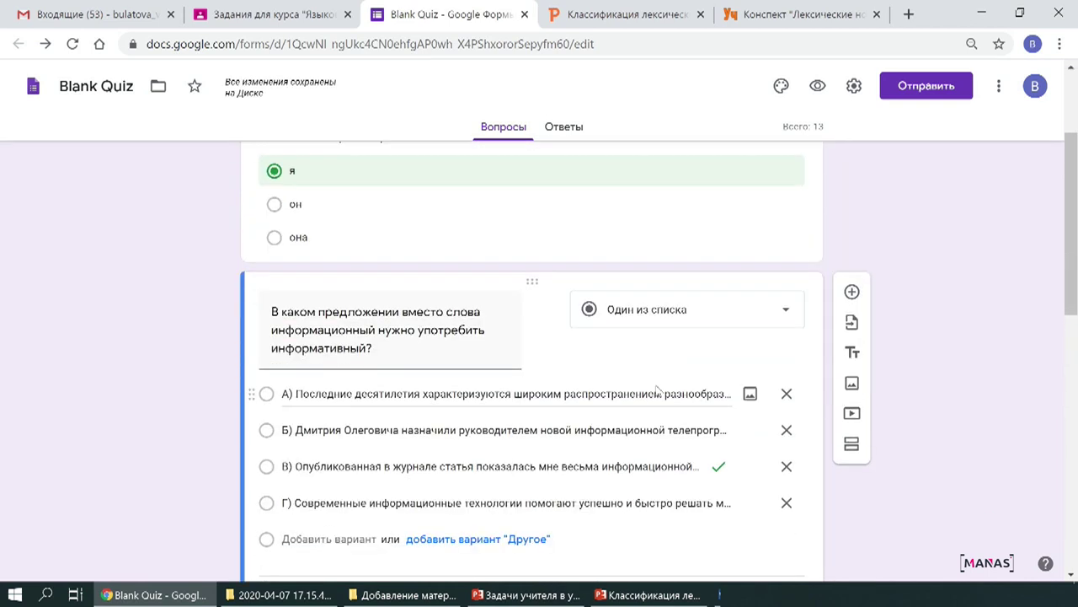
scroll(657, 389, down, 2)
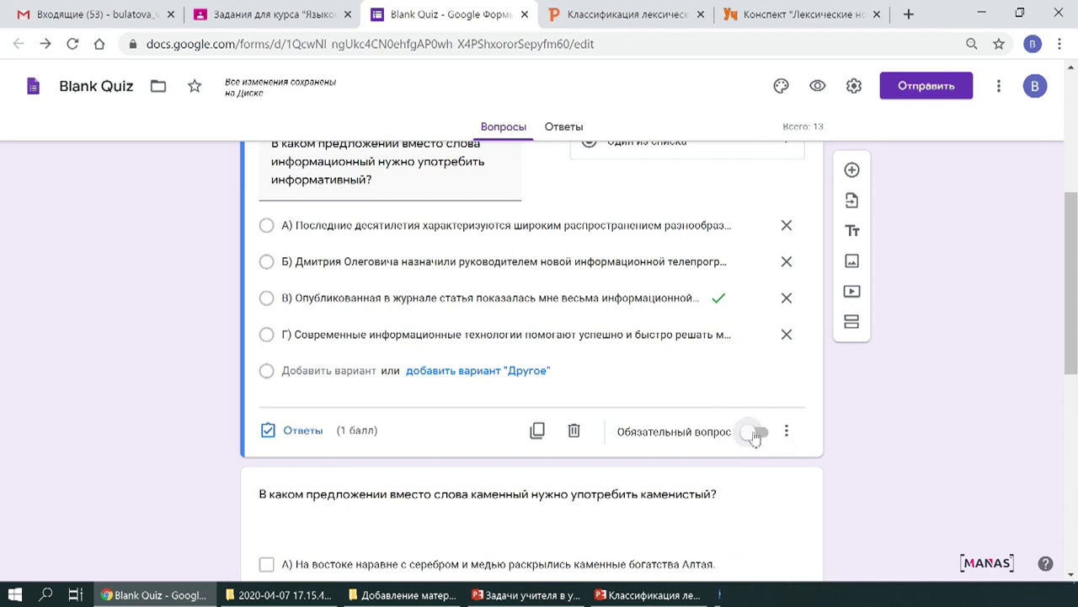
click(758, 433)
Make the каменный question required and select the grid question for editing.
scroll(699, 455, down, 4)
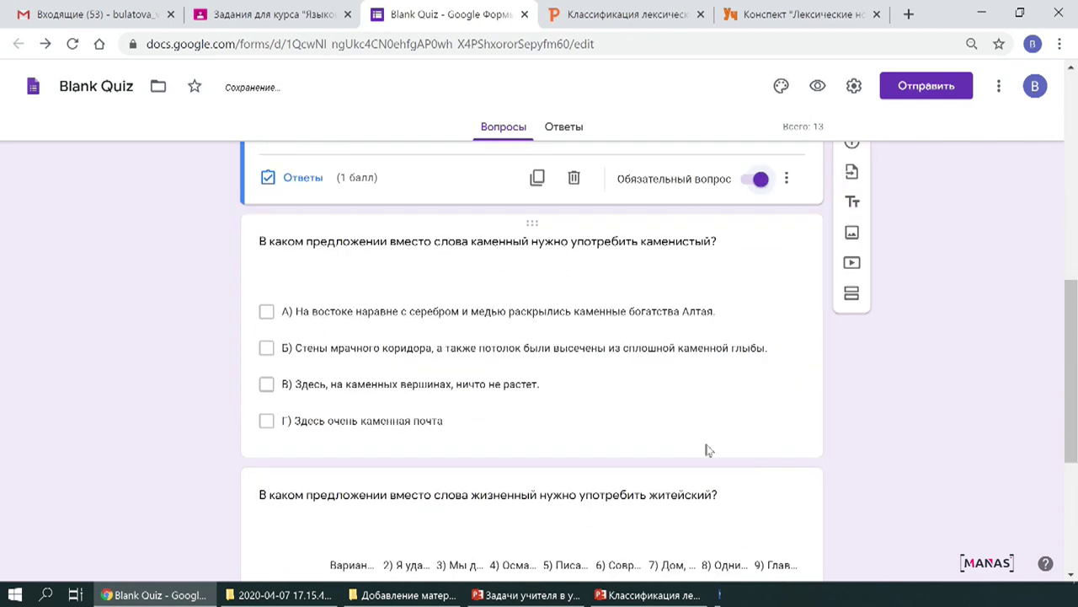
click(695, 344)
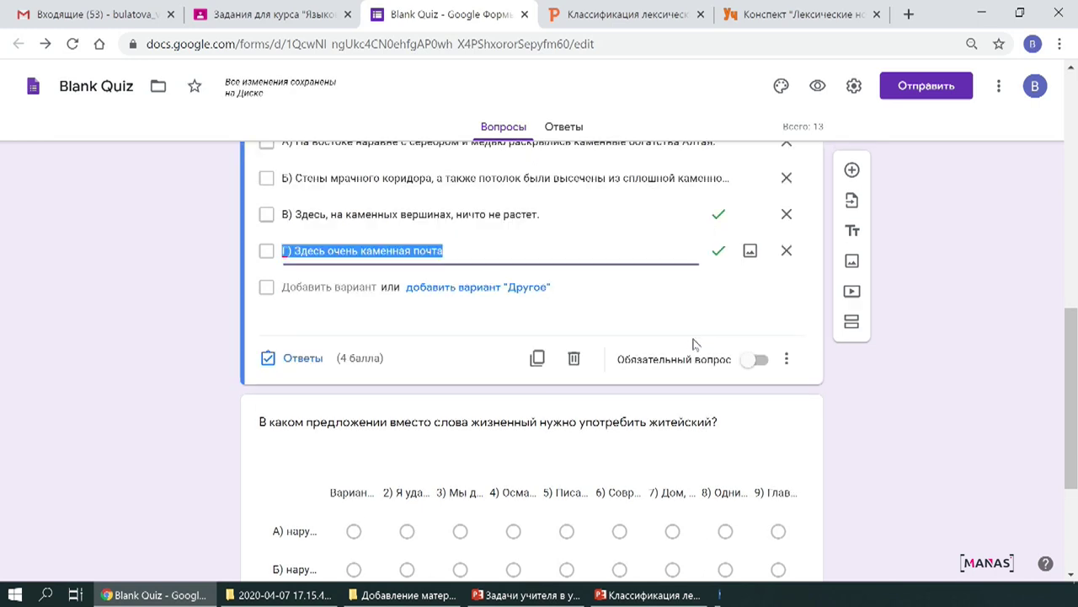
click(761, 361)
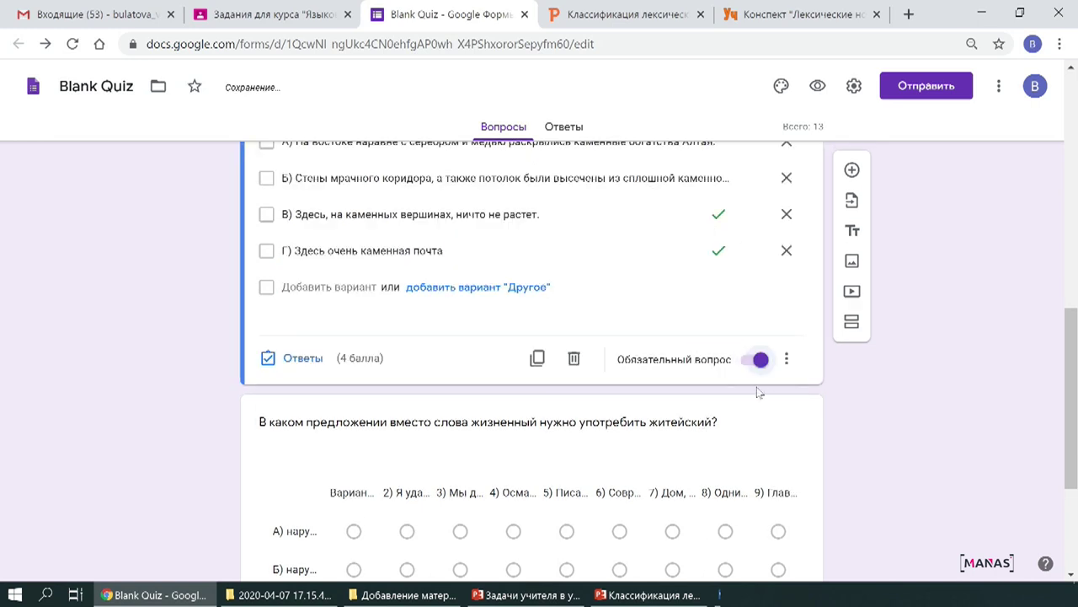
scroll(683, 394, down, 2)
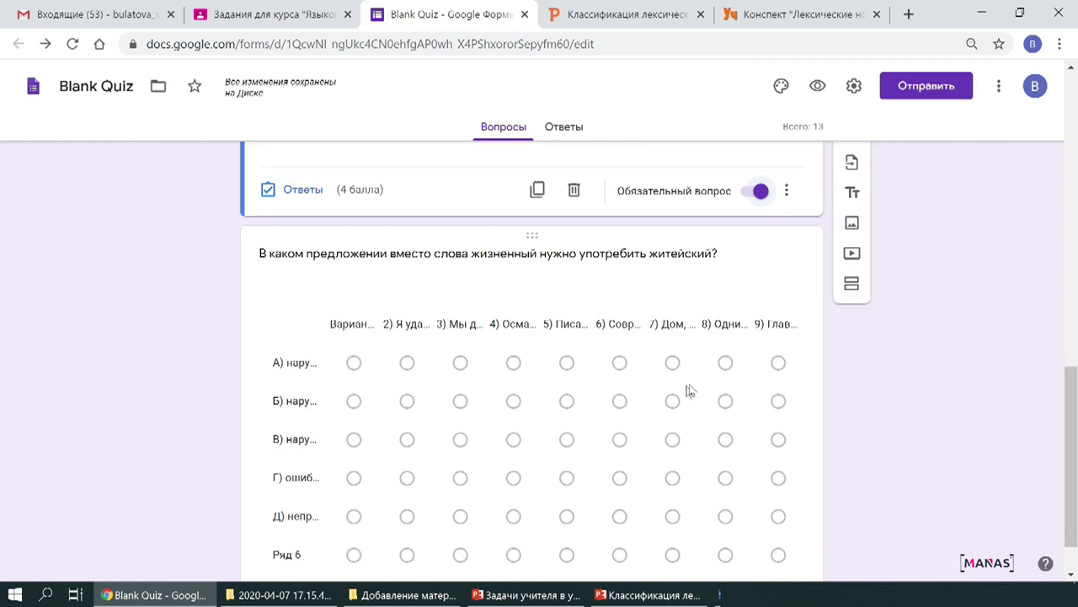
scroll(691, 387, down, 1)
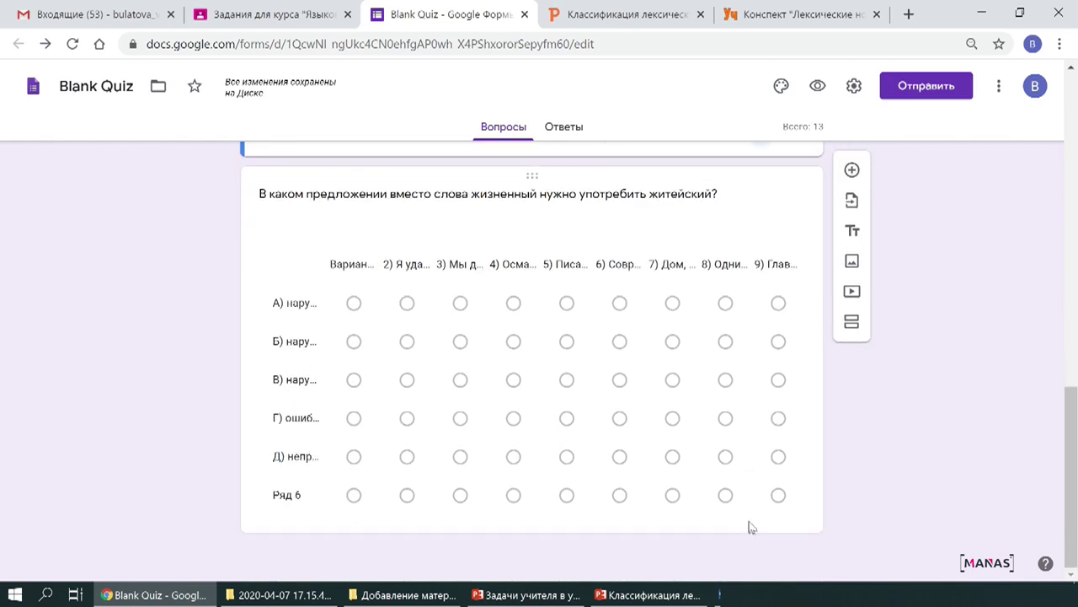
click(752, 528)
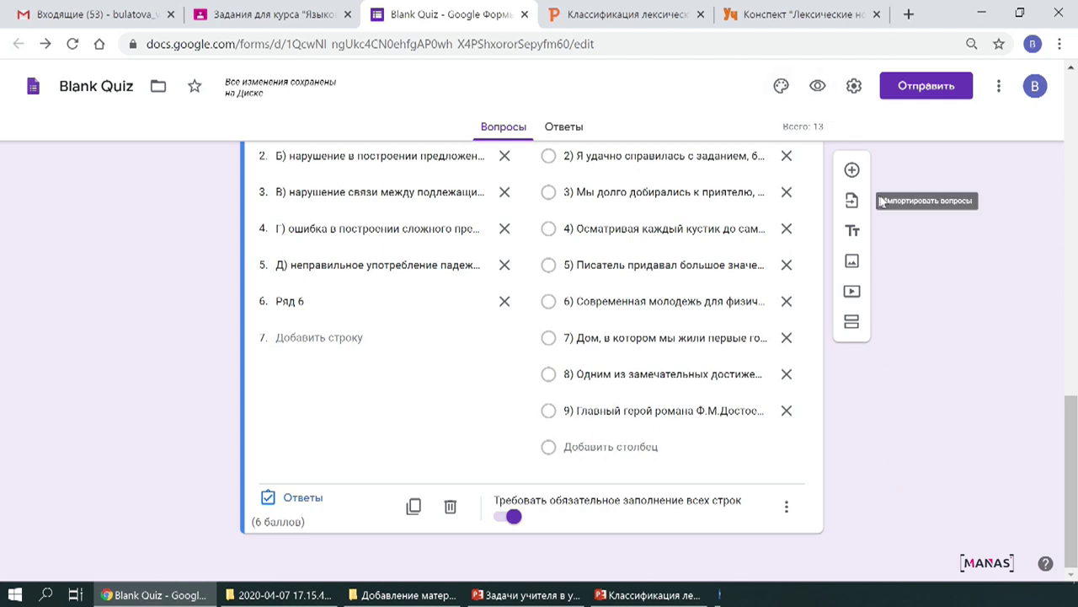
scroll(922, 417, up, 4)
scroll(924, 453, up, 10)
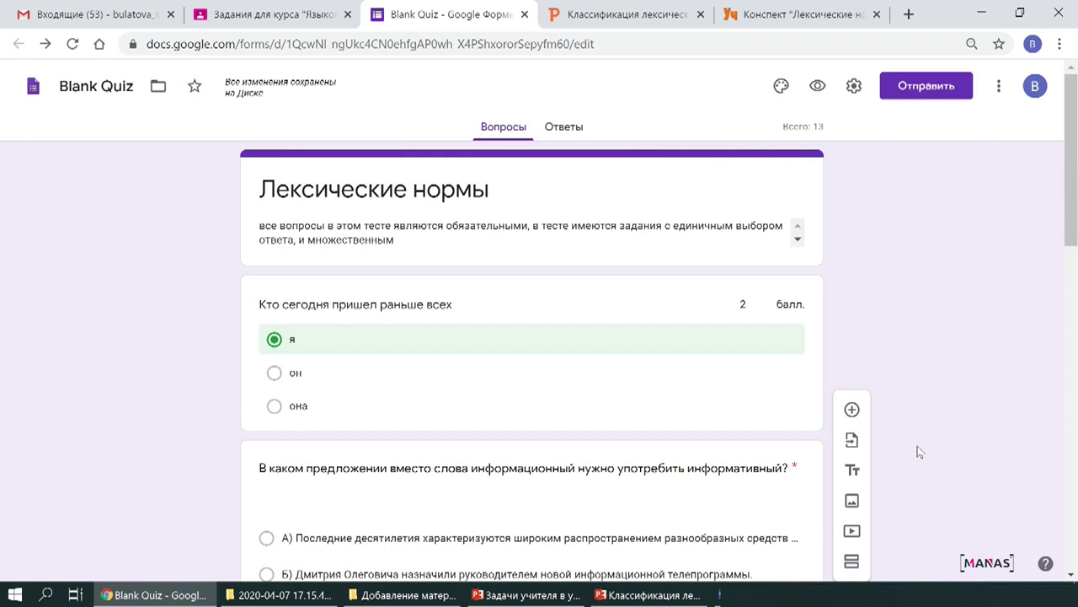
Preview the form as a respondent and answer 'он' in the first question.
click(816, 88)
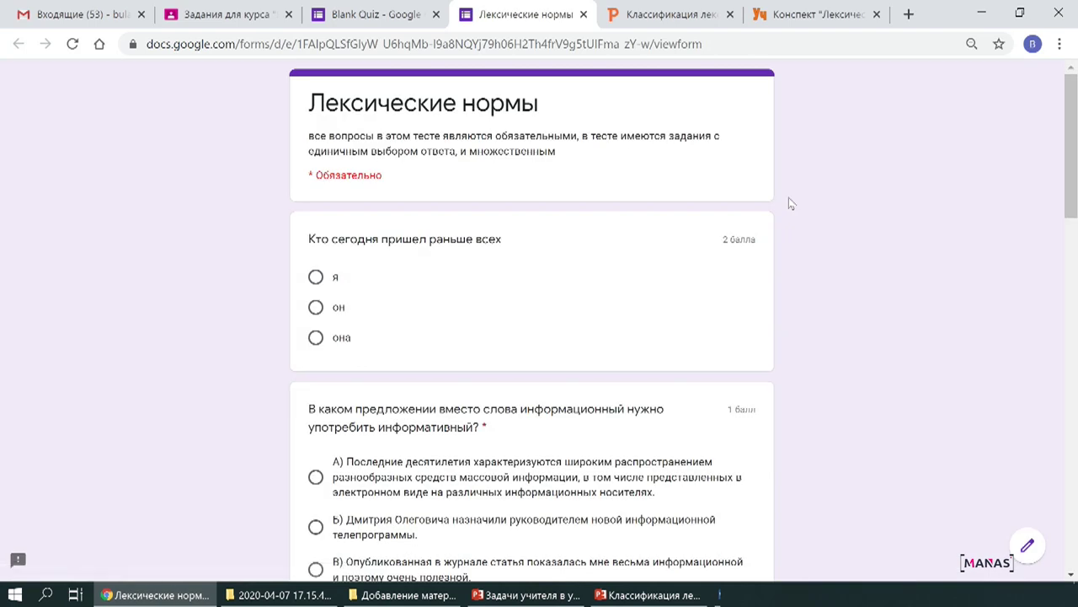
scroll(626, 270, down, 10)
scroll(640, 355, up, 10)
click(315, 306)
Answer Г in the информационный question after trying Б and В.
scroll(371, 337, down, 4)
click(316, 193)
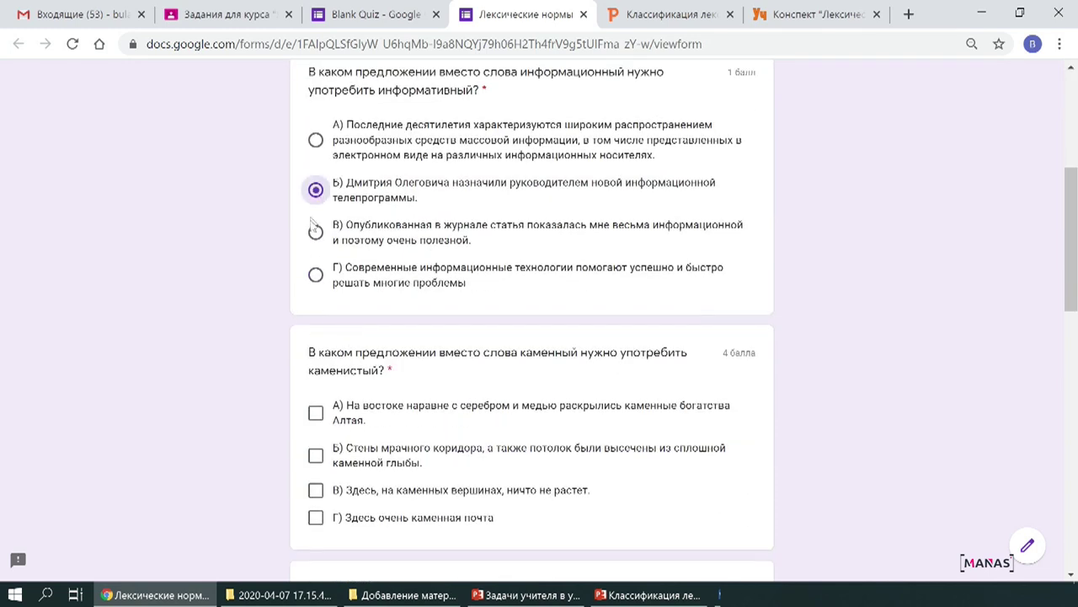
click(315, 232)
click(316, 274)
click(316, 235)
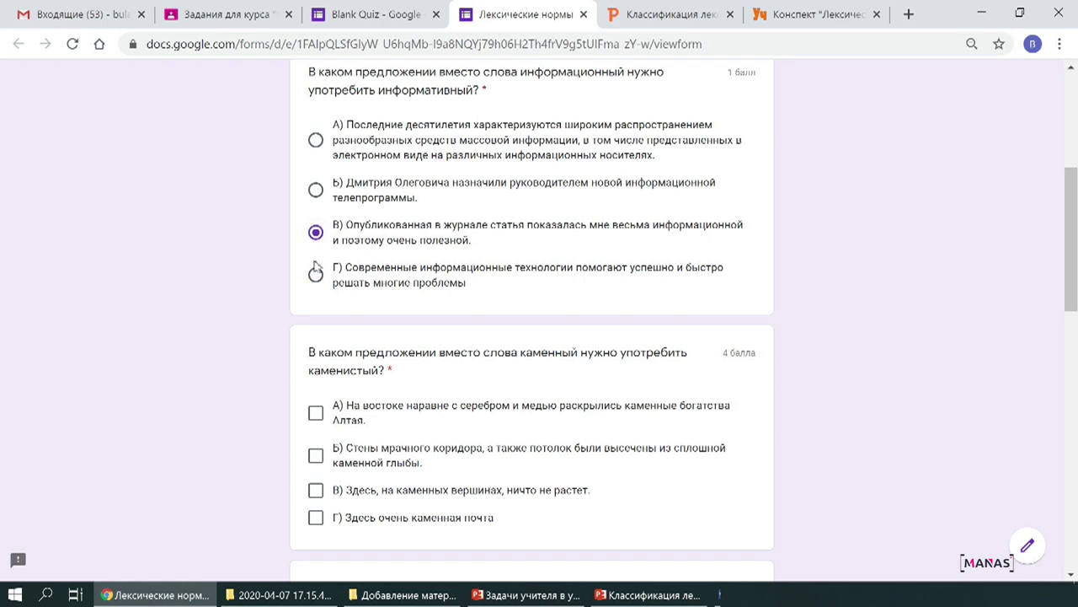
click(316, 275)
scroll(506, 337, up, 1)
scroll(429, 351, down, 4)
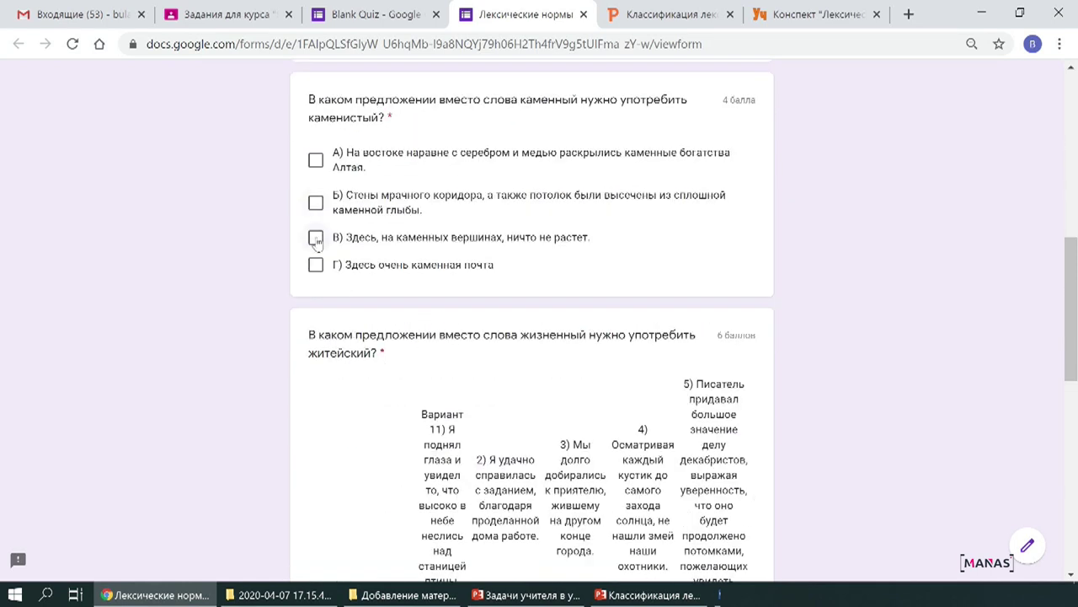
Tick options В and Г in the каменный question.
click(316, 239)
click(315, 265)
scroll(518, 361, down, 3)
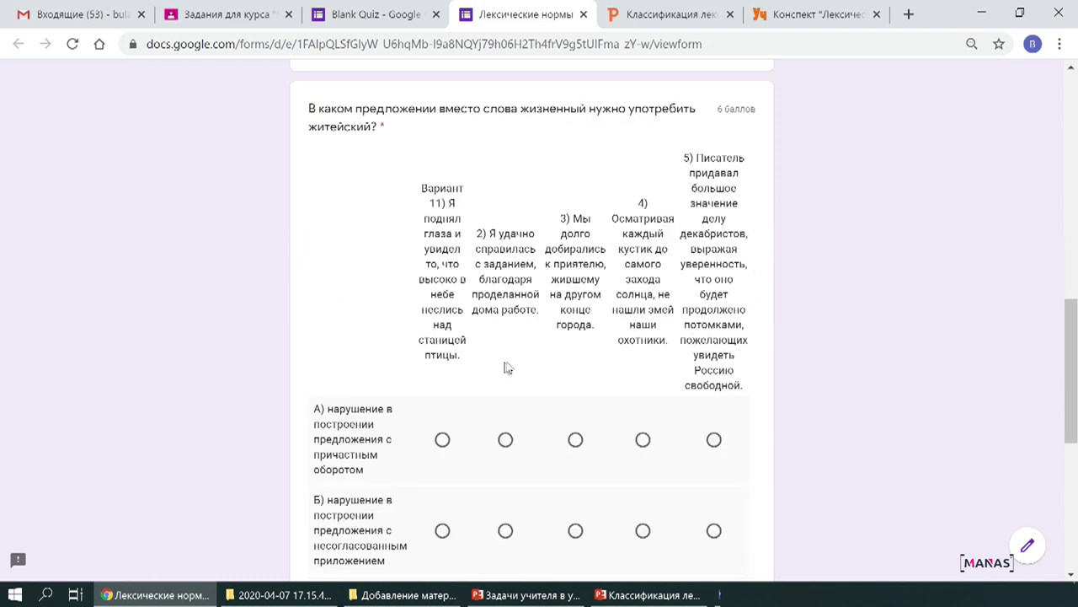
scroll(556, 458, down, 2)
Answer grid rows А–3, Б–2, В–4, Г–2, Д–4, Ряд 6–2 and submit the response.
click(576, 245)
click(505, 335)
click(642, 419)
click(505, 494)
scroll(541, 500, down, 3)
click(643, 303)
click(506, 373)
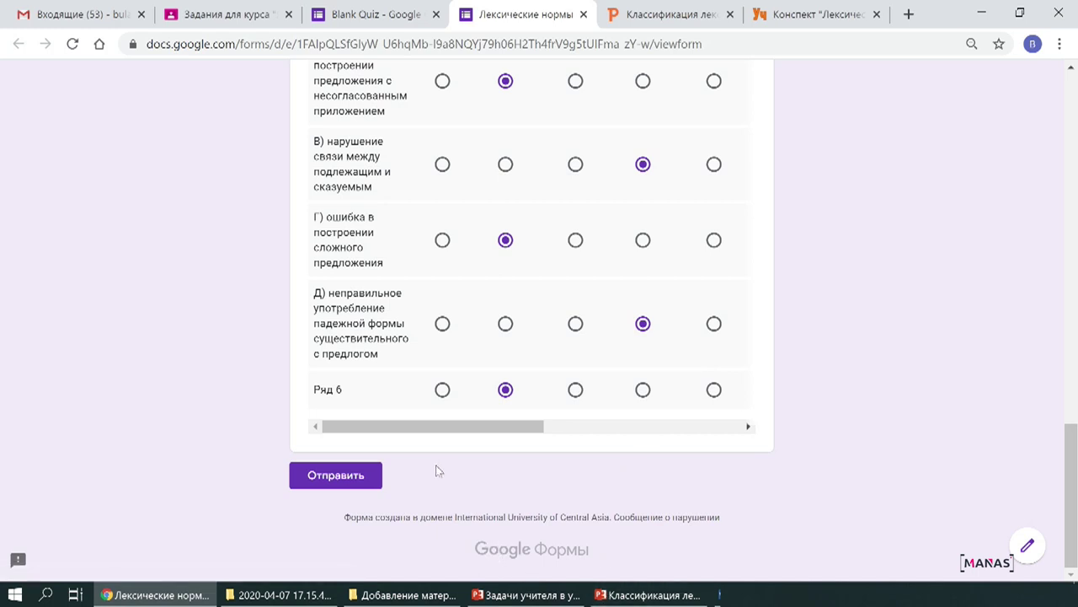
click(336, 477)
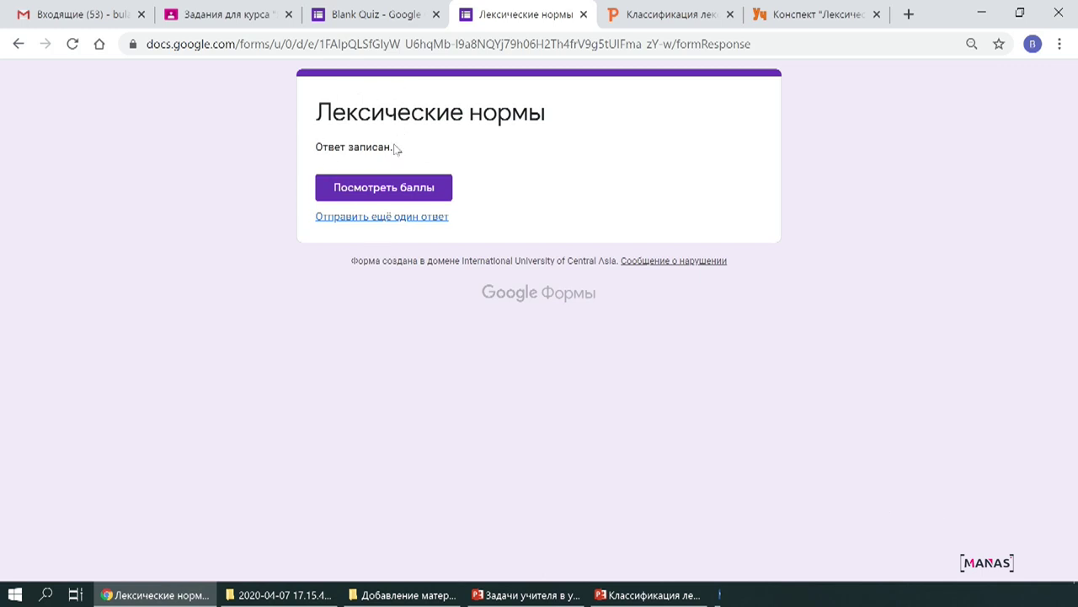
Review the test response's score and correct answers, then return to the quiz editor tab.
click(389, 197)
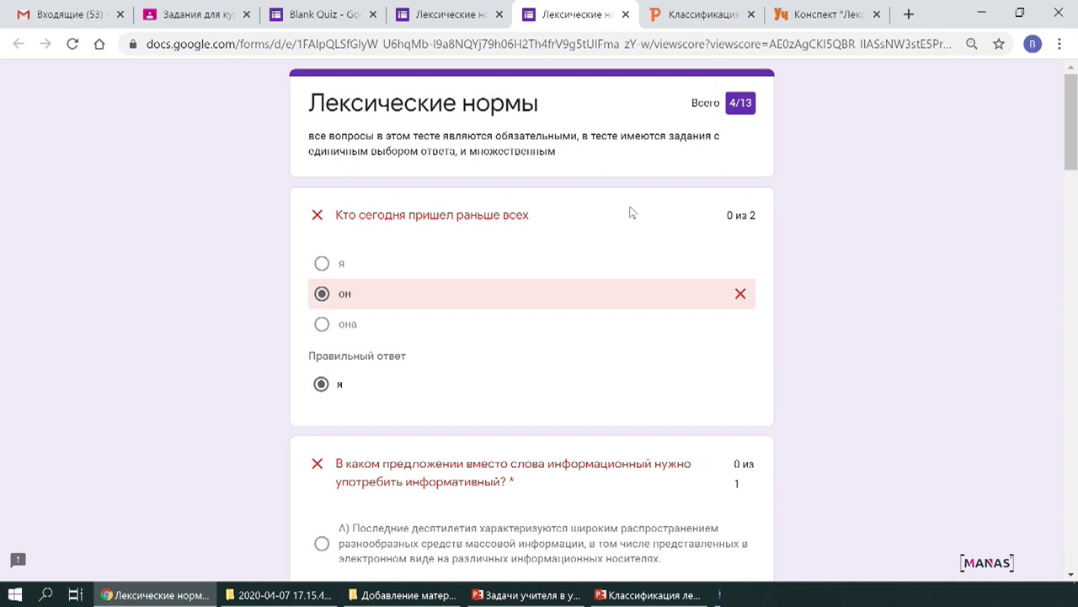
scroll(635, 252, down, 10)
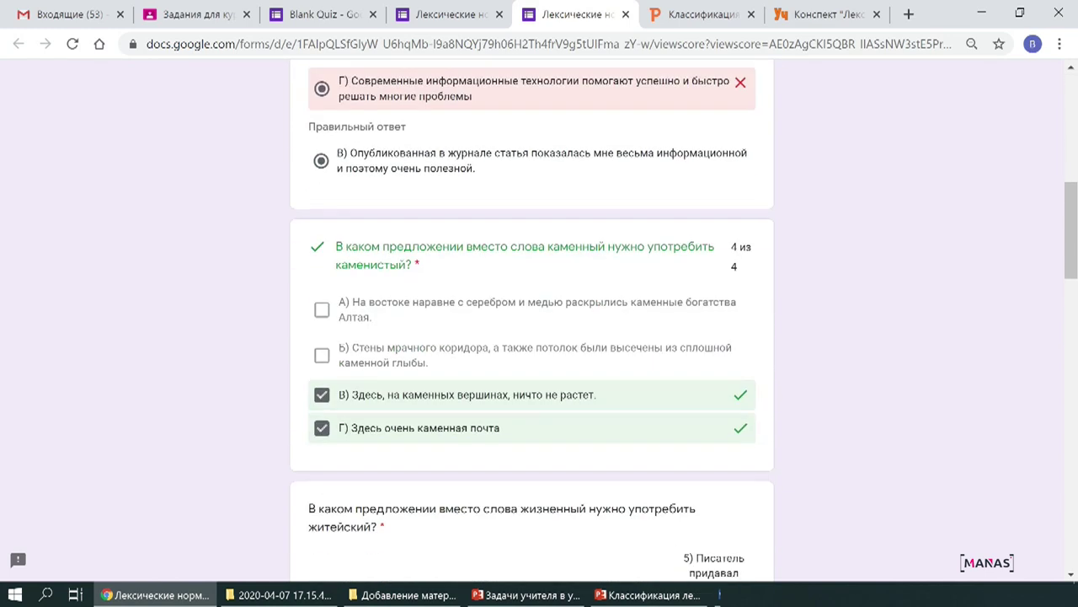
scroll(635, 260, down, 10)
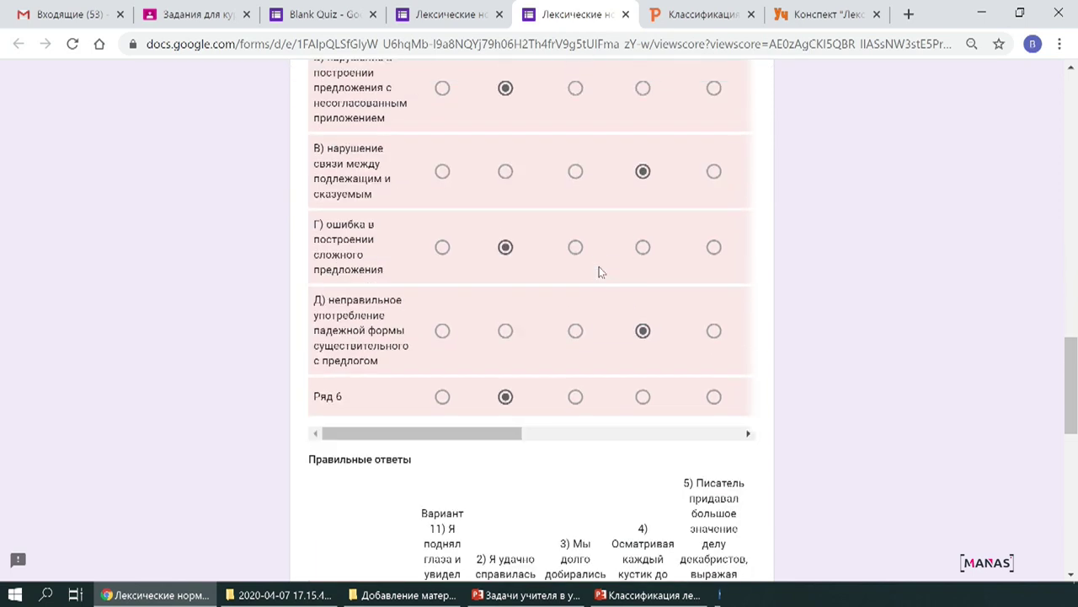
scroll(596, 272, up, 3)
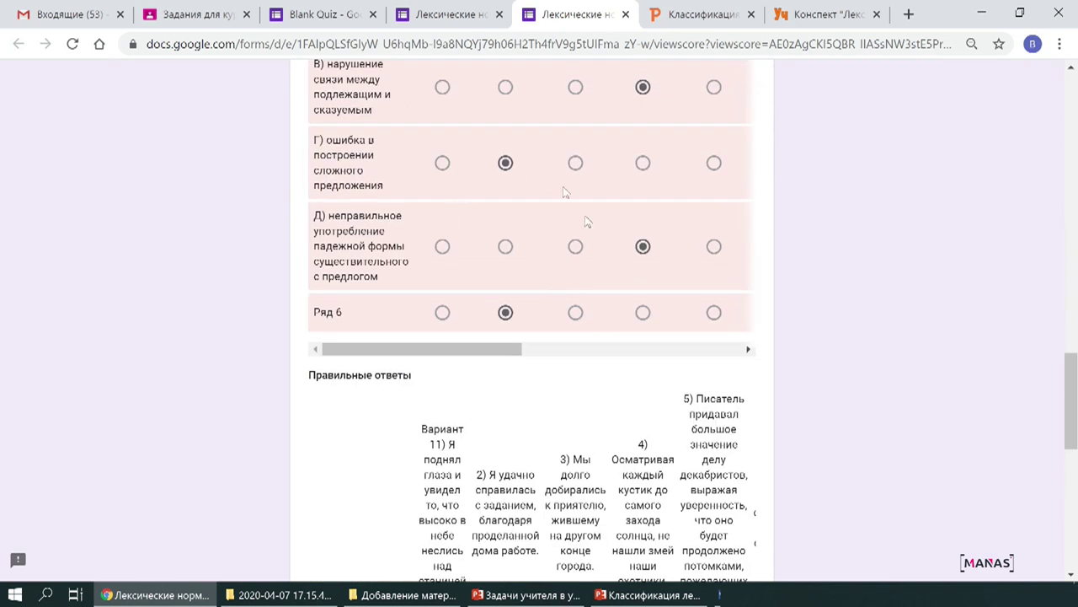
scroll(581, 236, up, 3)
scroll(575, 256, down, 8)
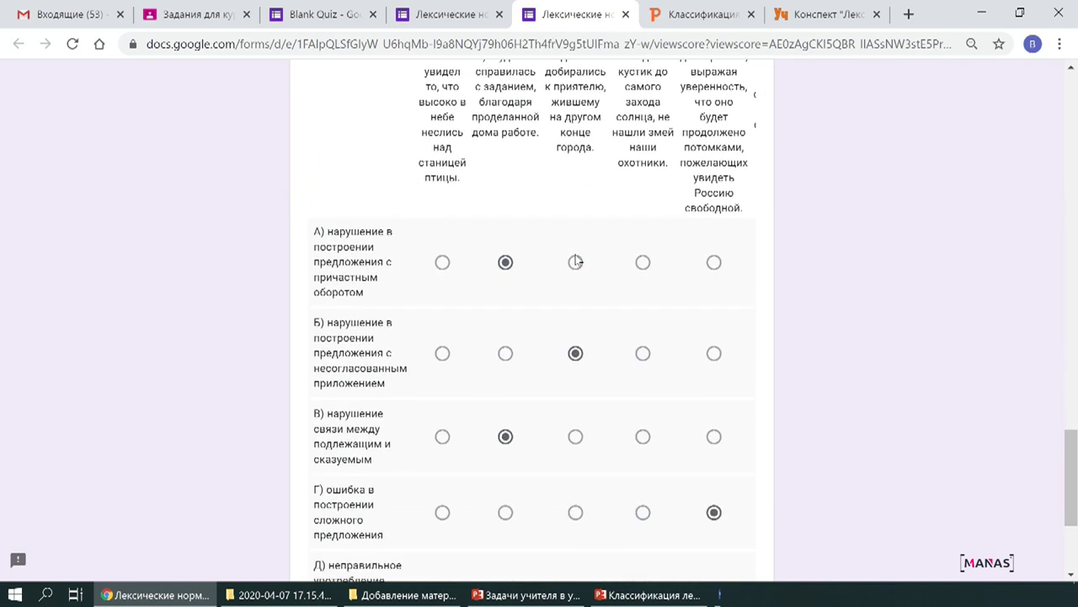
scroll(575, 262, down, 3)
scroll(575, 287, up, 2)
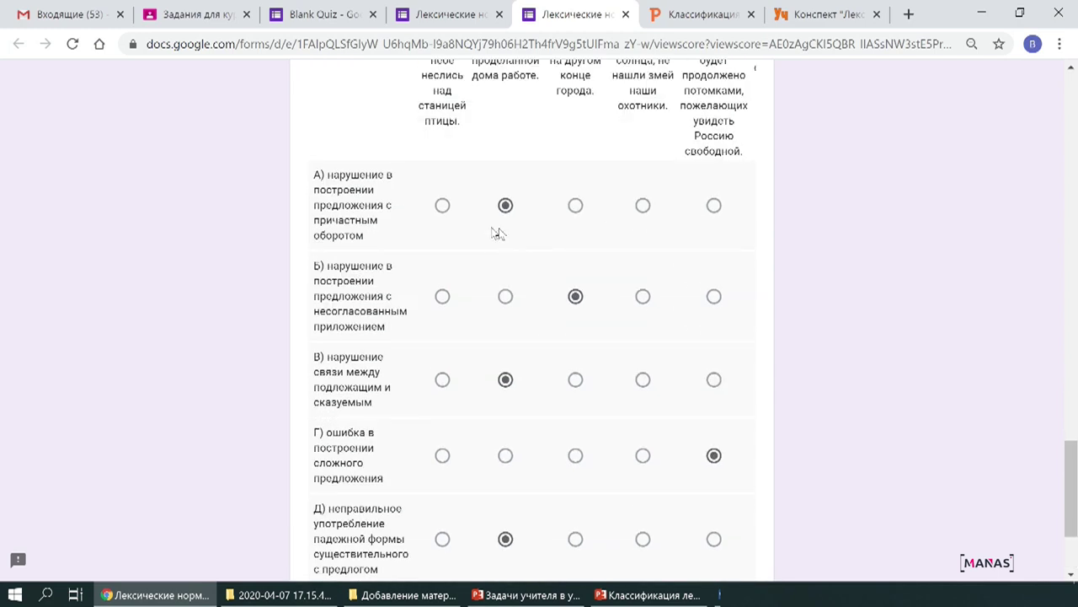
scroll(665, 463, down, 2)
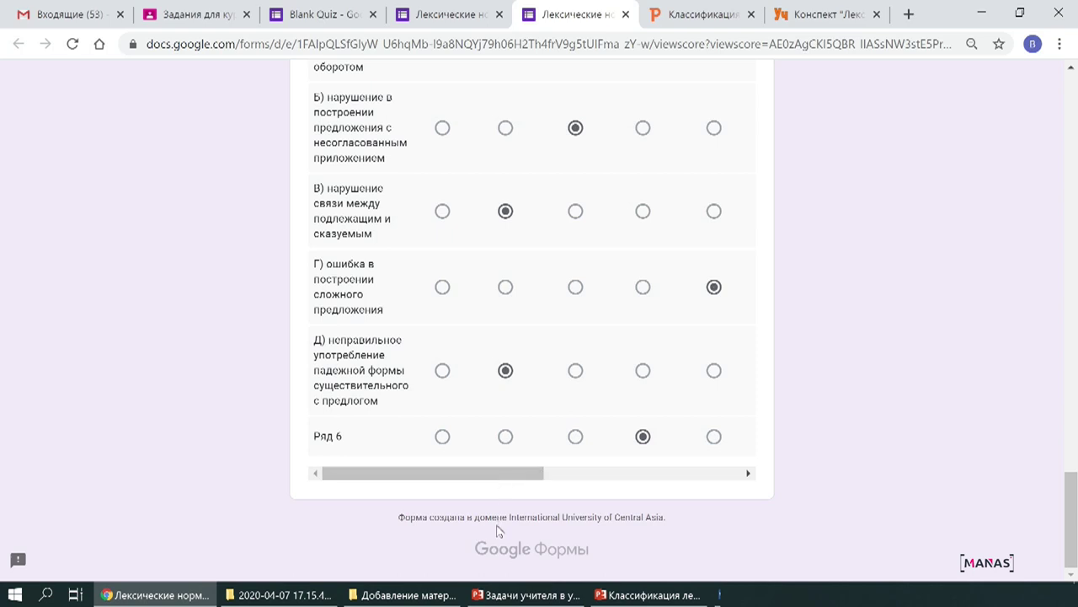
scroll(597, 510, up, 20)
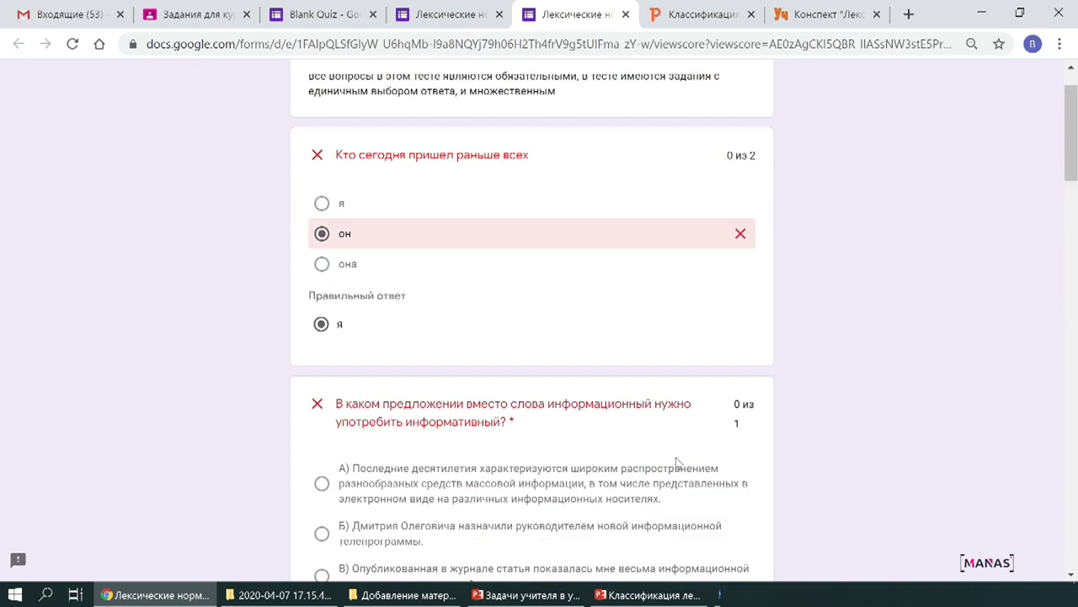
key(ctrl+3)
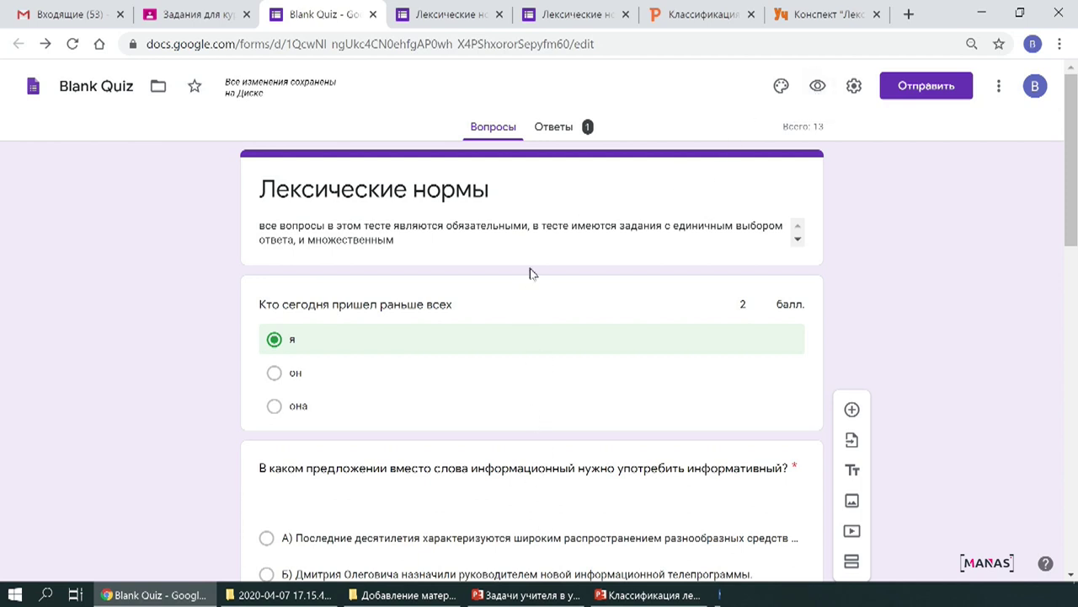
E-mail the Лексические нормы quiz, form included, to the suggested contact, then return to Classroom.
scroll(526, 341, down, 1)
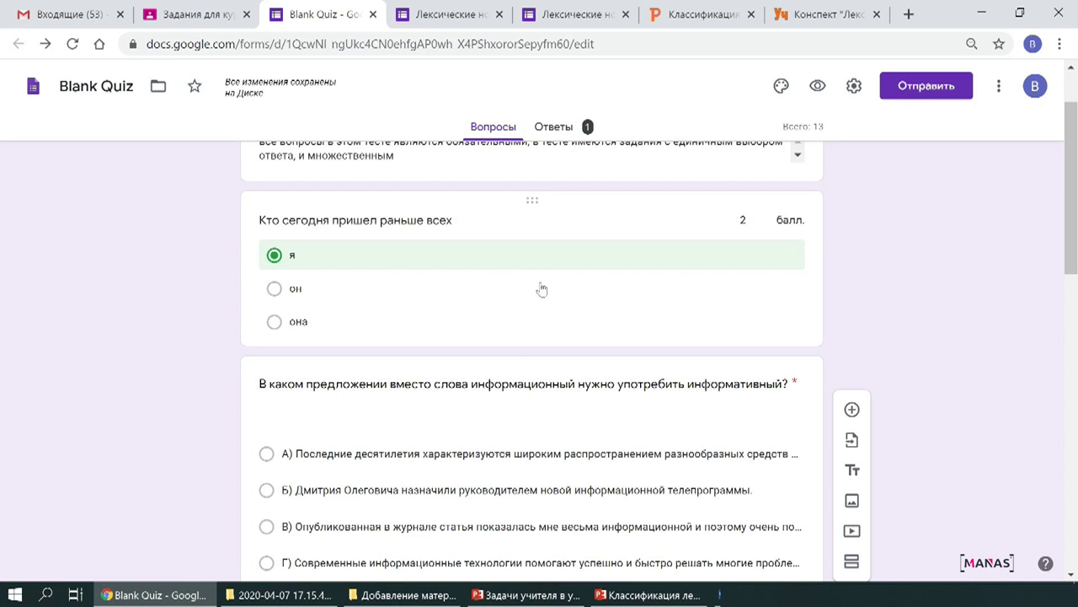
scroll(568, 342, up, 1)
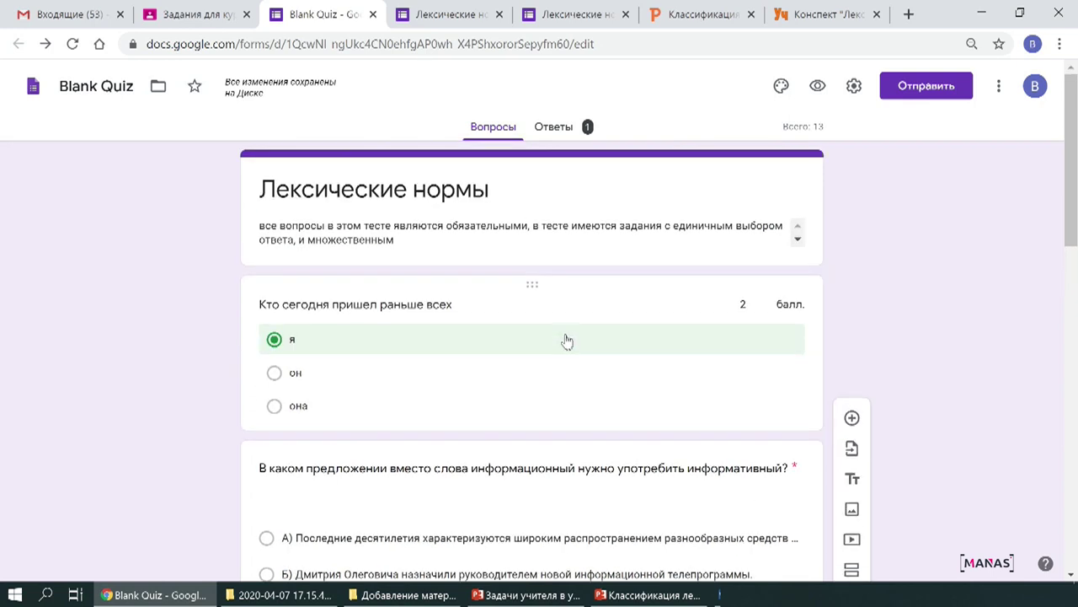
click(920, 94)
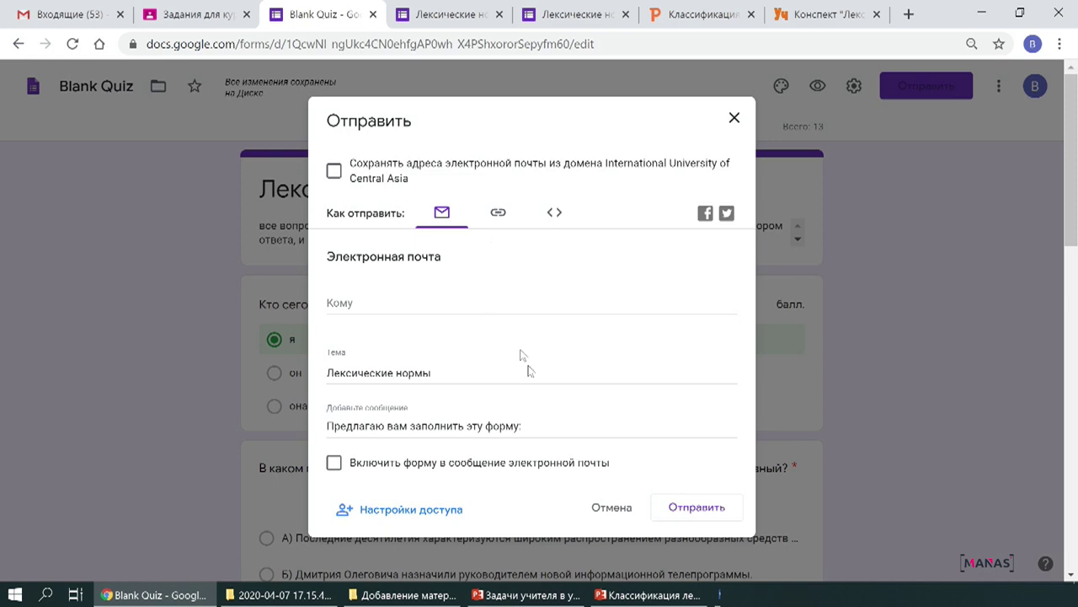
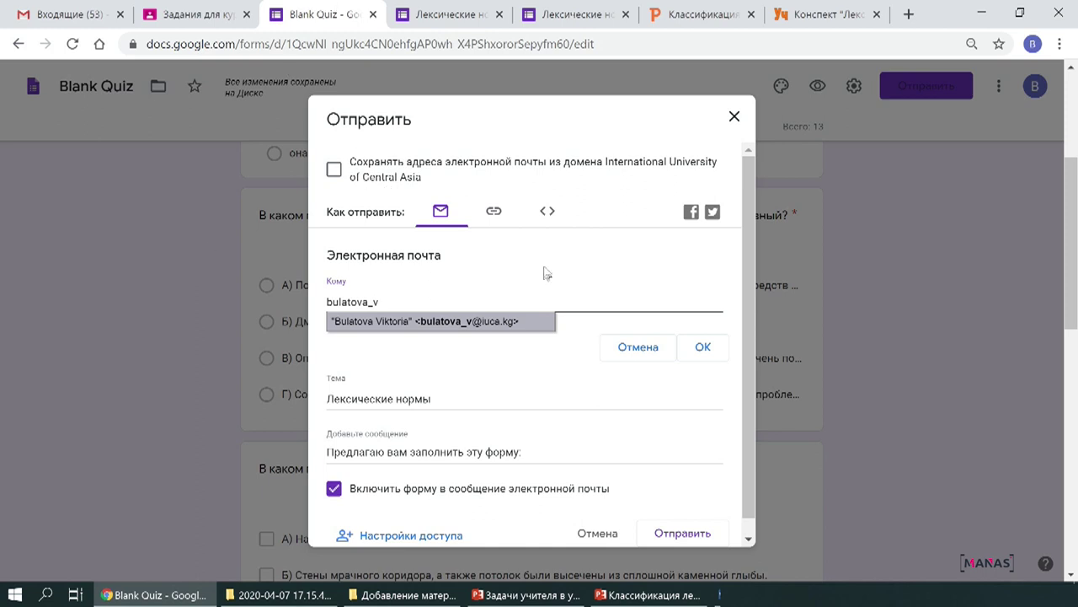
click(467, 324)
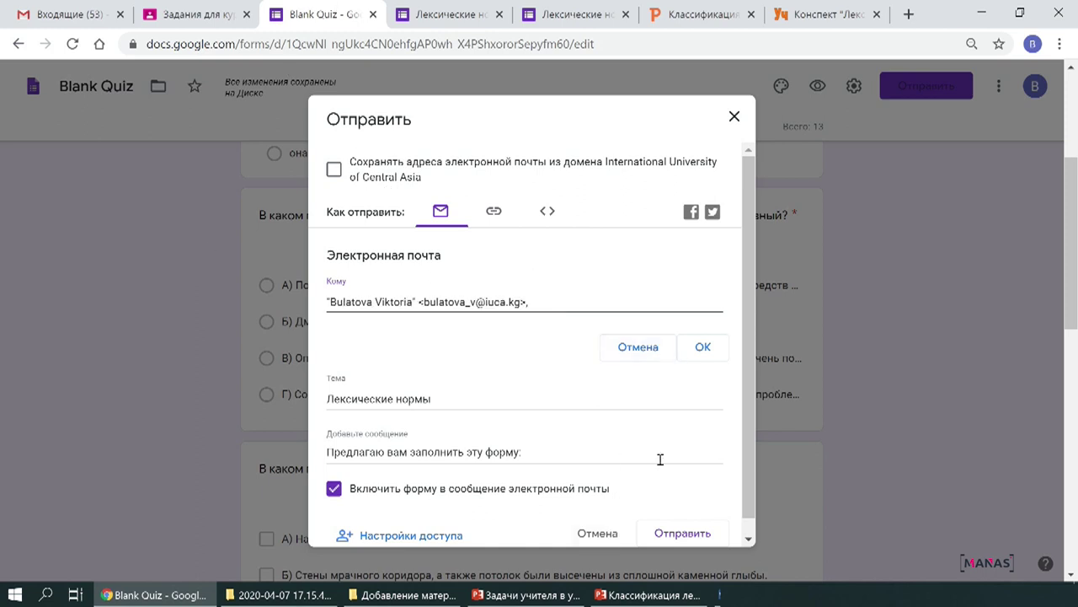
click(702, 347)
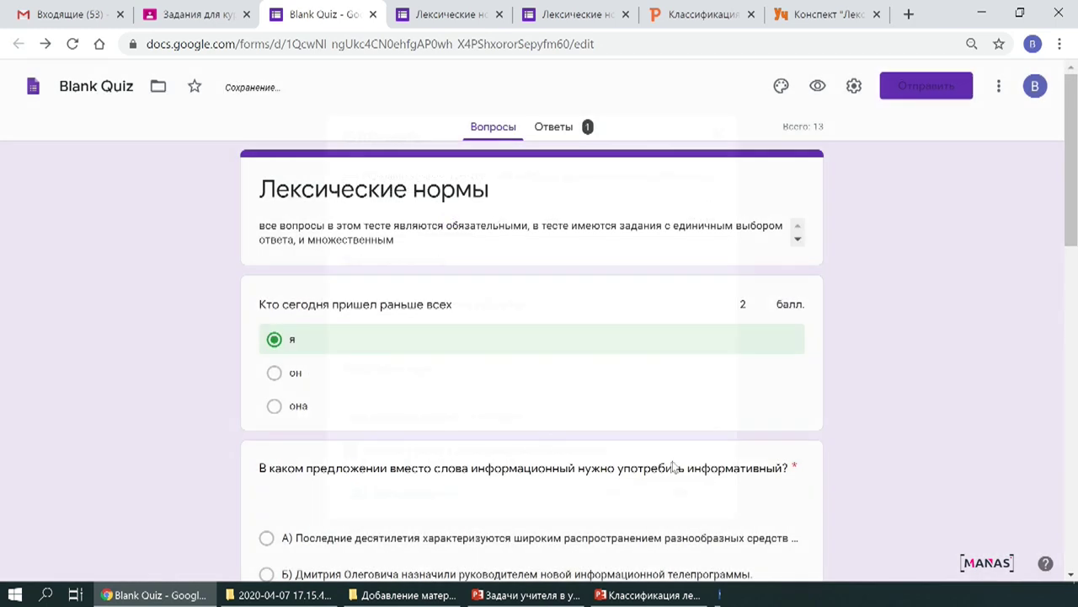
click(194, 15)
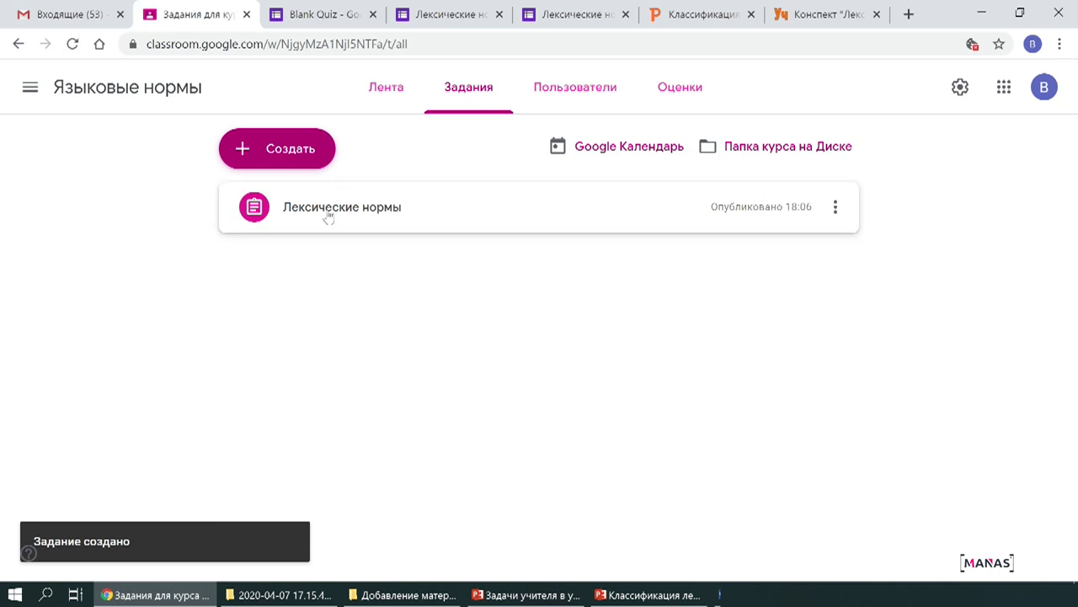
From the course stream, open the Лексические нормы assignment and its attached quiz form.
key(alt+Left)
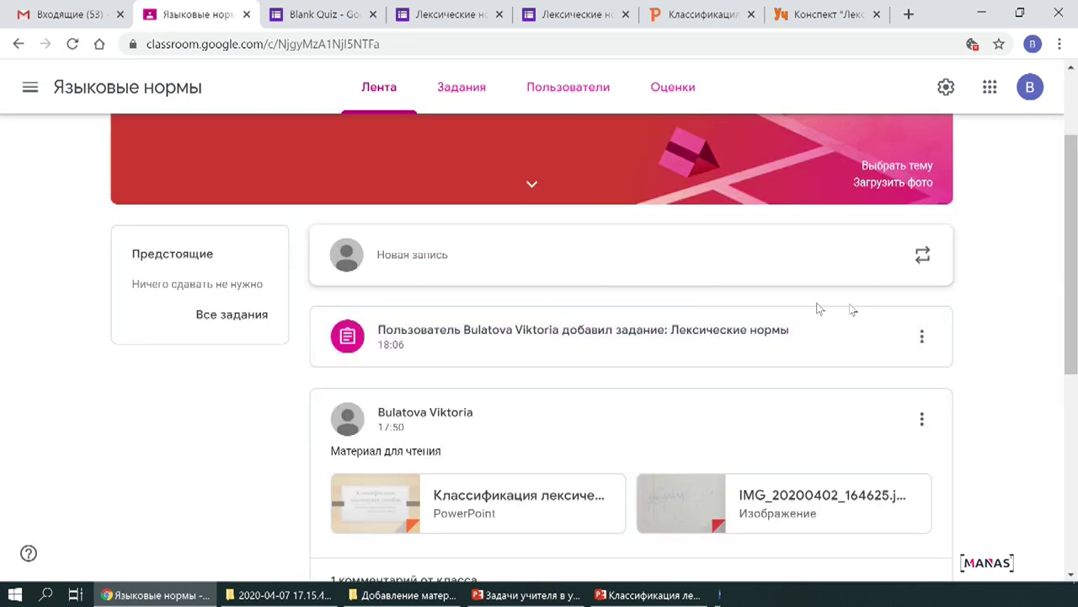
scroll(553, 373, down, 2)
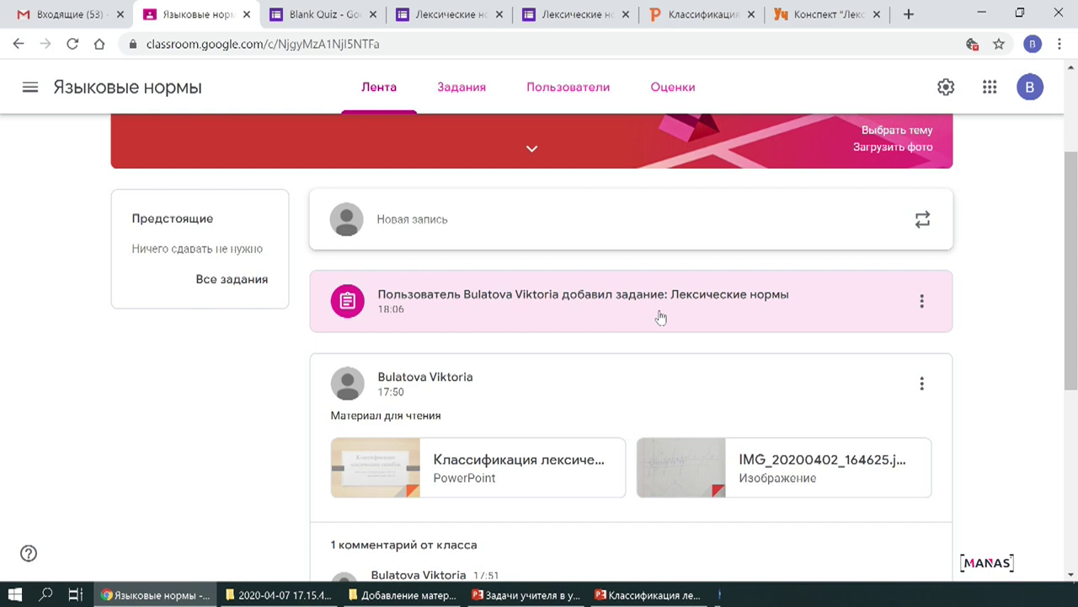
click(523, 308)
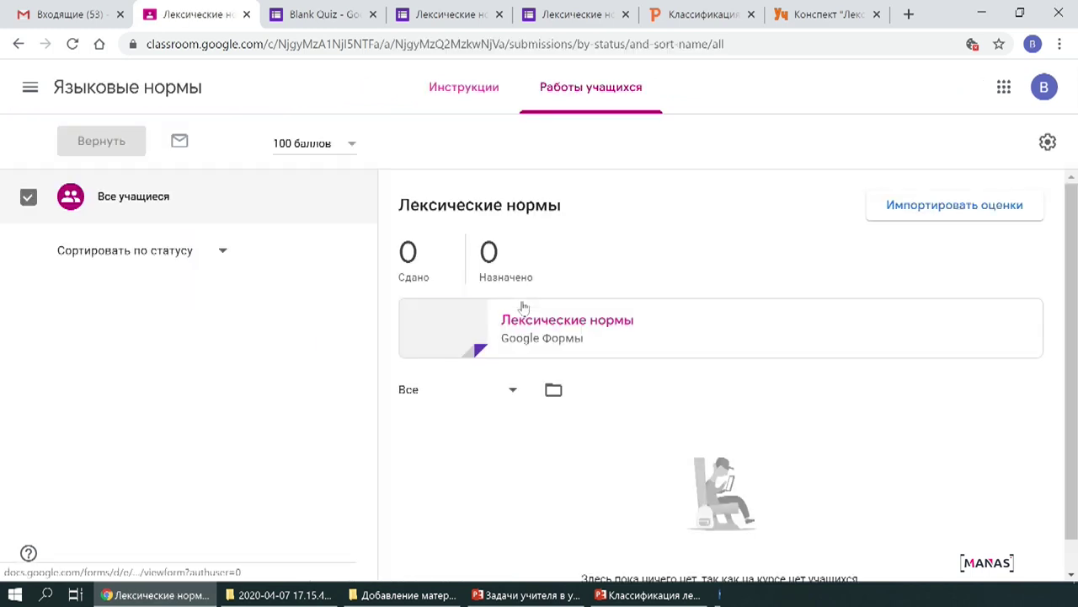
click(560, 335)
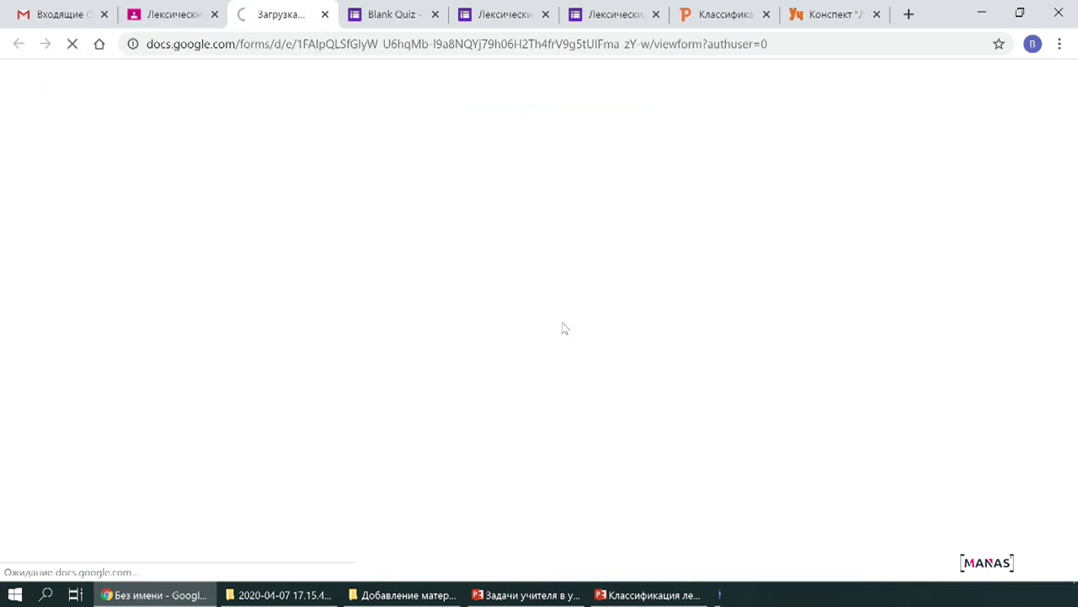
Answer Г on the form's second question, then return to the Classroom course stream.
scroll(497, 316, down, 3)
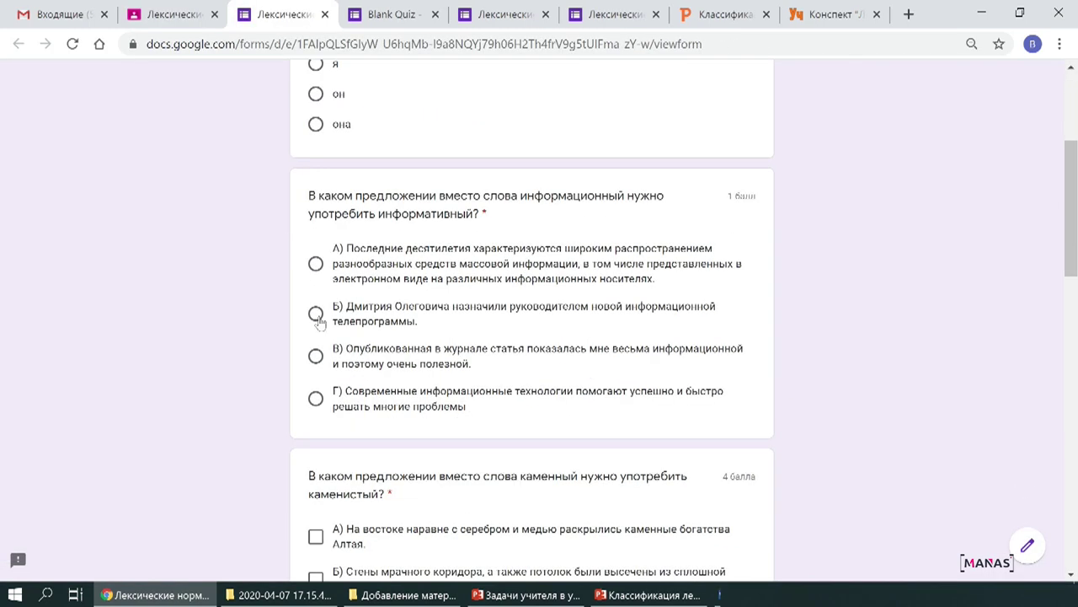
click(315, 355)
click(315, 398)
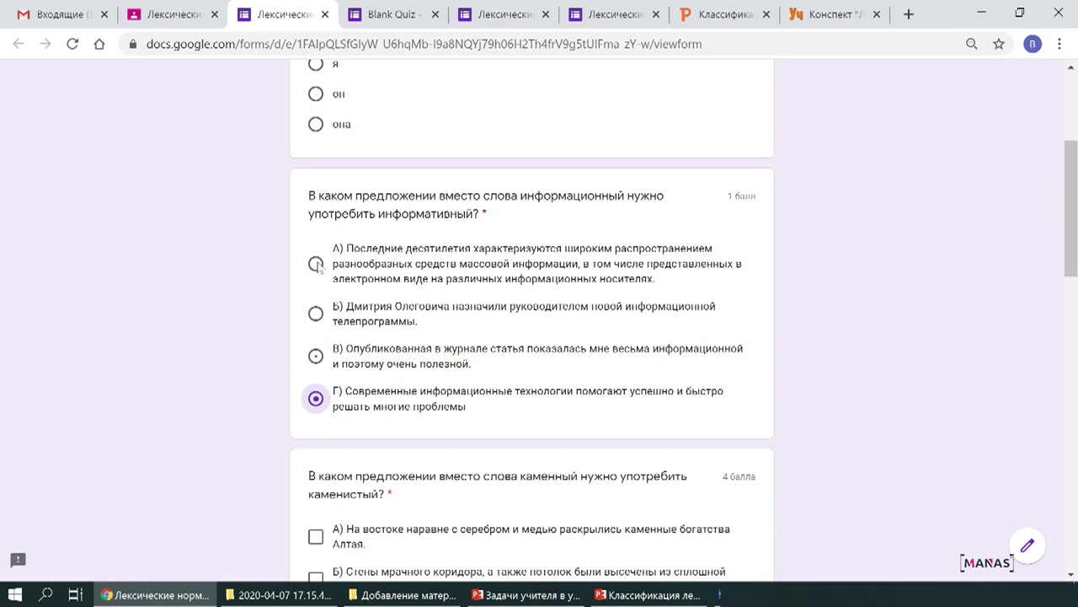
click(156, 10)
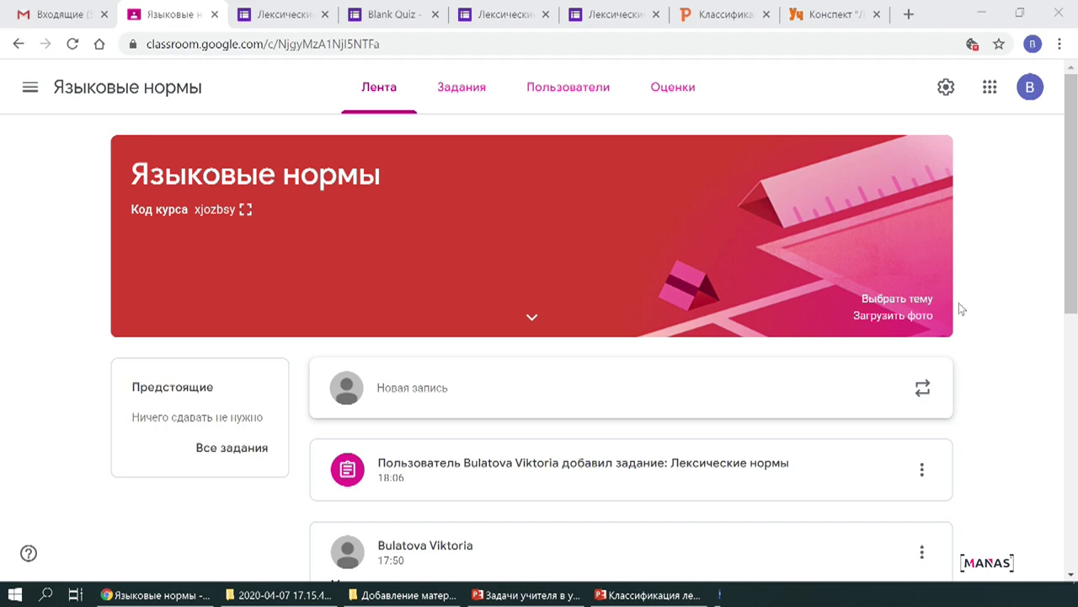
scroll(840, 337, down, 3)
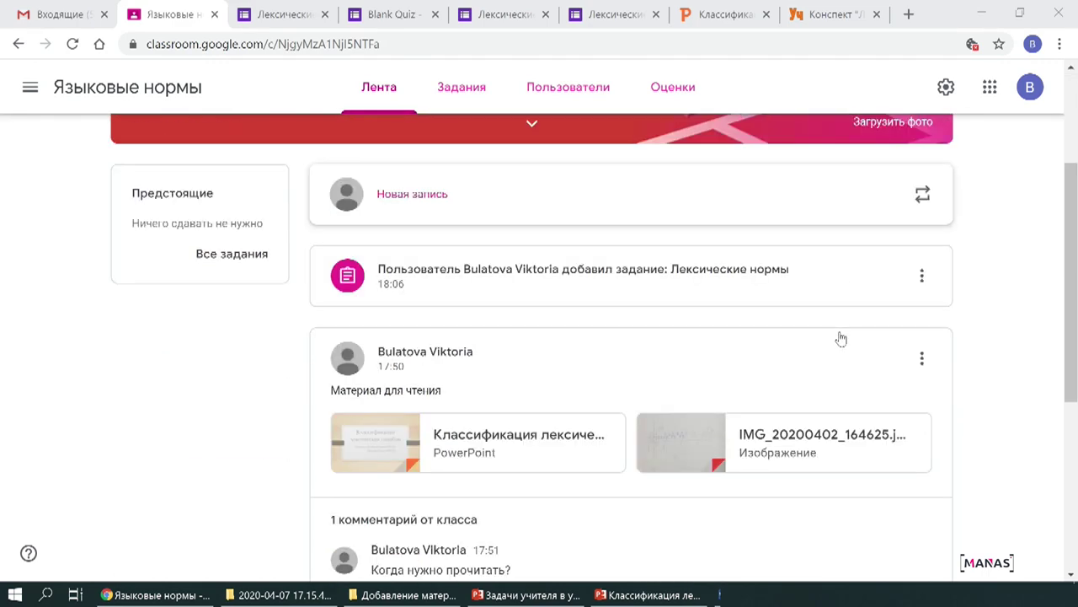